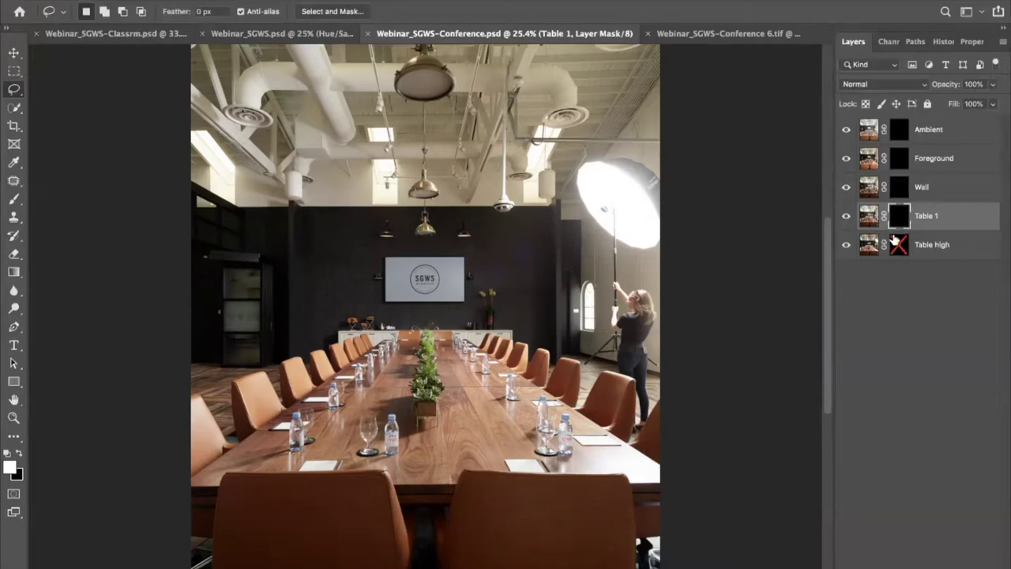
# Step: Select the 'Table high' layer in the Layers panel
pyautogui.click(945, 246)
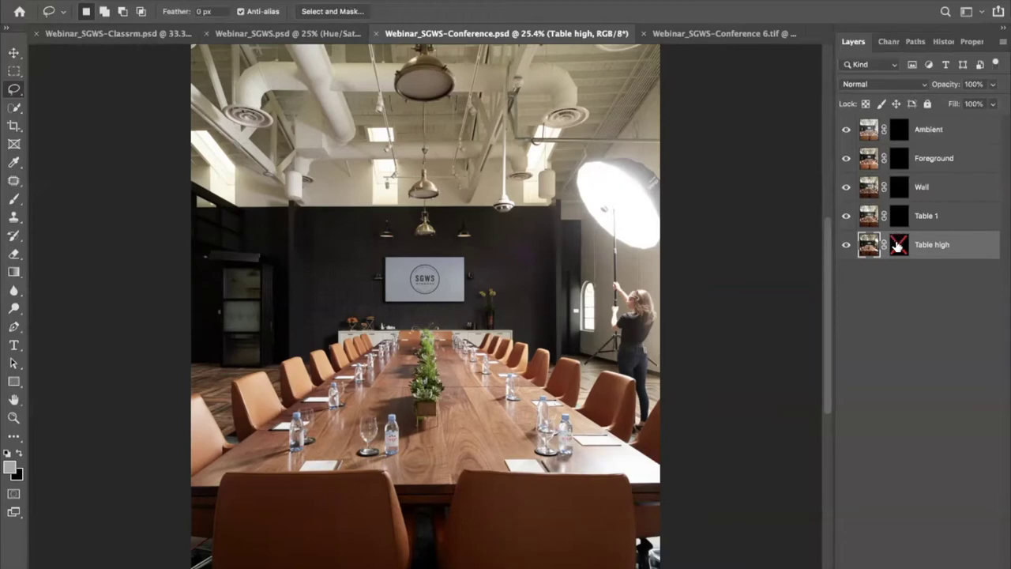
# Step: Target the Table 1 mask and compare it off and on three times, leaving it on
pyautogui.click(900, 218)
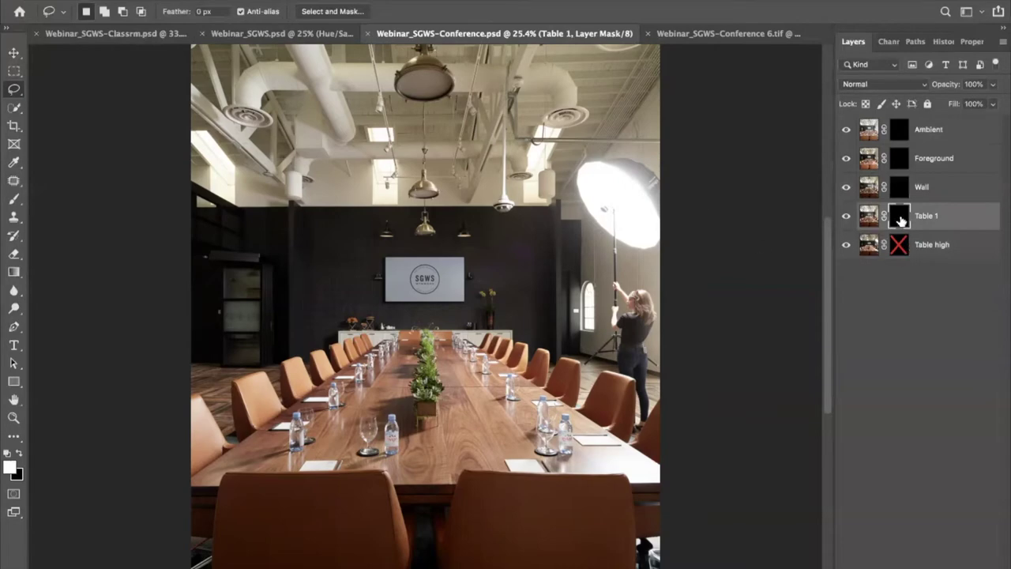
pyautogui.keyDown('shift'); pyautogui.click(902, 218); pyautogui.keyUp('shift')
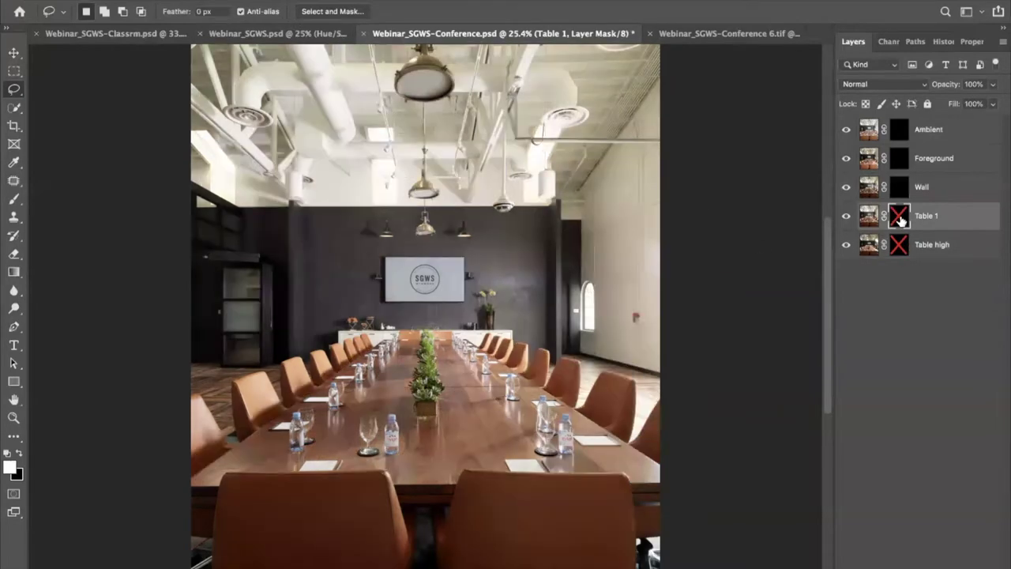
pyautogui.keyDown('shift'); pyautogui.click(901, 218); pyautogui.keyUp('shift')
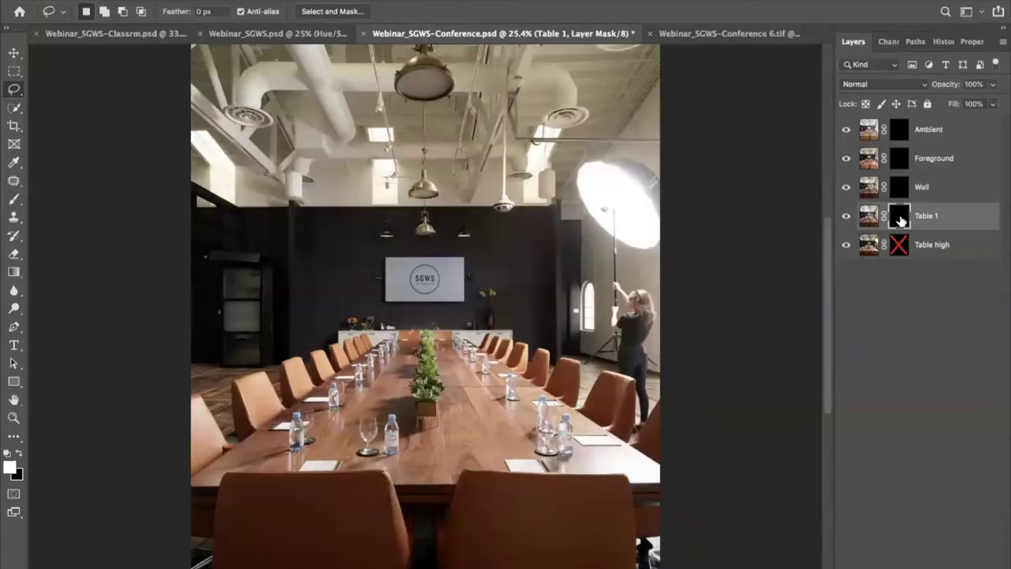
pyautogui.keyDown('shift'); pyautogui.click(902, 218); pyautogui.keyUp('shift')
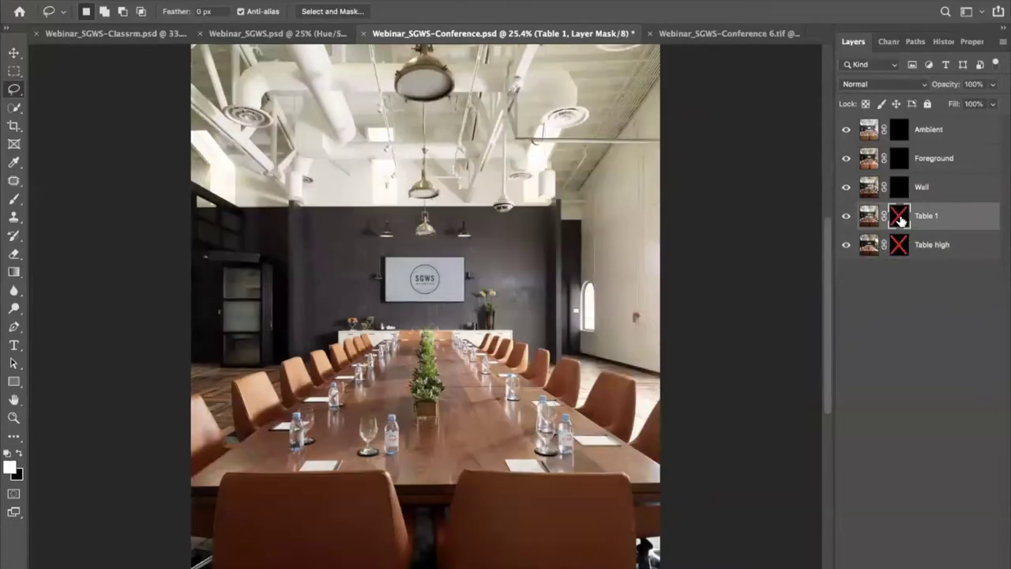
pyautogui.keyDown('shift'); pyautogui.click(902, 218); pyautogui.keyUp('shift')
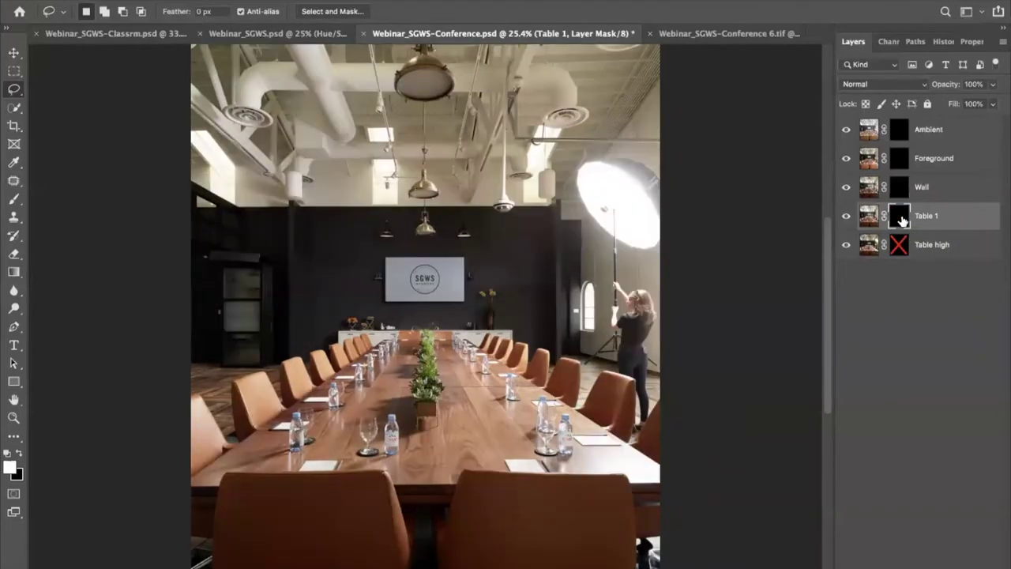
pyautogui.keyDown('shift'); pyautogui.click(901, 218); pyautogui.keyUp('shift')
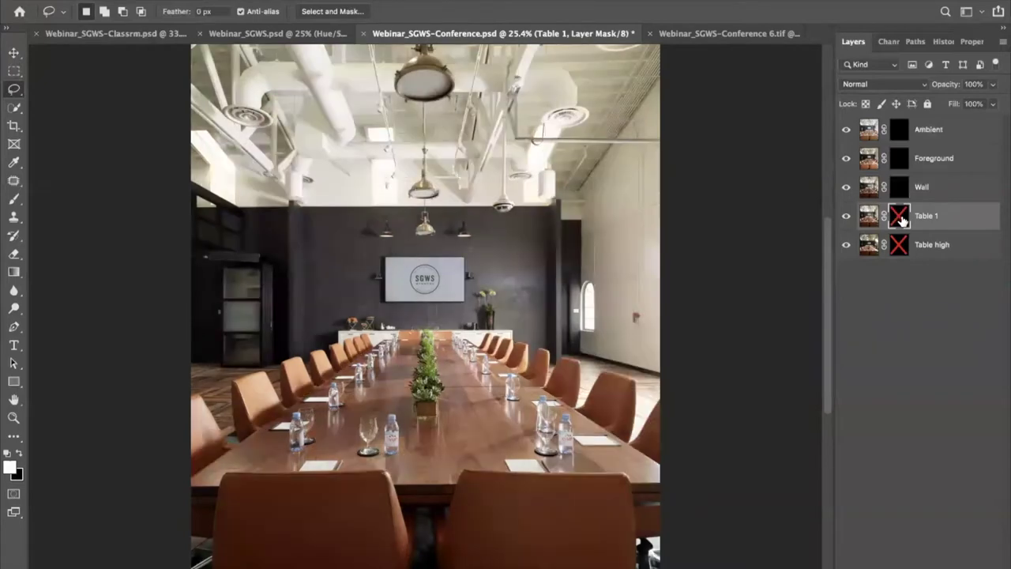
pyautogui.keyDown('shift'); pyautogui.click(902, 219); pyautogui.keyUp('shift')
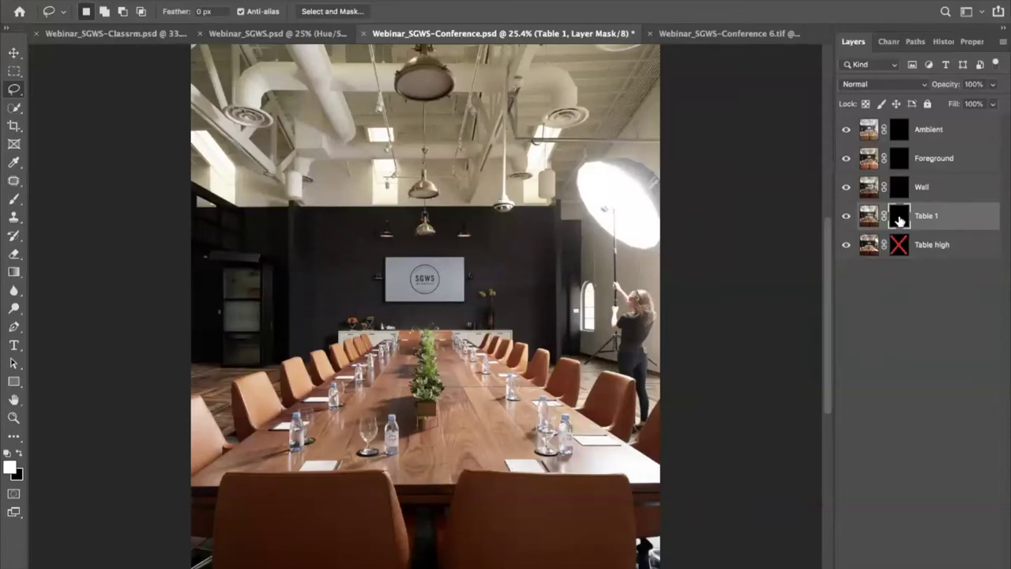
pyautogui.press('b')
# Step: Paint white on the Table 1 mask over the photographer, light and table's front edge
pyautogui.moveTo(636, 289)
pyautogui.mouseDown()
pyautogui.moveTo(632, 380)
pyautogui.moveTo(644, 411)
pyautogui.moveTo(609, 466)
pyautogui.moveTo(636, 355)
pyautogui.moveTo(616, 205)
pyautogui.moveTo(624, 197)
pyautogui.moveTo(608, 170)
pyautogui.moveTo(624, 197)
pyautogui.moveTo(616, 182)
pyautogui.moveTo(640, 411)
pyautogui.mouseUp()
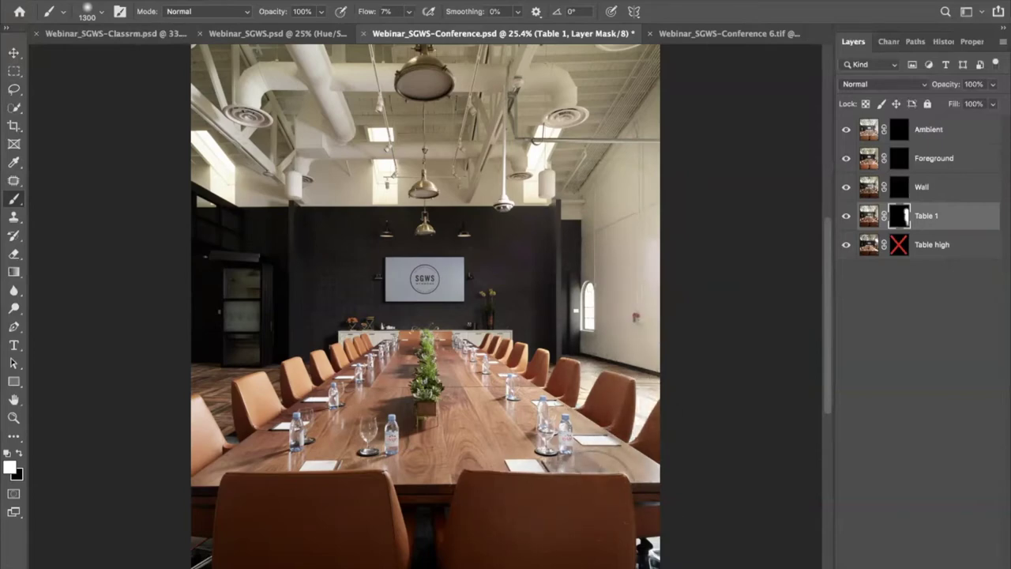
pyautogui.moveTo(596, 460); pyautogui.dragTo(521, 457)
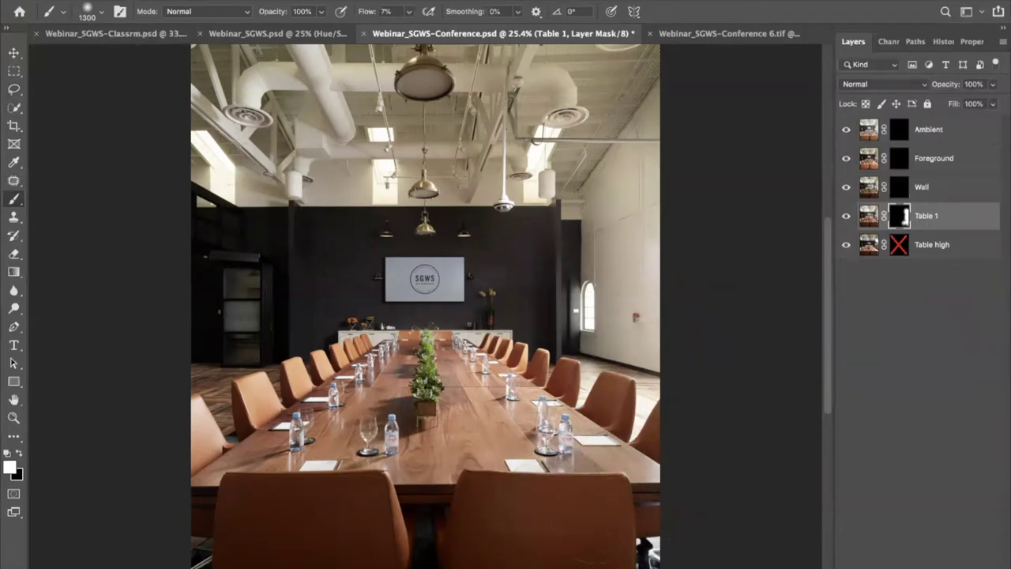
pyautogui.keyDown('shift'); pyautogui.click(901, 215); pyautogui.keyUp('shift')
# Step: Compare the room with the Table 1 mask off and on, leaving it on
pyautogui.keyDown('shift'); pyautogui.click(905, 216); pyautogui.keyUp('shift')
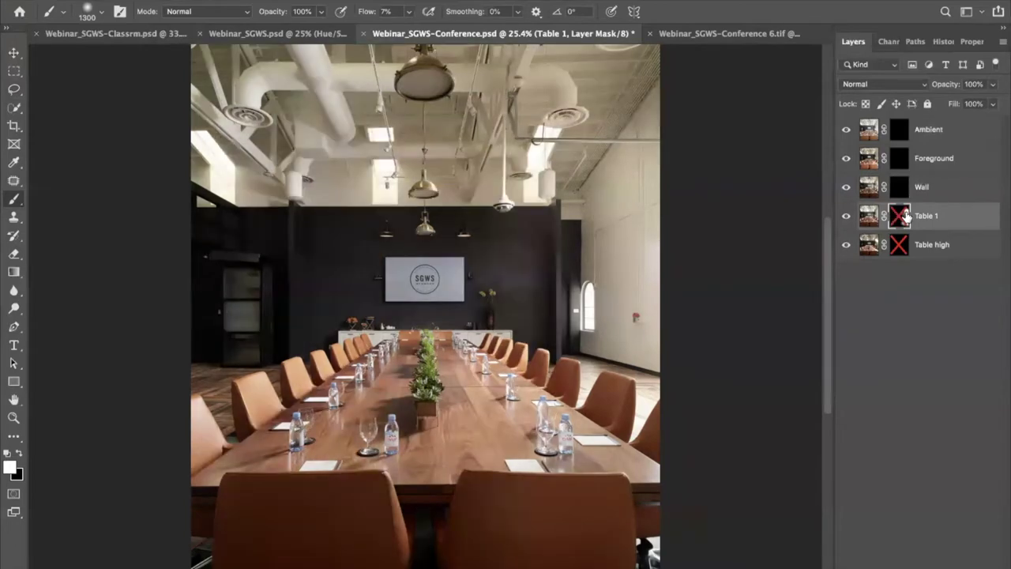
pyautogui.keyDown('shift'); pyautogui.click(905, 216); pyautogui.keyUp('shift')
pyautogui.keyDown('shift'); pyautogui.click(906, 216); pyautogui.keyUp('shift')
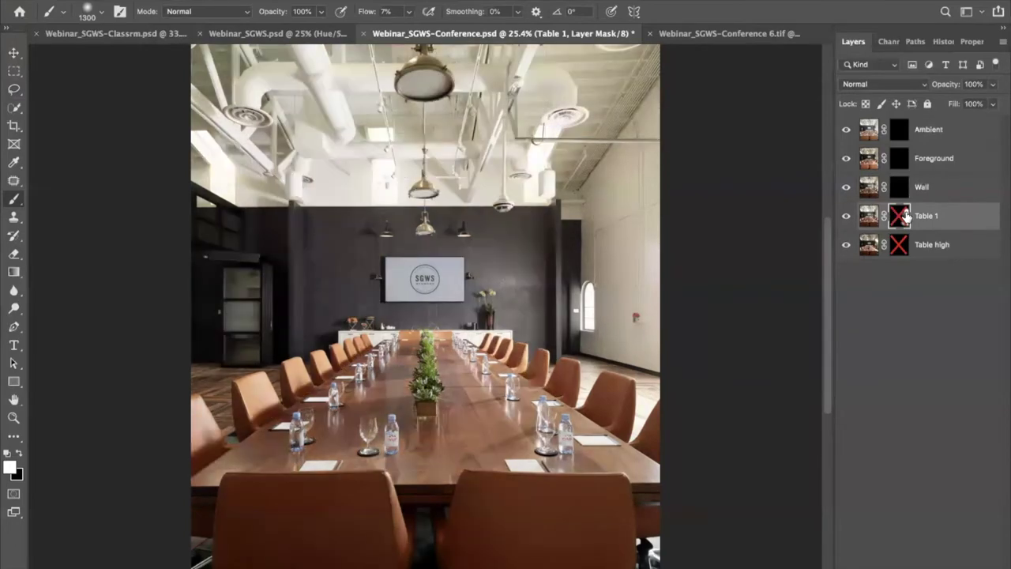
pyautogui.keyDown('shift'); pyautogui.click(905, 216); pyautogui.keyUp('shift')
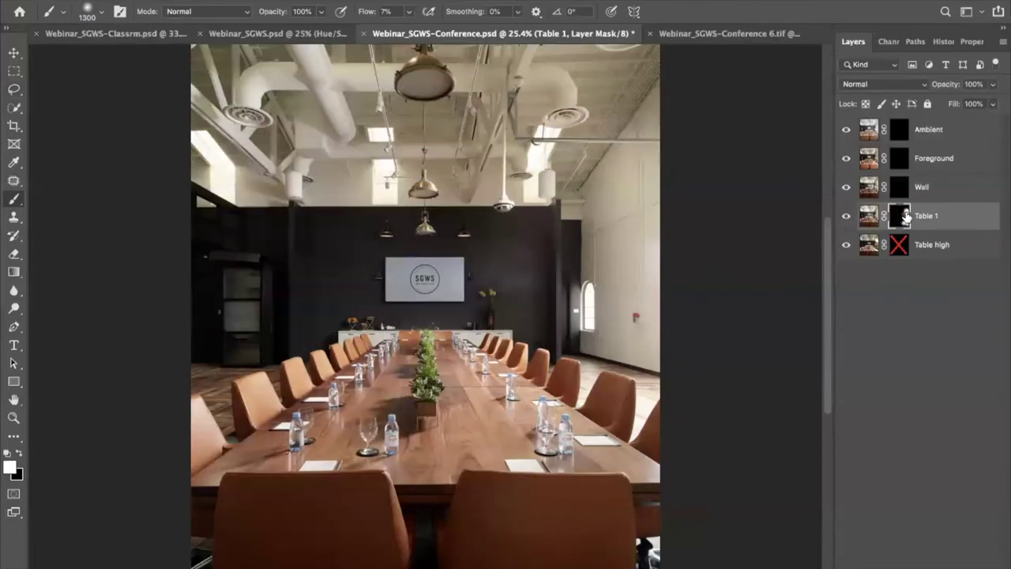
pyautogui.keyDown('shift'); pyautogui.click(905, 216); pyautogui.keyUp('shift')
pyautogui.keyDown('shift'); pyautogui.click(902, 218); pyautogui.keyUp('shift')
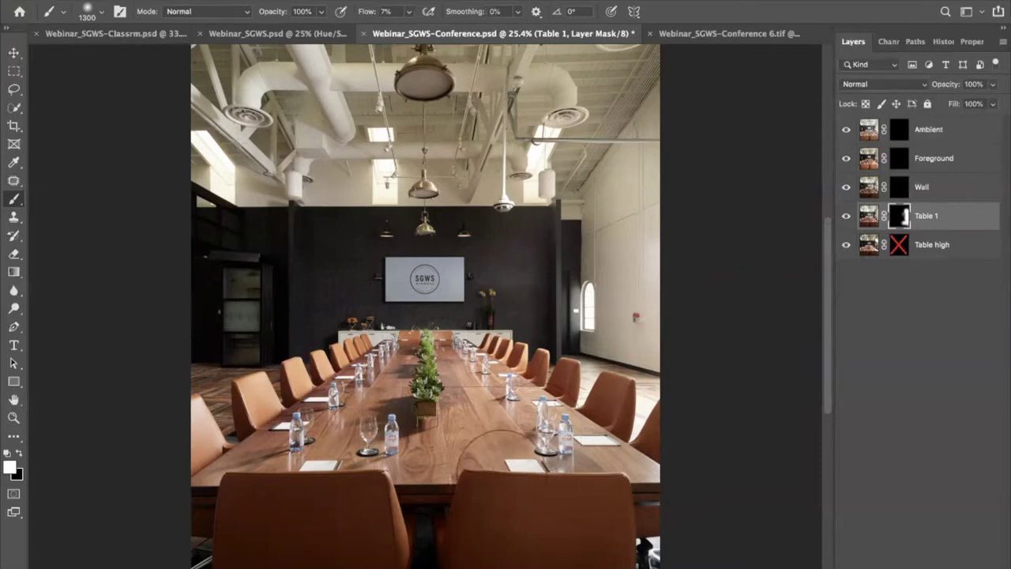
pyautogui.press('[')
pyautogui.press('[')
pyautogui.press('[')
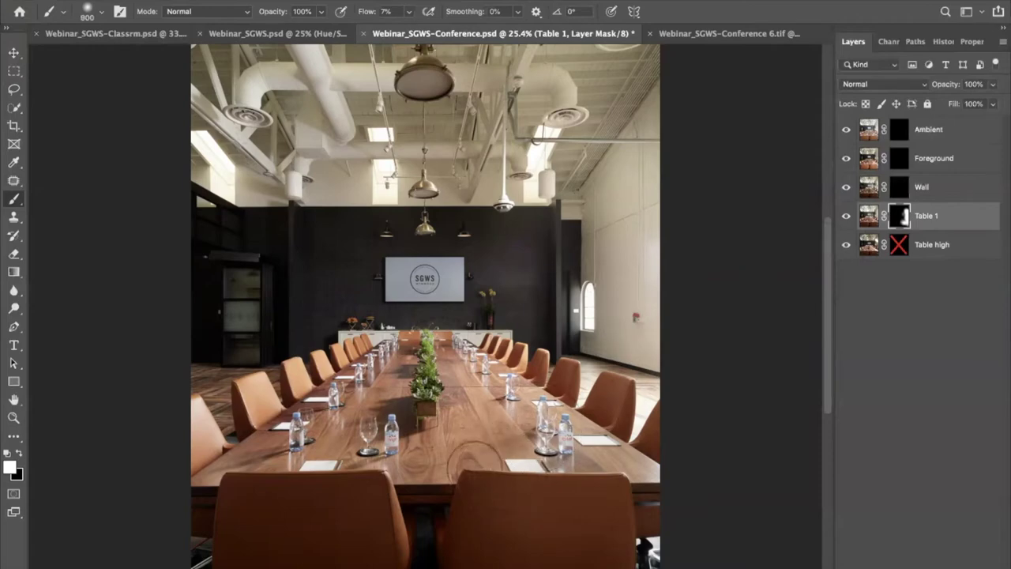
# Step: Resize the brush for the tabletop and compare the Table 1 mask off and on
pyautogui.press('[')
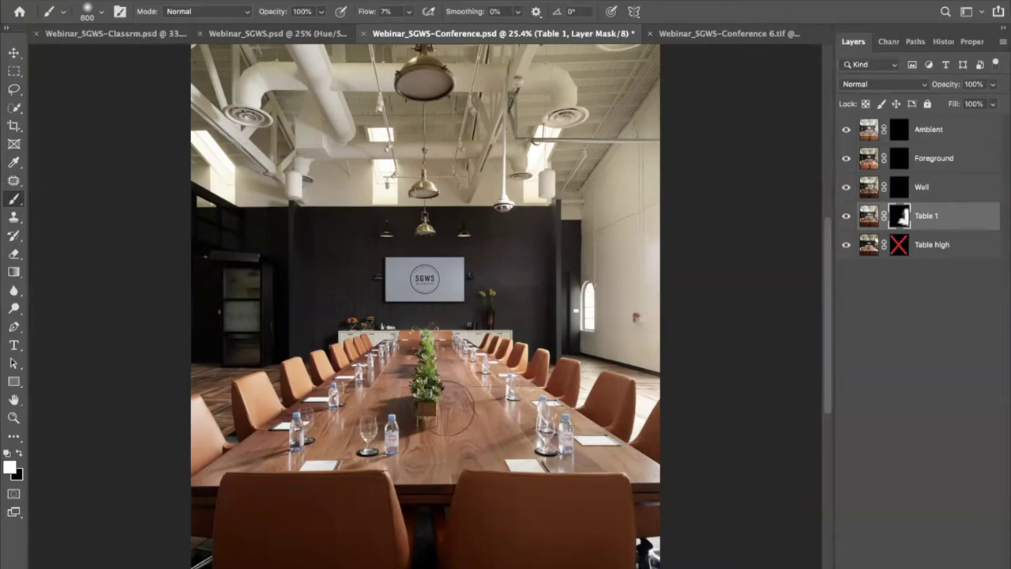
pyautogui.press('[')
pyautogui.press('[')
pyautogui.press('[')
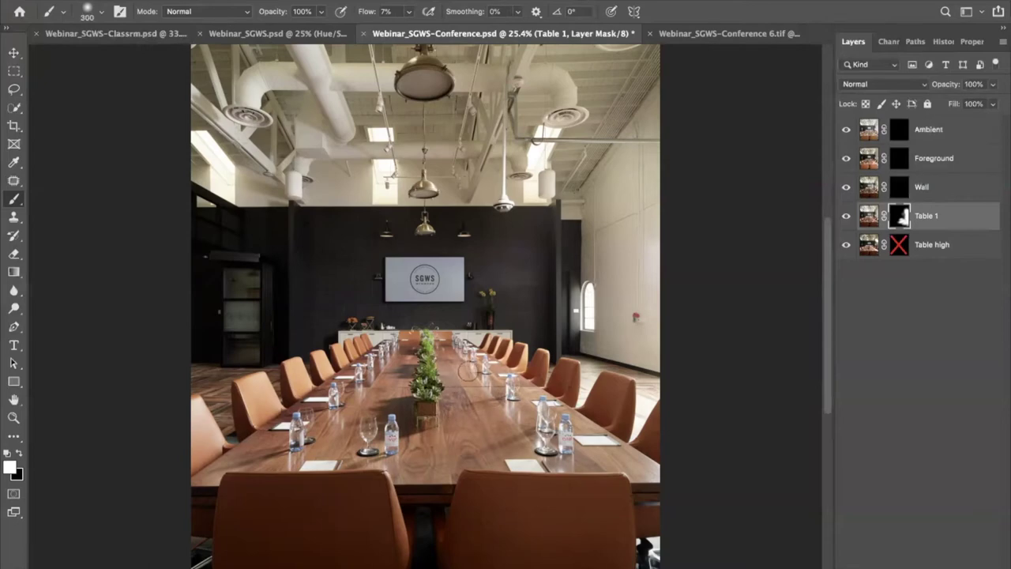
pyautogui.press(']')
pyautogui.press(']')
pyautogui.press(']')
pyautogui.keyDown('shift'); pyautogui.click(902, 215); pyautogui.keyUp('shift')
pyautogui.keyDown('shift'); pyautogui.click(902, 215); pyautogui.keyUp('shift')
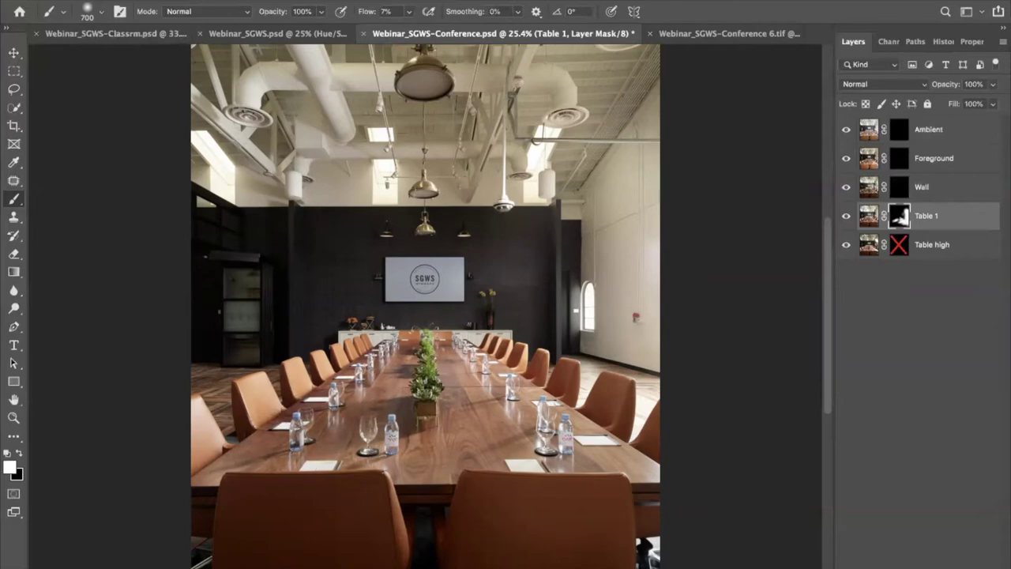
pyautogui.press('[')
pyautogui.scroll(4, 403, 371)
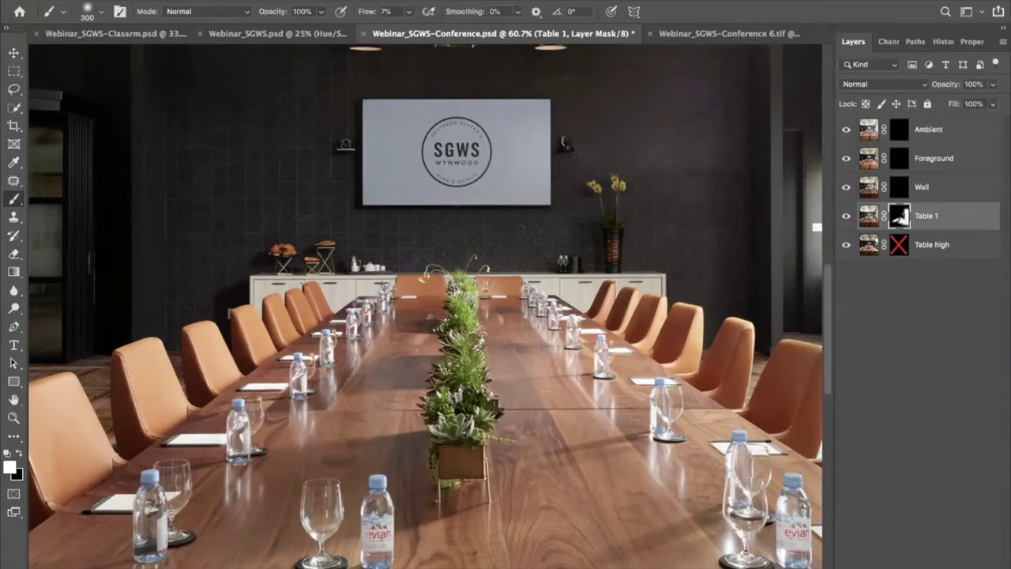
# Step: Zoom out past the full image and compare the Table 1 mask off and on
pyautogui.hotkey('ctrl', '0')
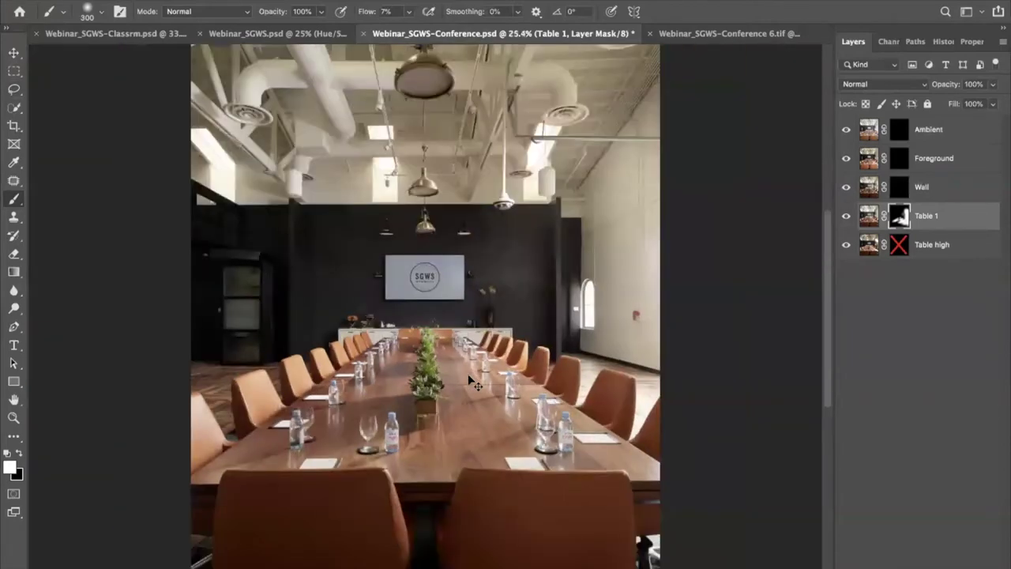
pyautogui.hotkey('ctrl', '-')
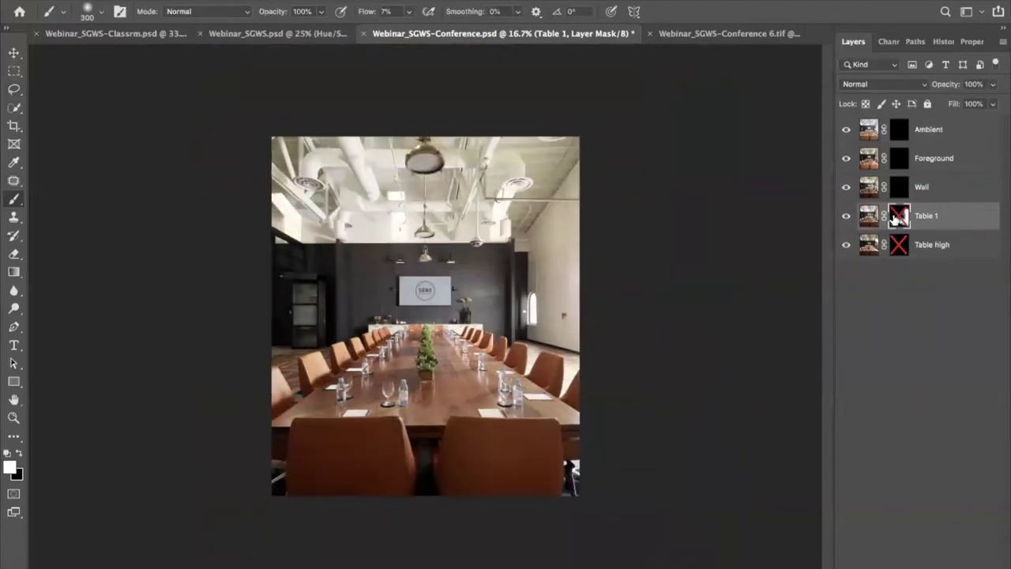
pyautogui.keyDown('shift'); pyautogui.click(900, 216); pyautogui.keyUp('shift')
pyautogui.keyDown('shift'); pyautogui.click(901, 216); pyautogui.keyUp('shift')
# Step: Zoom in around the table, adjust brush size, then fit the whole image on screen
pyautogui.moveTo(458, 322); pyautogui.dragTo(553, 338)
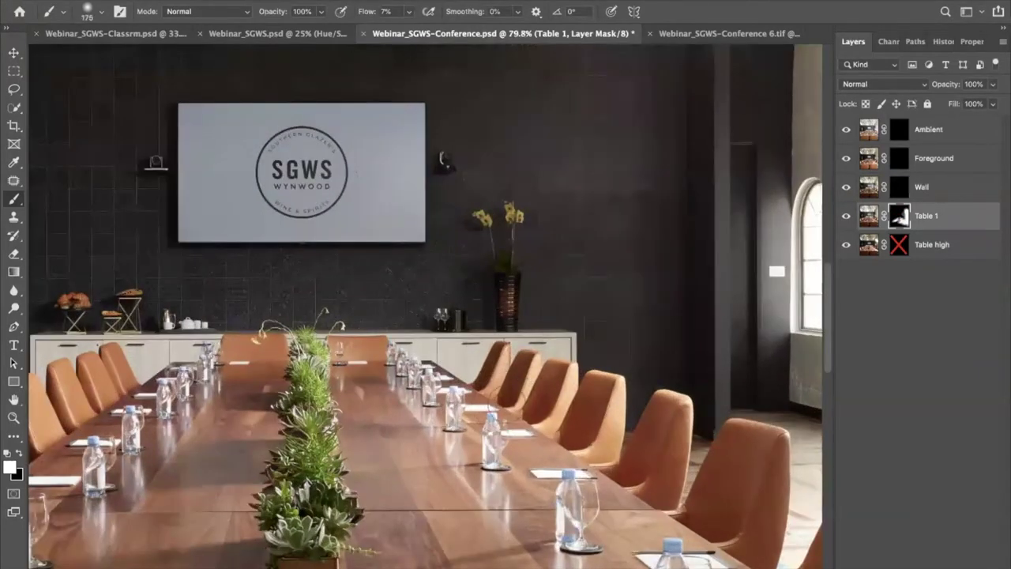
pyautogui.press(']')
pyautogui.press(']')
pyautogui.press('[')
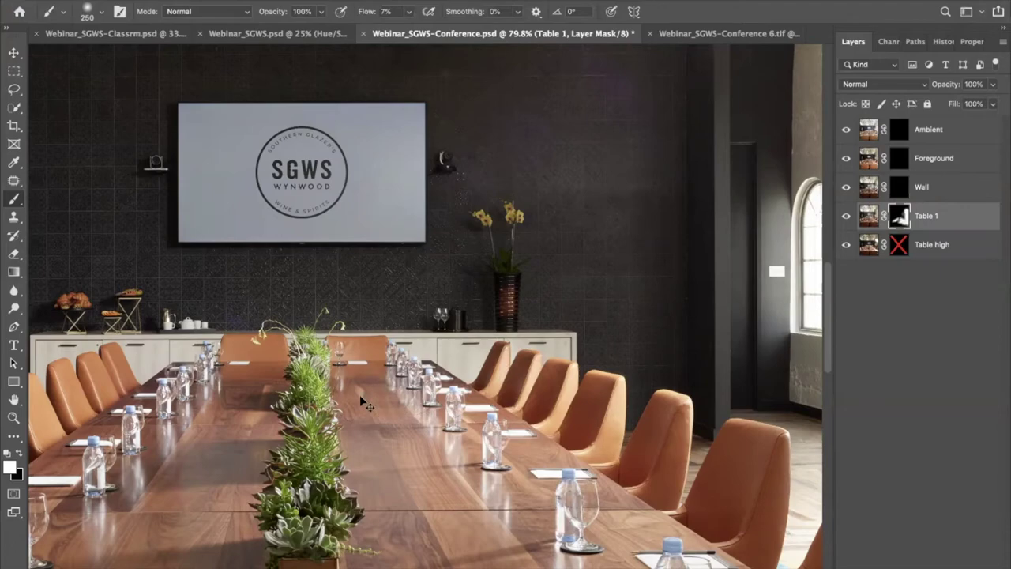
pyautogui.hotkey('ctrl', '0')
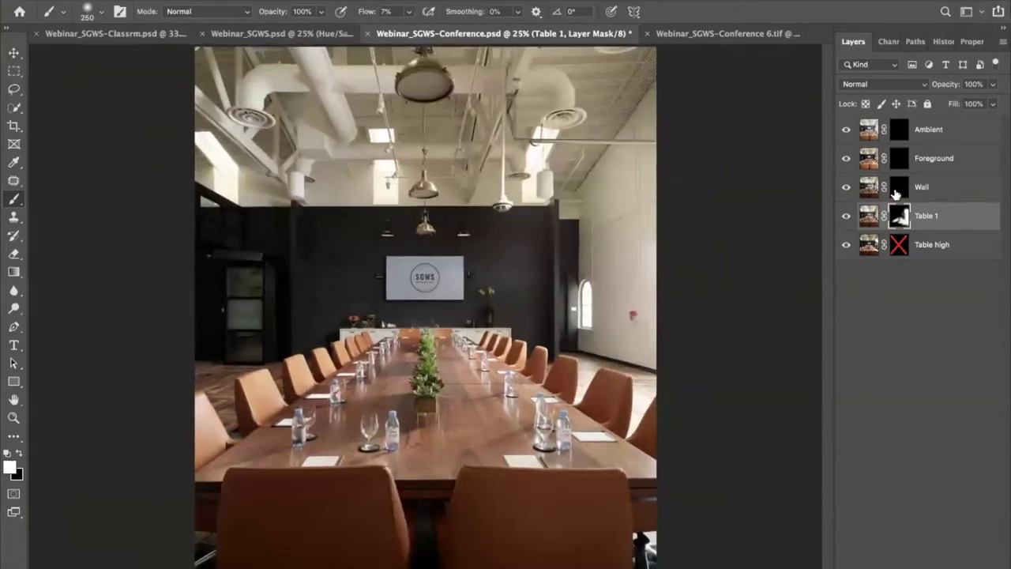
pyautogui.click(900, 187)
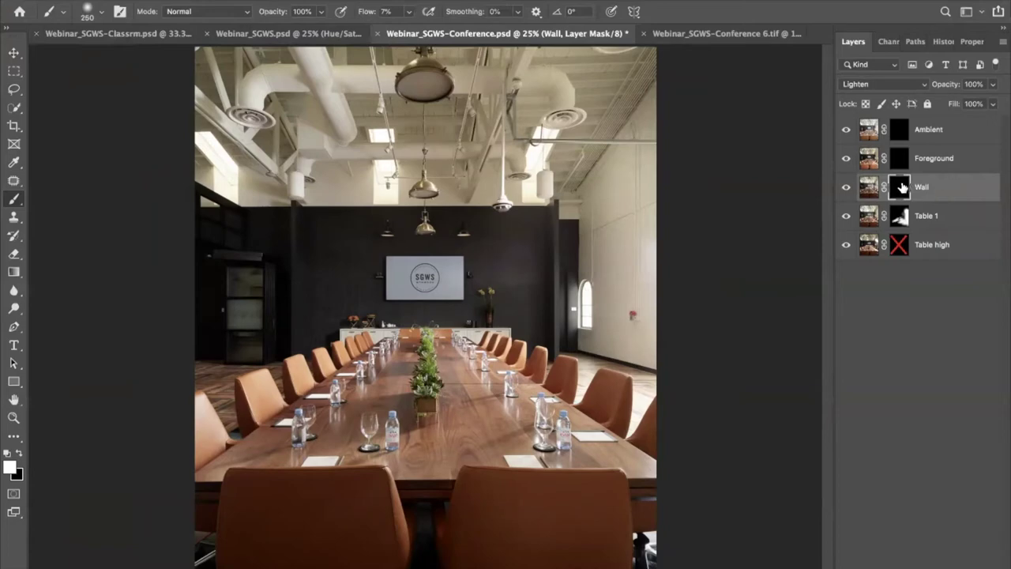
# Step: Compare the room with the Wall mask off and on three times, leaving it enabled
pyautogui.keyDown('shift'); pyautogui.click(901, 187); pyautogui.keyUp('shift')
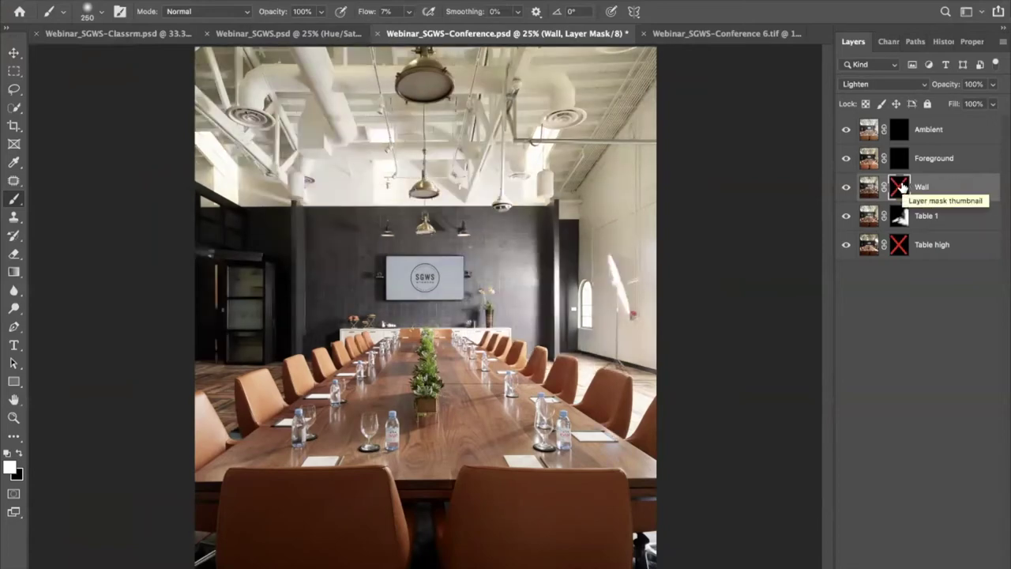
pyautogui.keyDown('shift'); pyautogui.click(903, 188); pyautogui.keyUp('shift')
pyautogui.keyDown('shift'); pyautogui.click(902, 187); pyautogui.keyUp('shift')
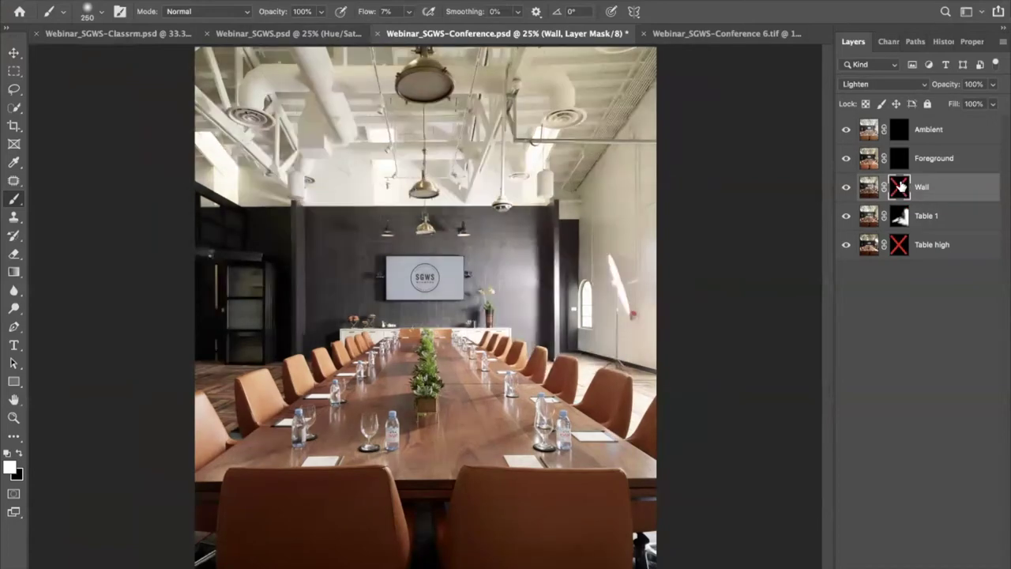
pyautogui.keyDown('shift'); pyautogui.click(902, 186); pyautogui.keyUp('shift')
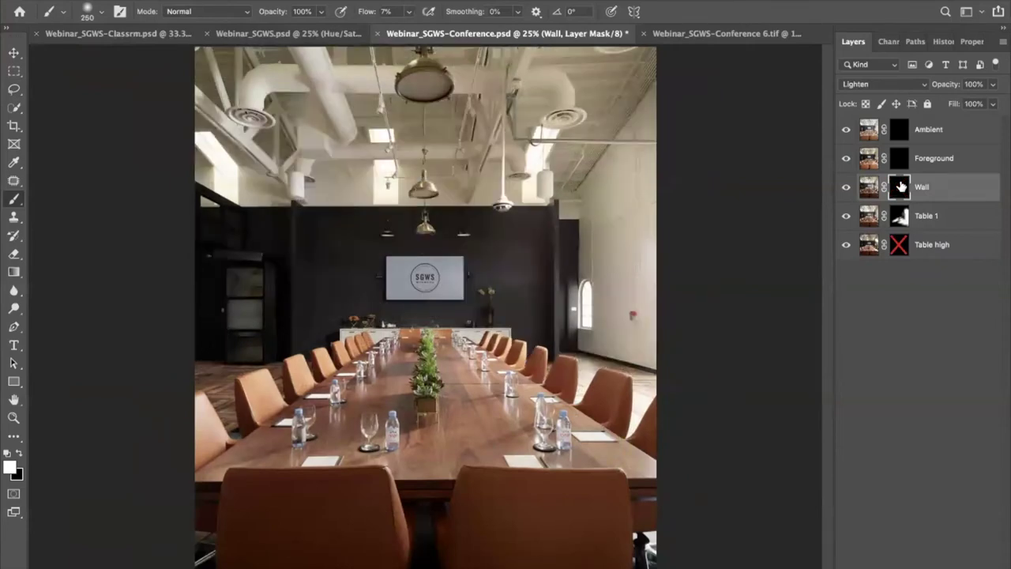
pyautogui.keyDown('shift'); pyautogui.click(902, 186); pyautogui.keyUp('shift')
pyautogui.keyDown('shift'); pyautogui.click(901, 186); pyautogui.keyUp('shift')
pyautogui.press('l')
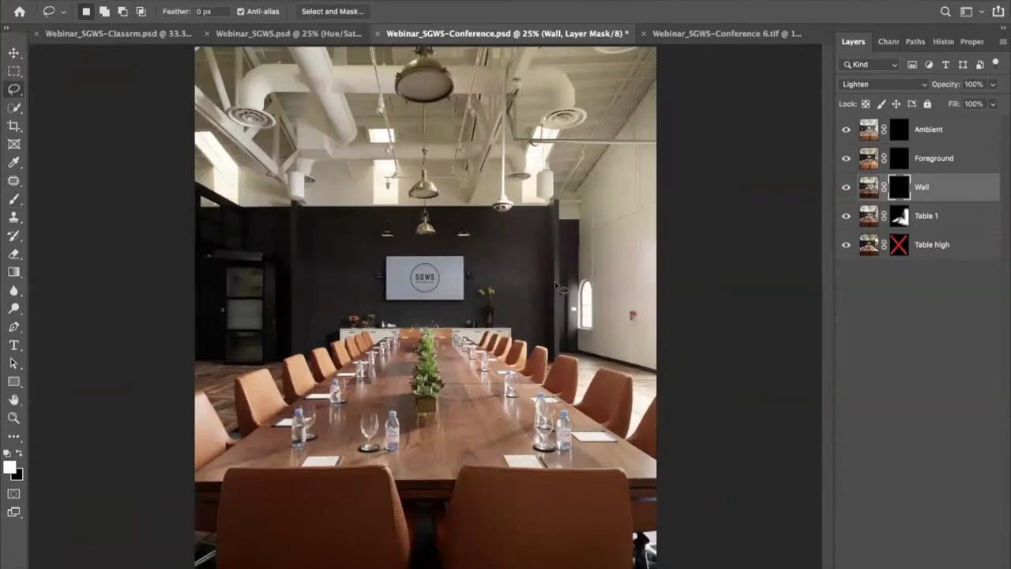
# Step: Outline the first diagonal band across the back wall with the Polygonal Lasso
pyautogui.click(558, 287)
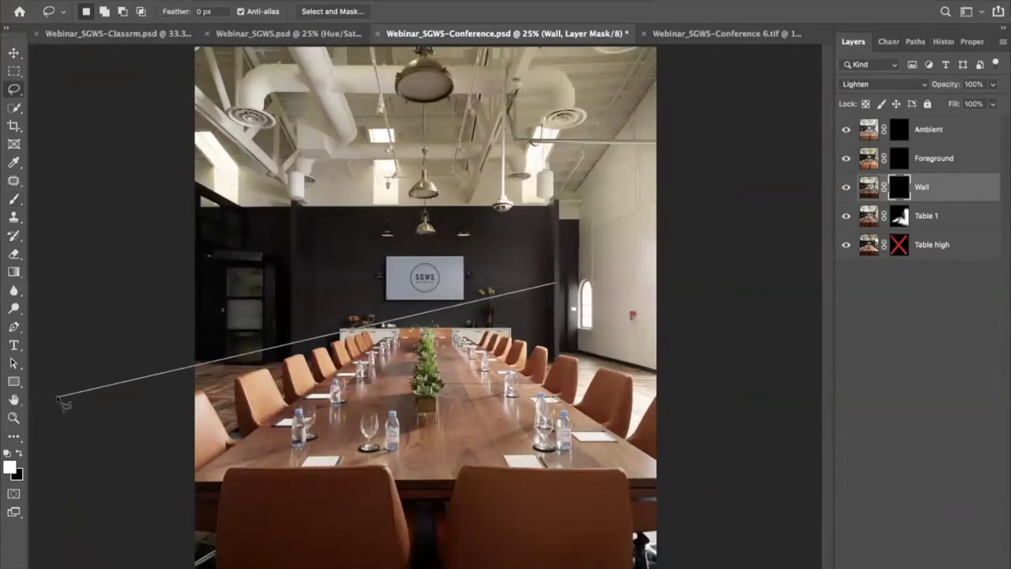
pyautogui.press('Escape')
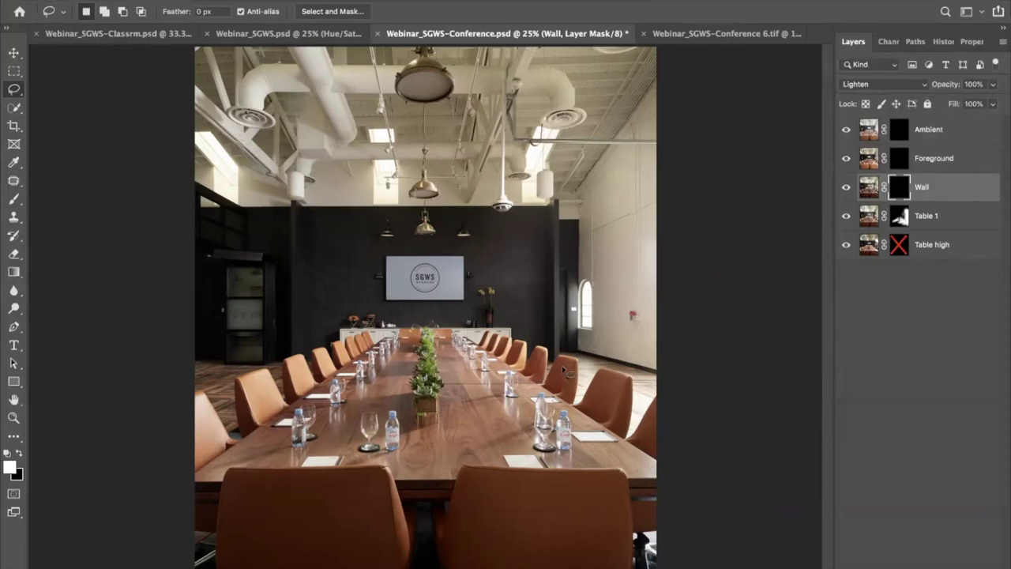
pyautogui.click(543, 280)
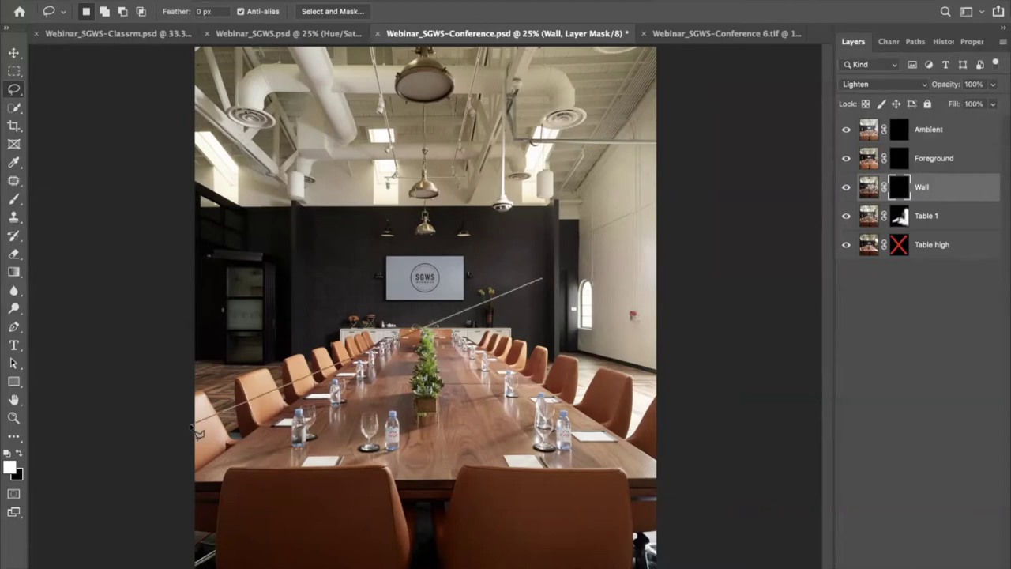
pyautogui.click(152, 376)
pyautogui.click(174, 320)
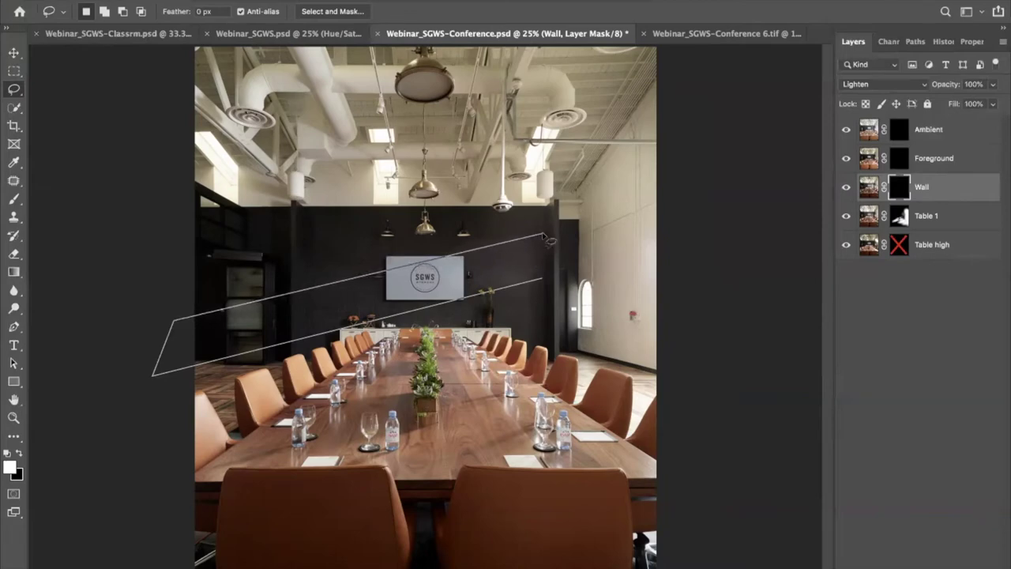
pyautogui.click(543, 235)
pyautogui.click(543, 281)
# Step: Add a second parallel diagonal band below it to the selection
pyautogui.press('shift')
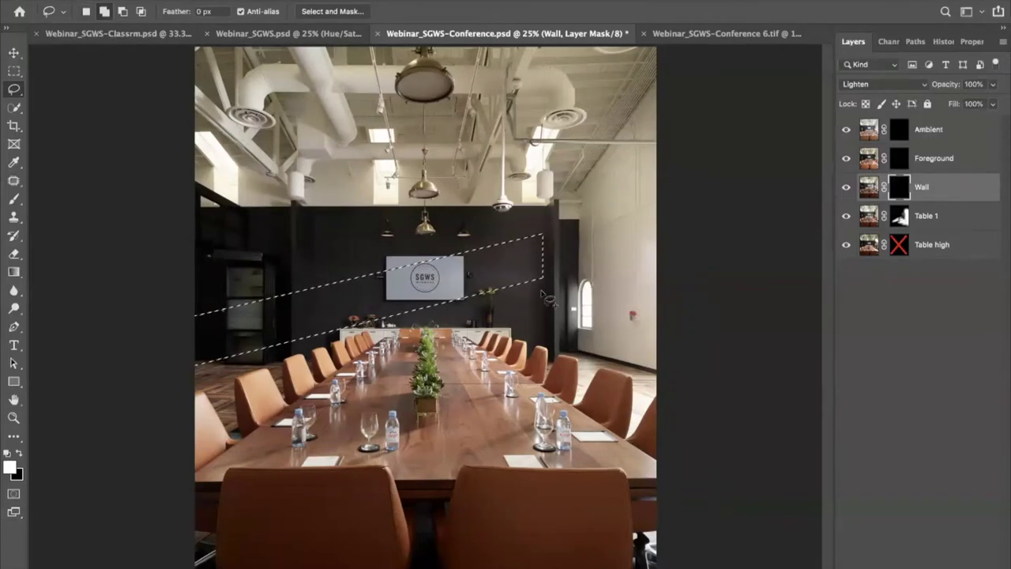
pyautogui.click(544, 292)
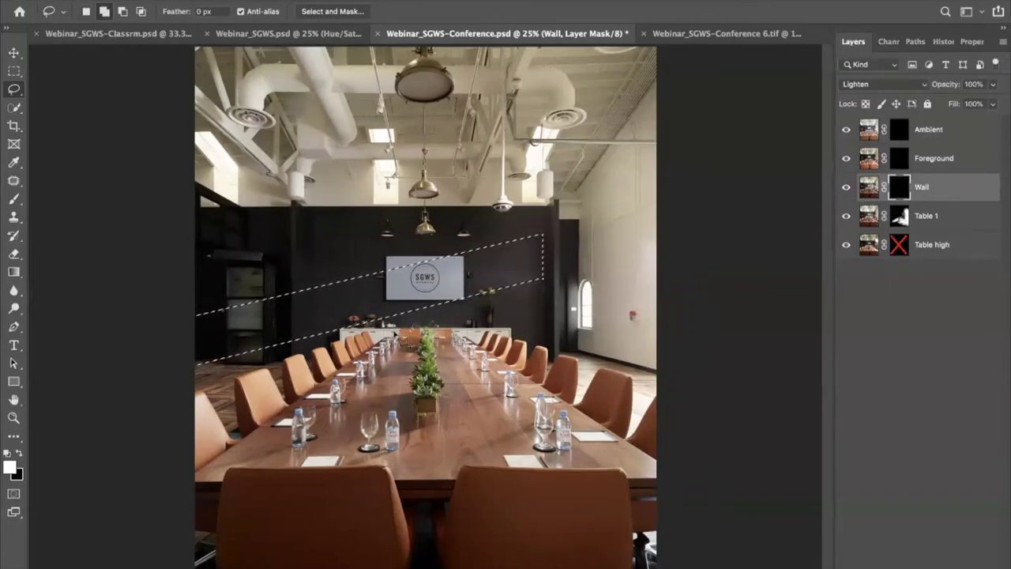
pyautogui.click(79, 411)
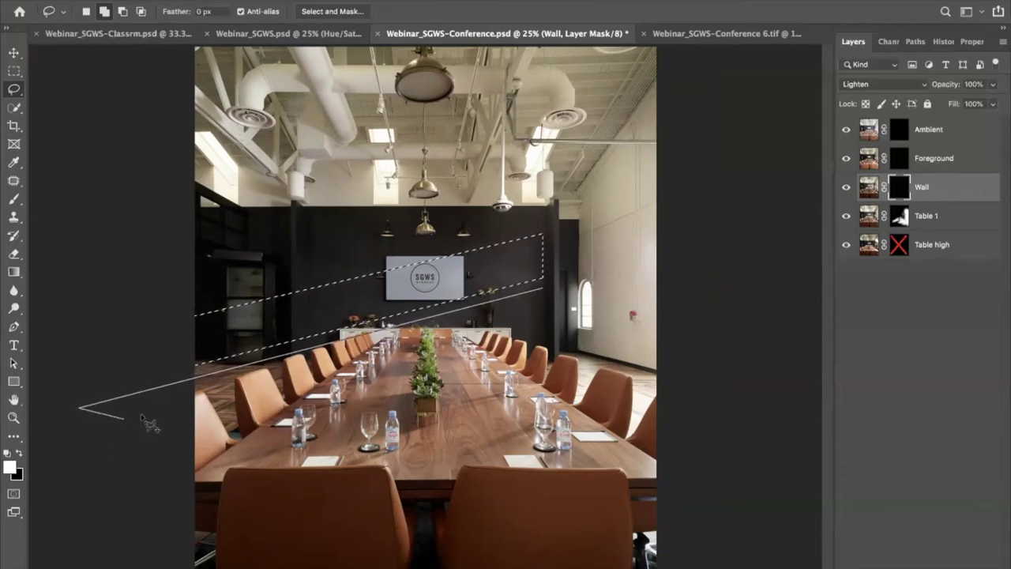
pyautogui.click(189, 409)
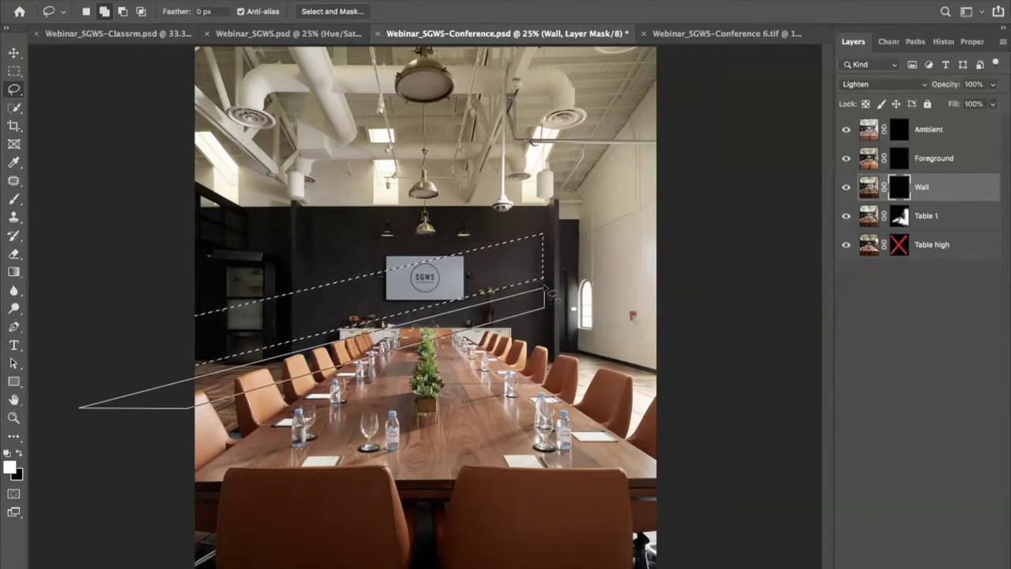
pyautogui.click(551, 294)
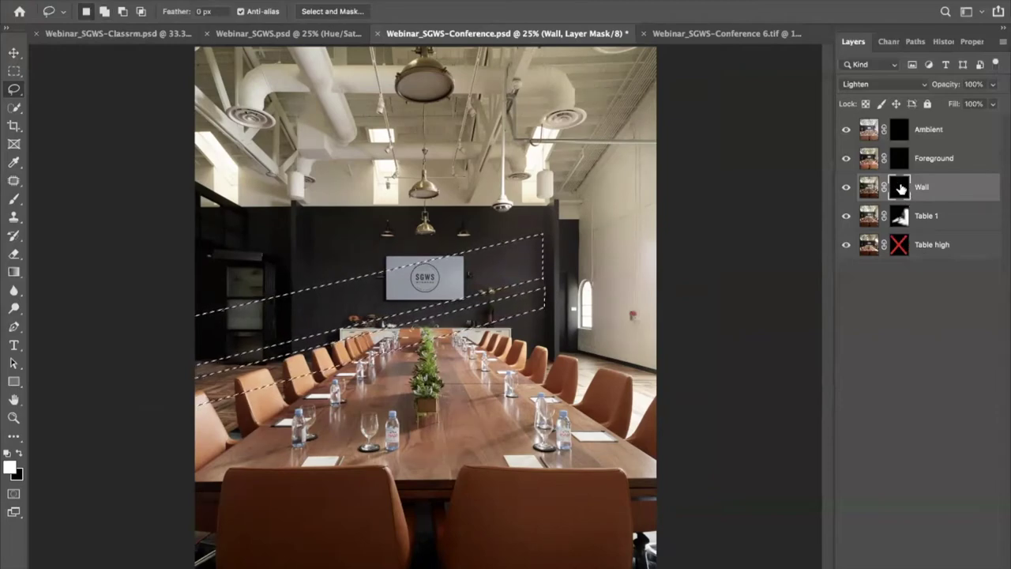
# Step: Fill both diagonal bands white on the Wall mask and deselect
pyautogui.hotkey('alt', 'BackSpace')
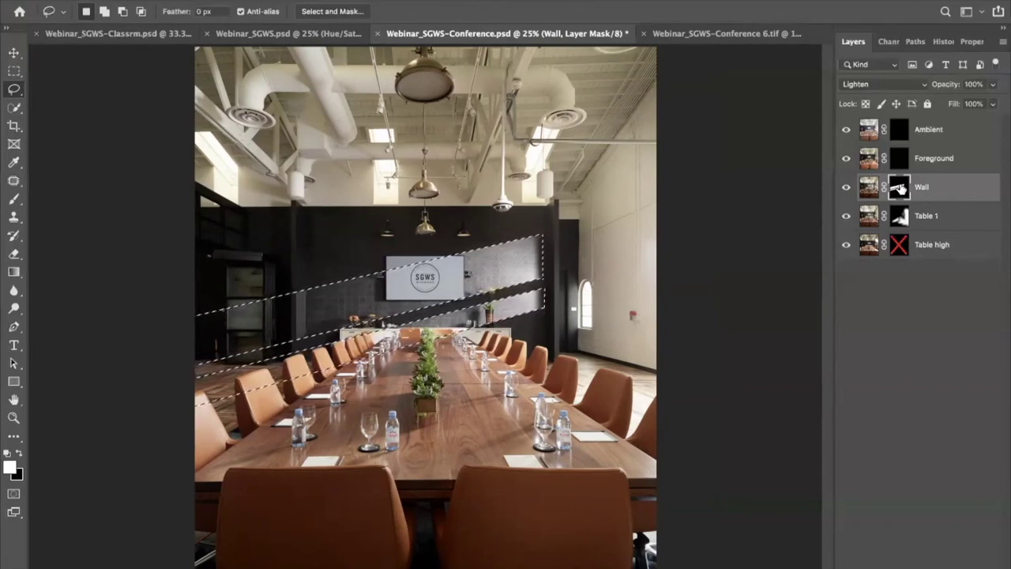
pyautogui.hotkey('ctrl', 'd')
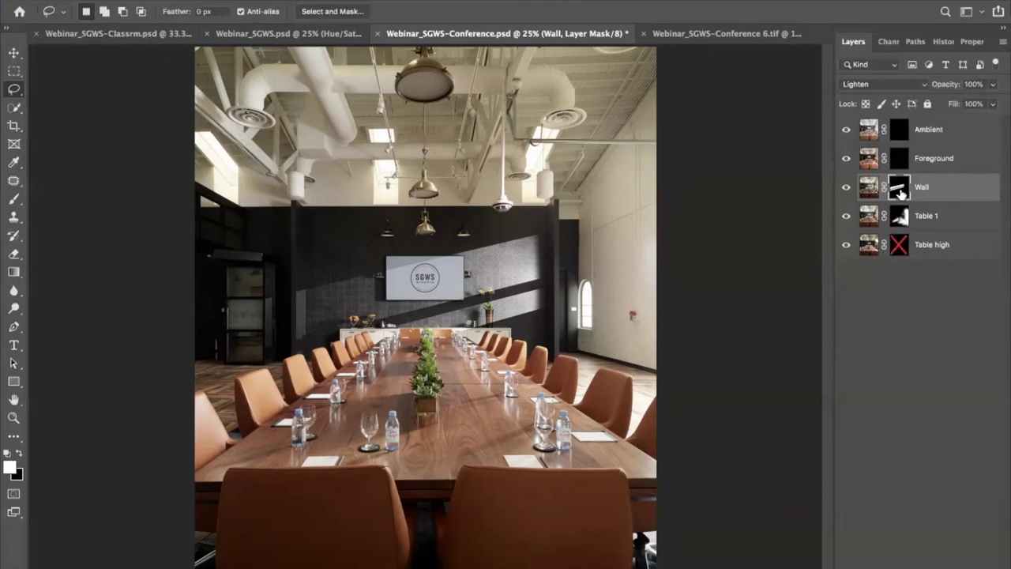
# Step: Preview a Gaussian Blur of about 50 pixels on the Wall mask
pyautogui.click(339, 3)
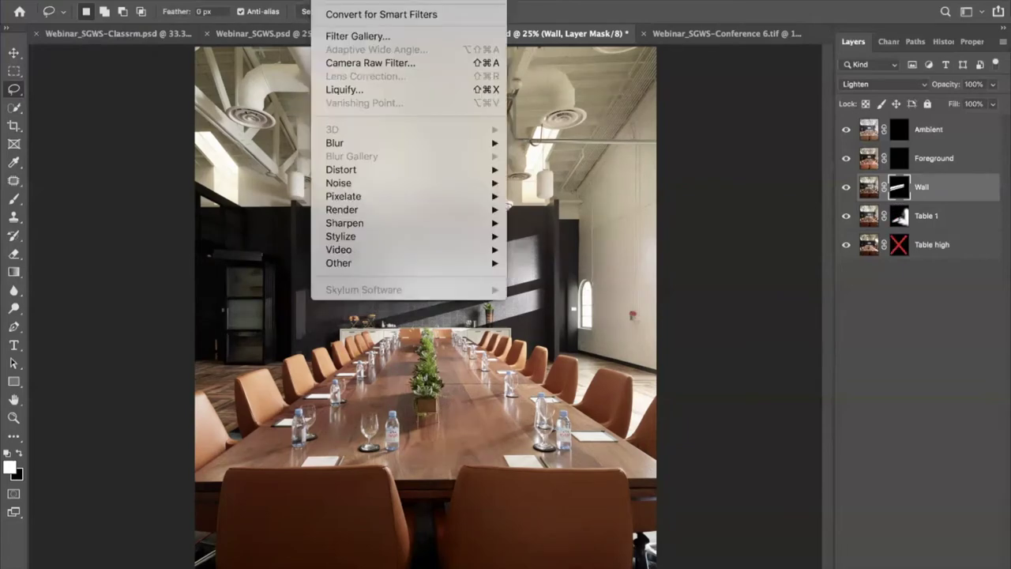
pyautogui.moveTo(335, 143)
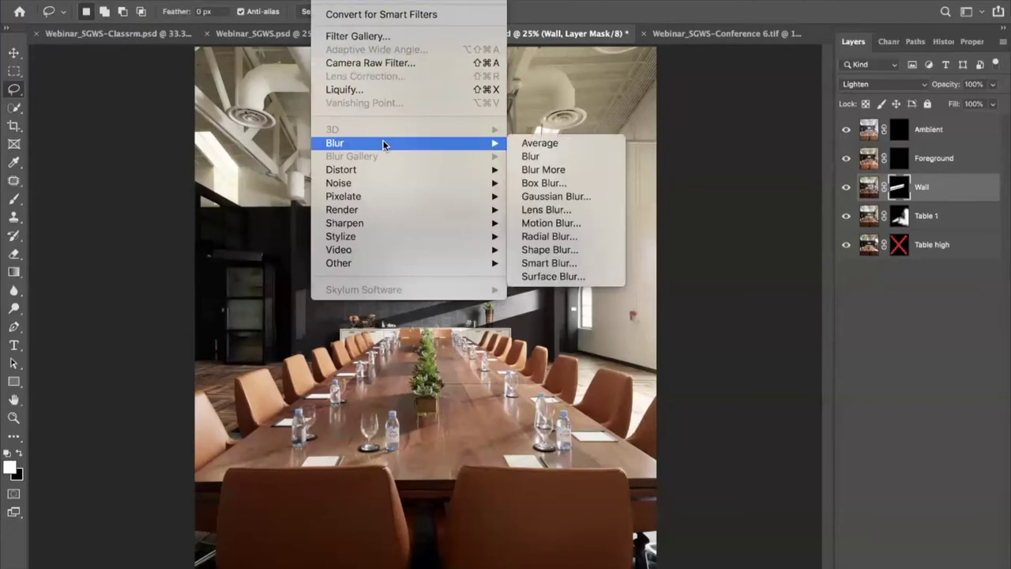
pyautogui.click(531, 197)
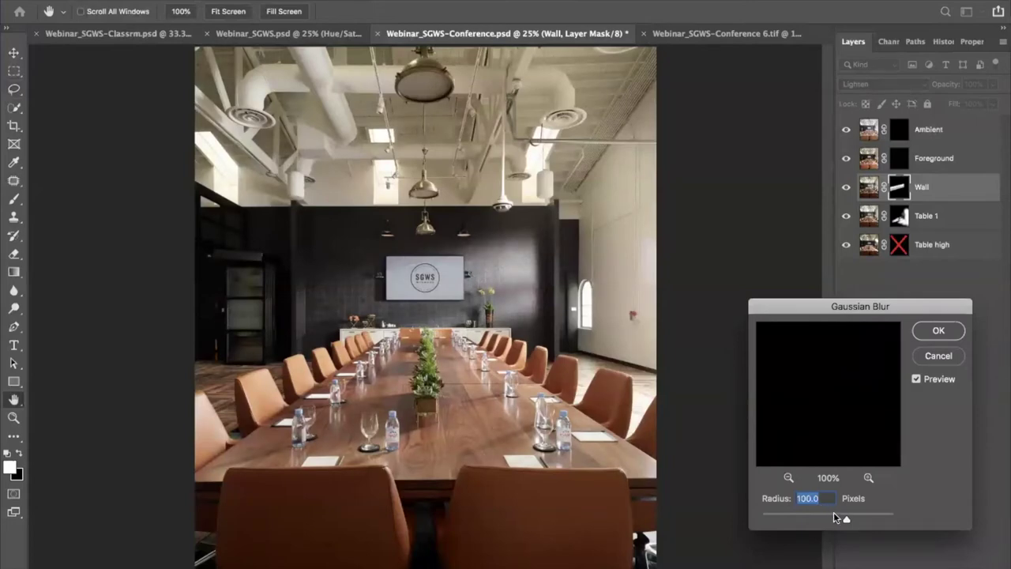
pyautogui.moveTo(793, 305); pyautogui.dragTo(779, 346)
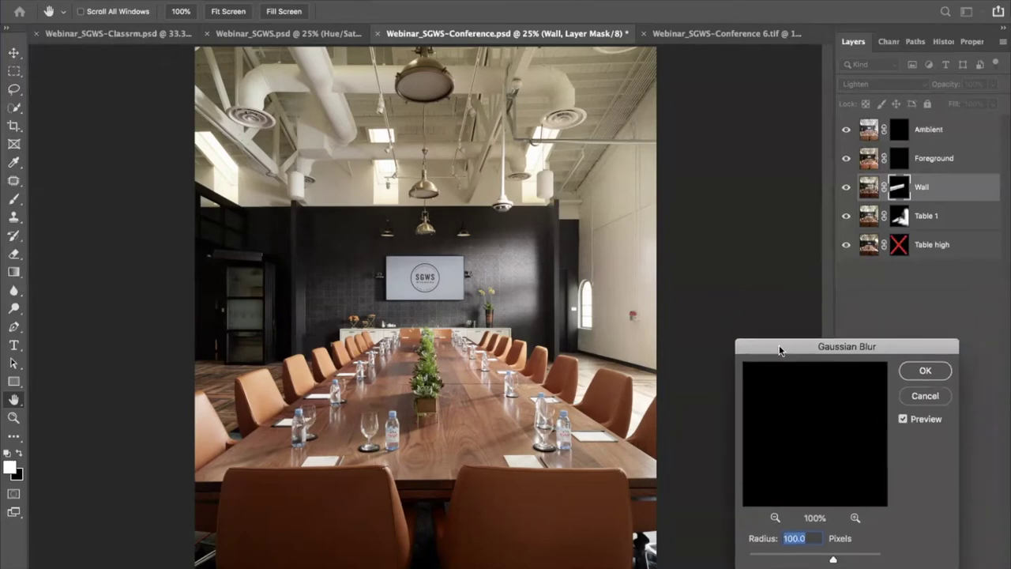
pyautogui.click(794, 558)
pyautogui.moveTo(794, 558); pyautogui.dragTo(822, 559)
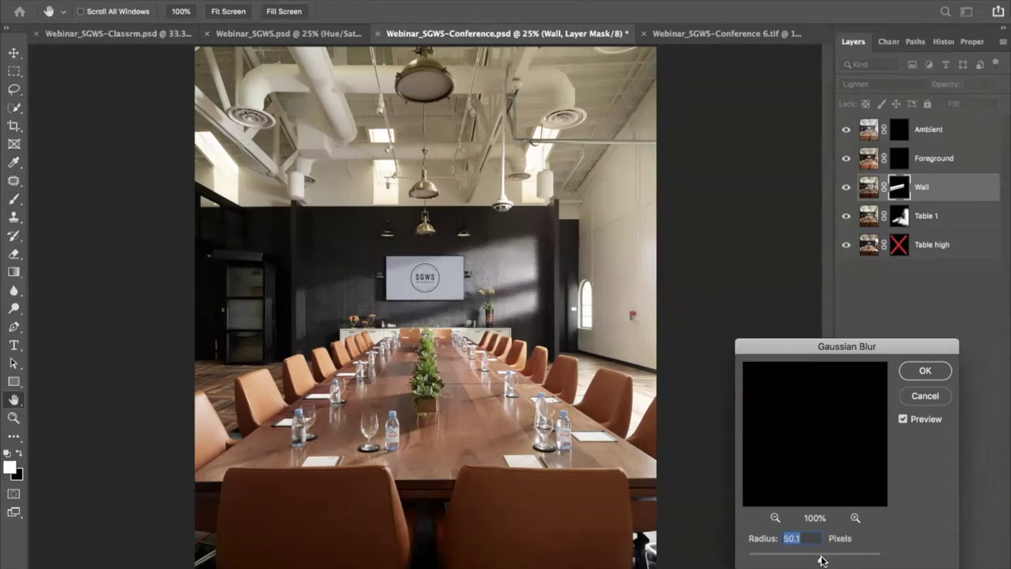
pyautogui.moveTo(776, 350); pyautogui.dragTo(763, 171)
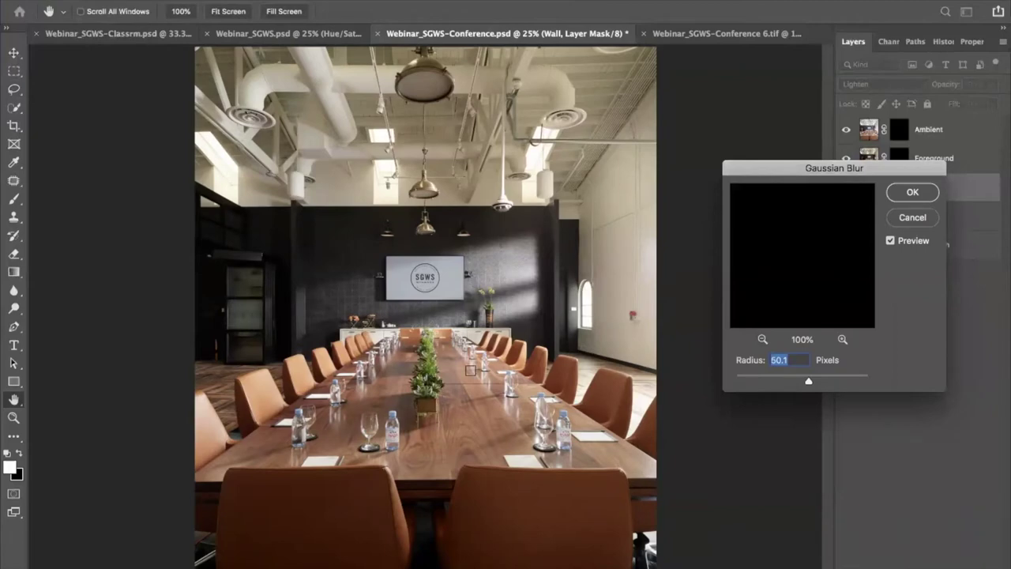
pyautogui.scroll(5, 426, 292)
pyautogui.scroll(2, 493, 301)
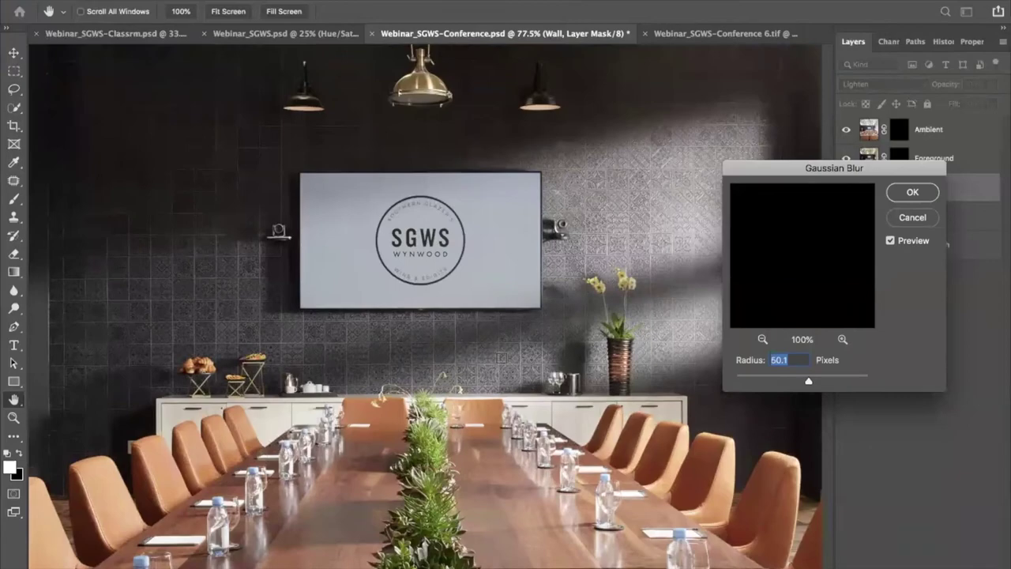
pyautogui.scroll(-4, 501, 358)
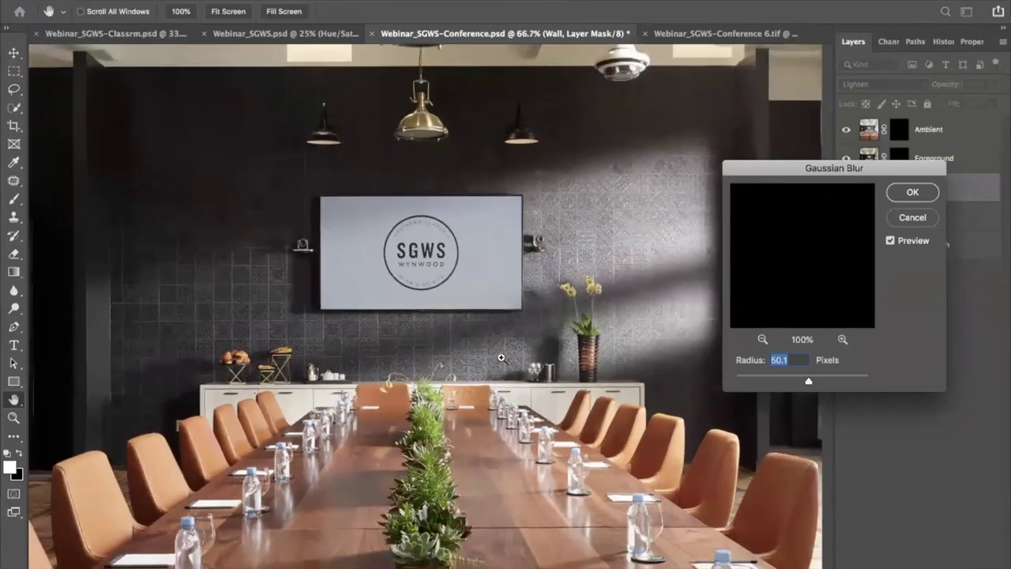
pyautogui.scroll(-3, 501, 358)
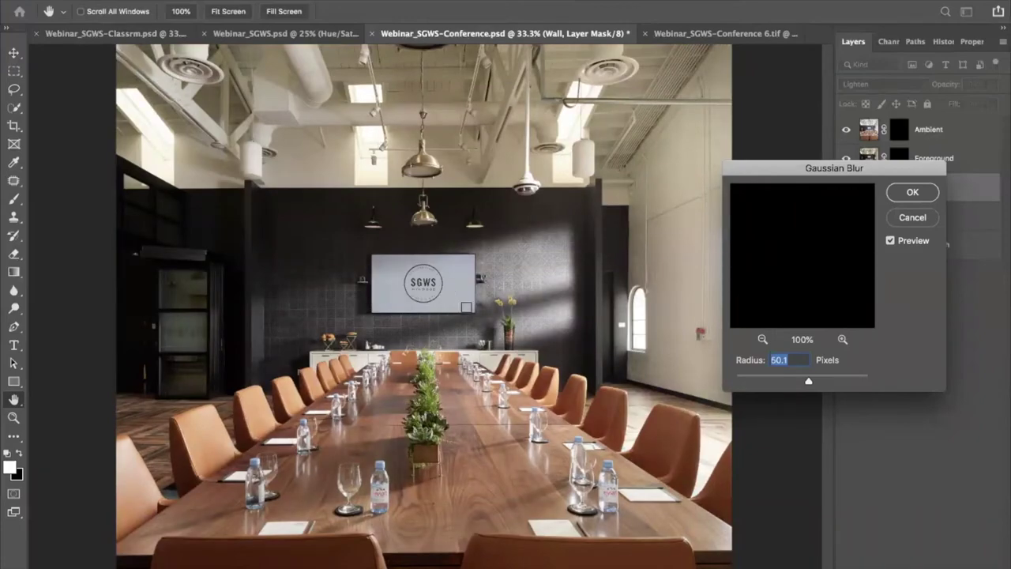
pyautogui.scroll(5, 493, 333)
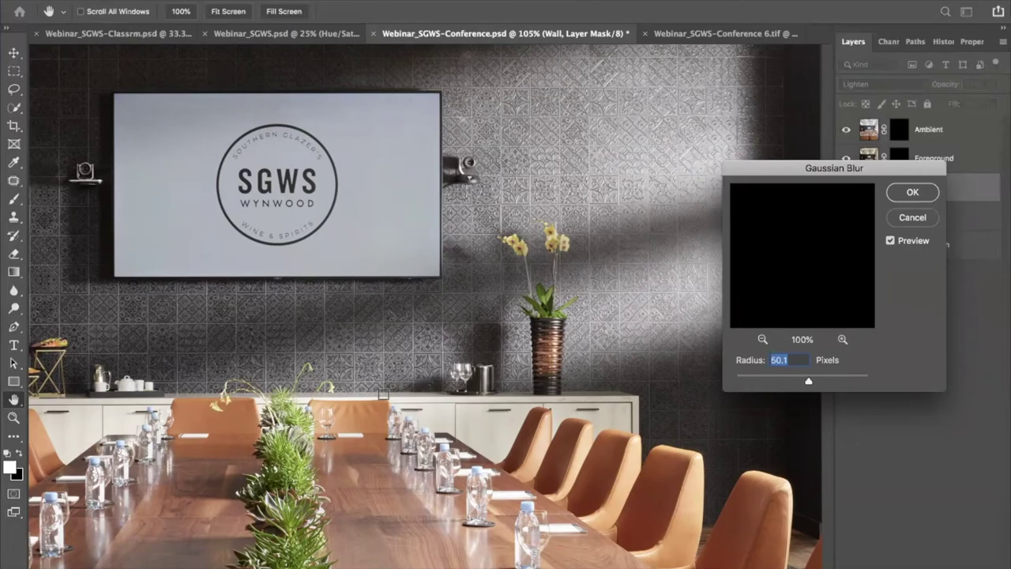
# Step: Apply a 55-pixel Gaussian Blur radius to the Wall mask
pyautogui.moveTo(285, 297); pyautogui.dragTo(493, 314)
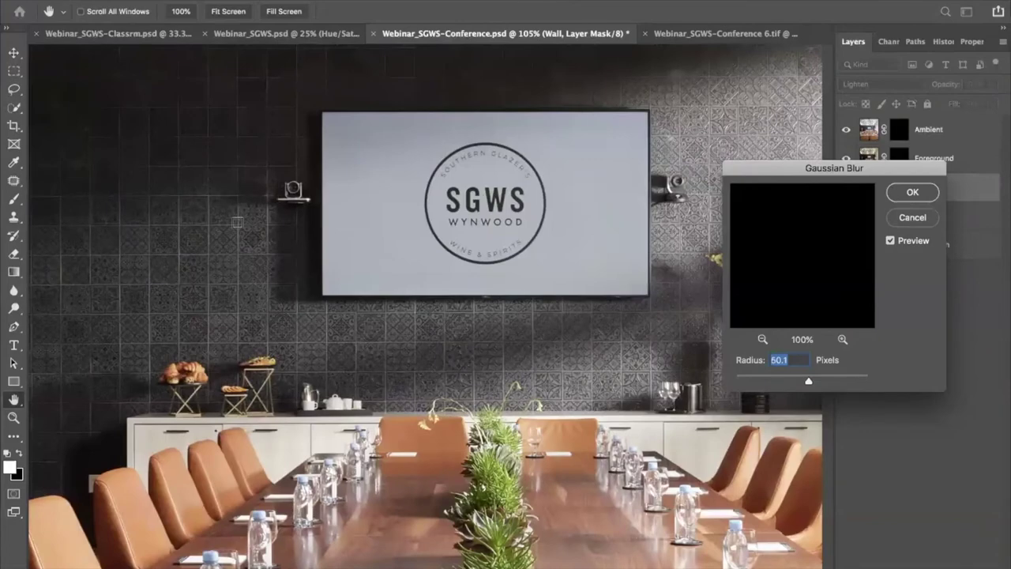
pyautogui.scroll(-2, 237, 221)
pyautogui.scroll(-2, 237, 222)
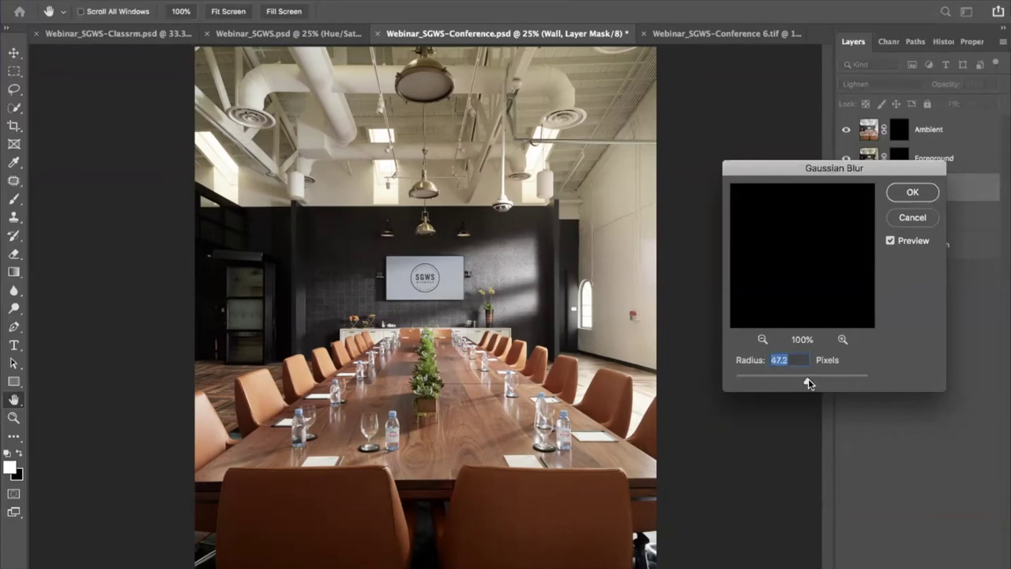
pyautogui.write('55')
pyautogui.press('Return')
pyautogui.scroll(3, 474, 461)
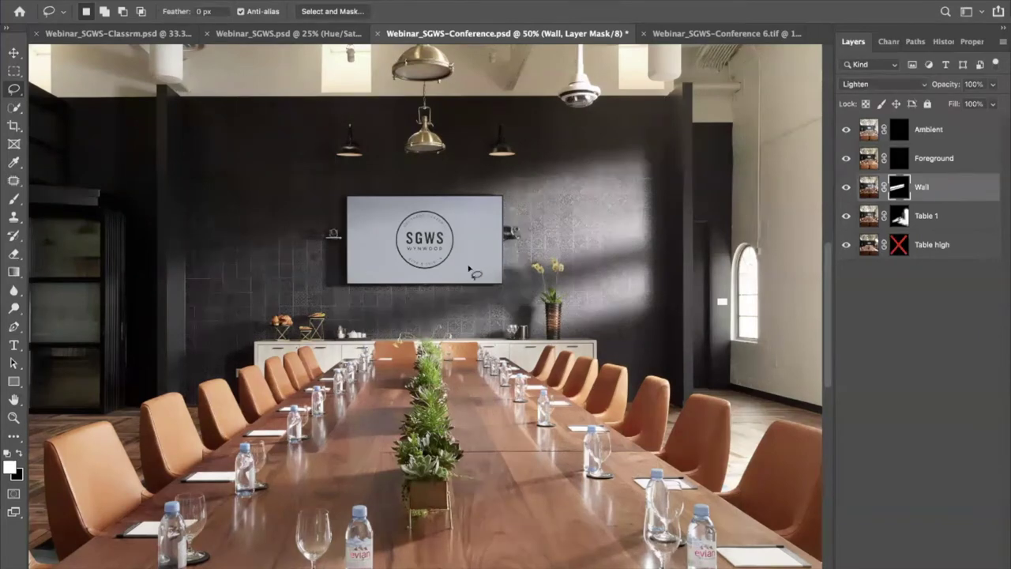
pyautogui.keyDown('shift'); pyautogui.click(901, 187); pyautogui.keyUp('shift')
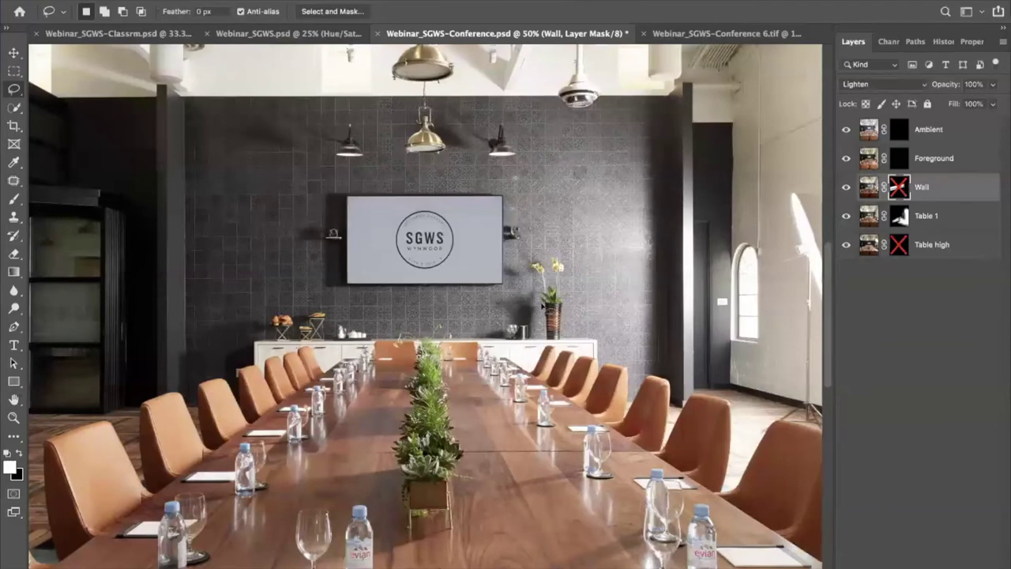
pyautogui.keyDown('shift'); pyautogui.click(899, 188); pyautogui.keyUp('shift')
pyautogui.keyDown('shift'); pyautogui.click(899, 187); pyautogui.keyUp('shift')
pyautogui.keyDown('shift'); pyautogui.click(899, 187); pyautogui.keyUp('shift')
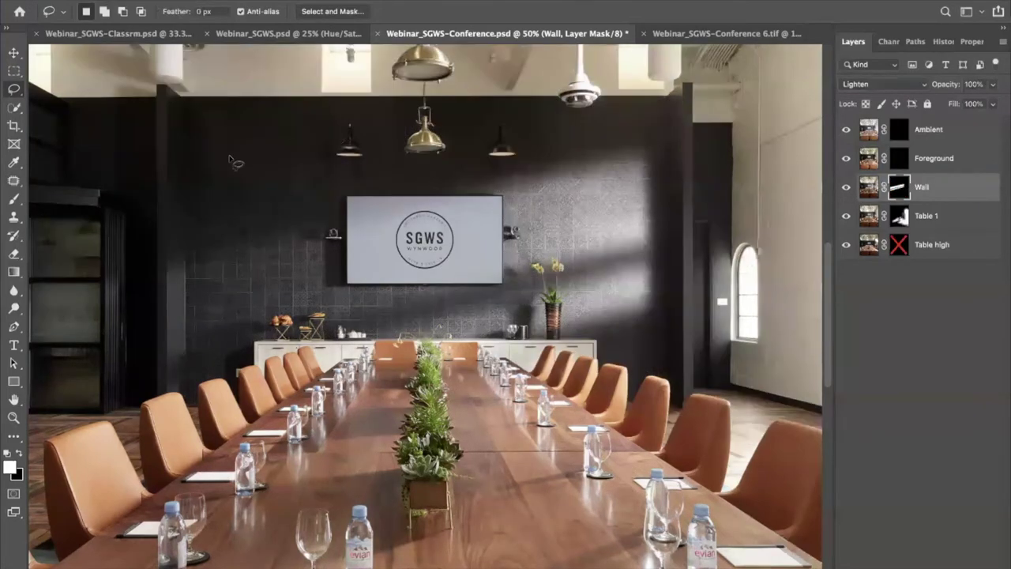
pyautogui.hotkey('ctrl', '-')
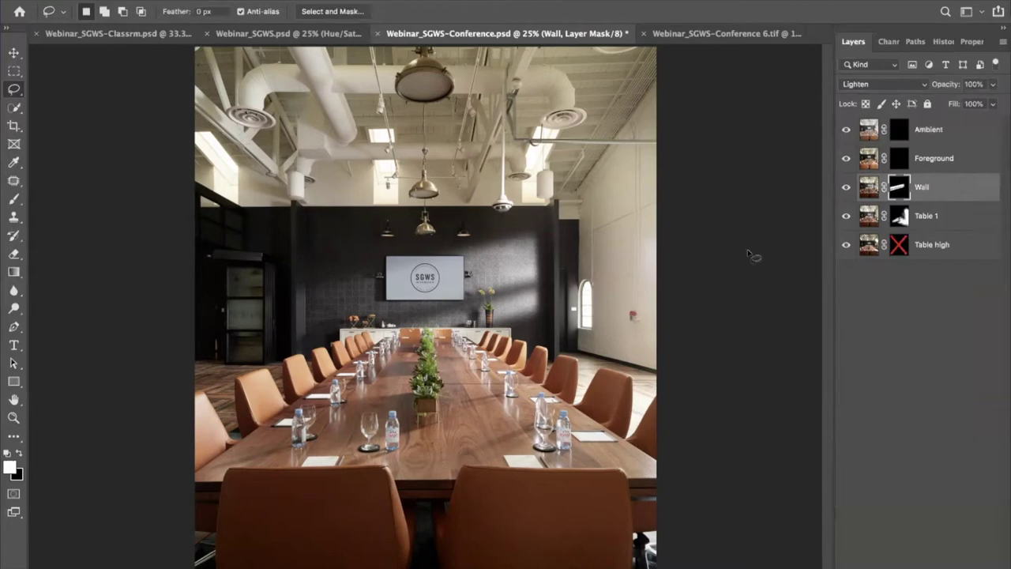
pyautogui.press('b')
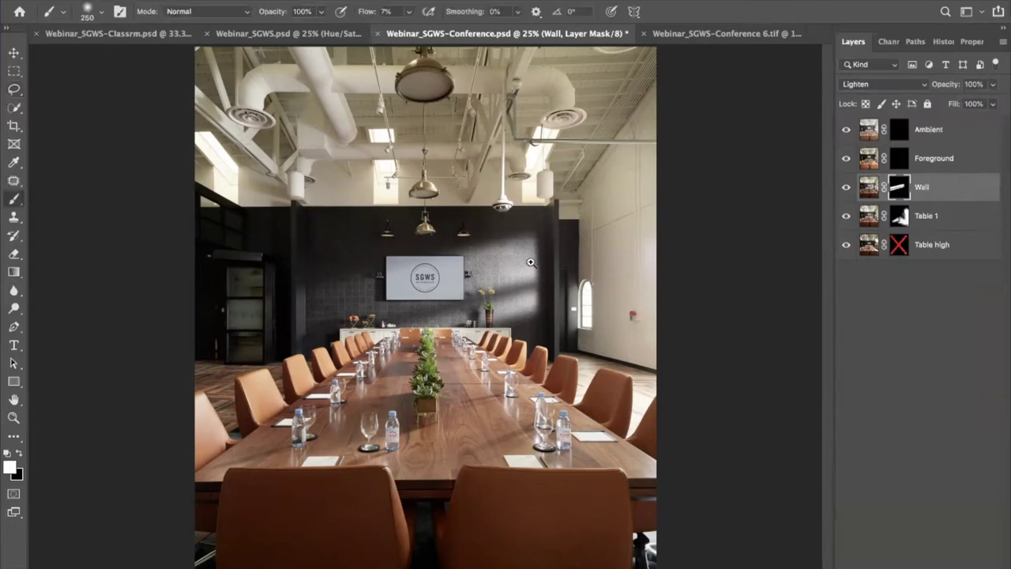
pyautogui.scroll(4, 554, 265)
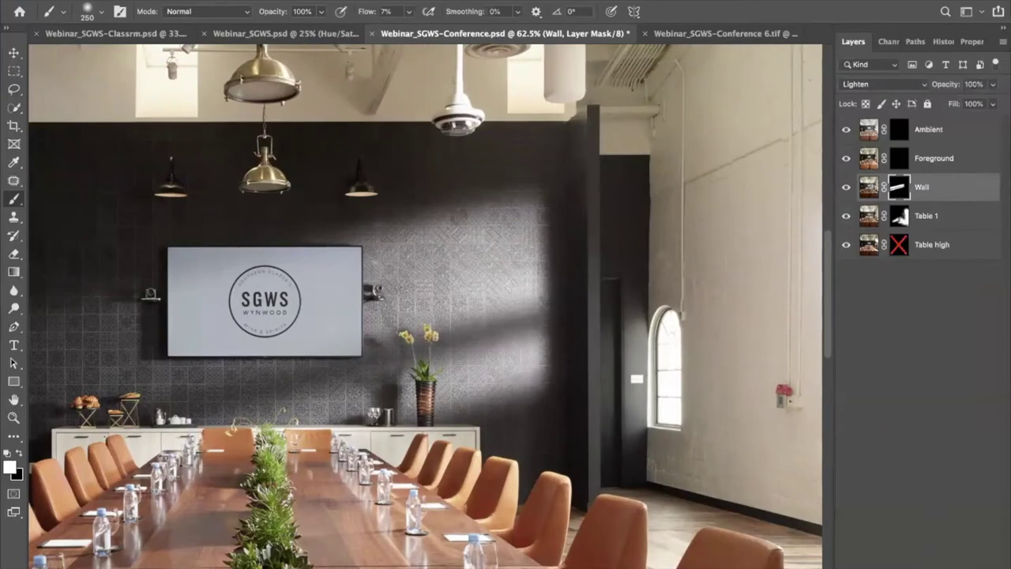
# Step: Add a Wall layer mask and tone down the bright patch right of the SGWS screen
pyautogui.hotkey('ctrl', 'g')
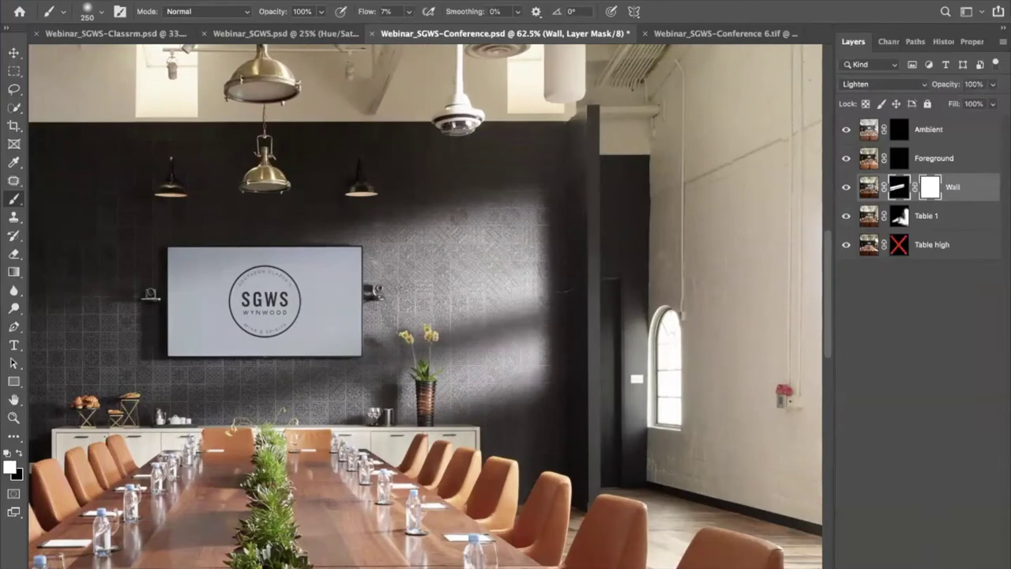
pyautogui.scroll(-5, 565, 280)
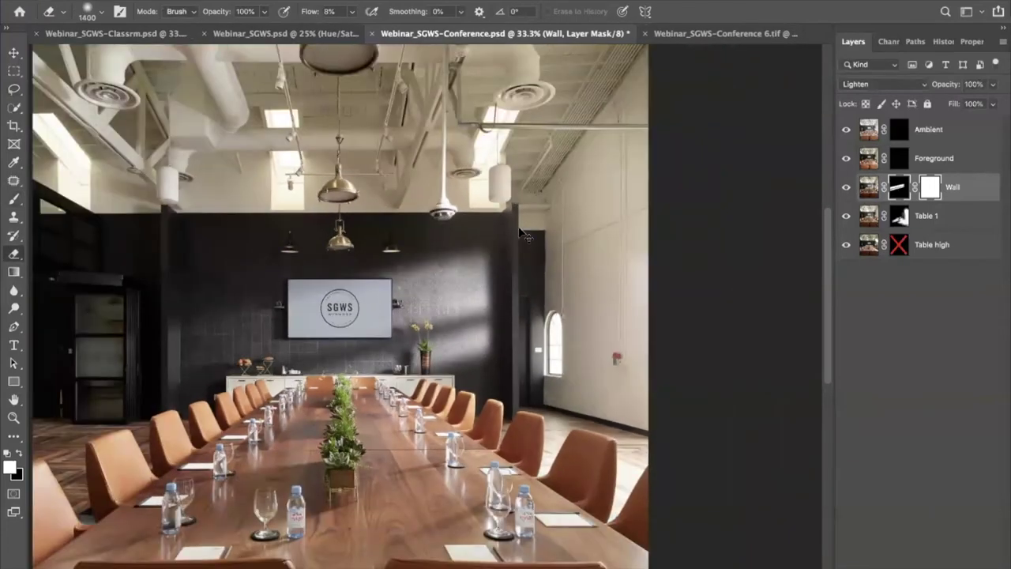
pyautogui.press('[')
pyautogui.press('[')
pyautogui.press('[')
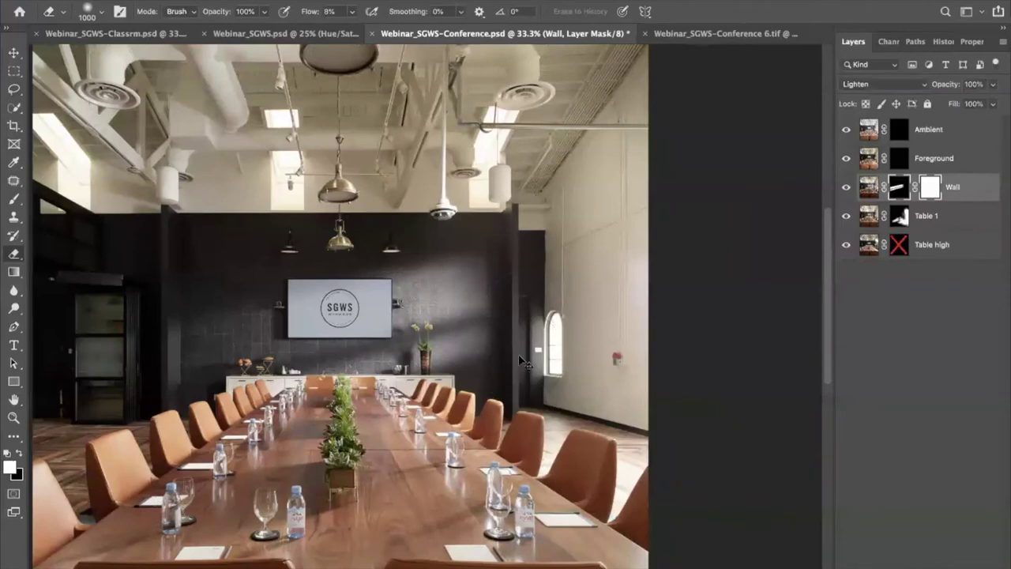
pyautogui.scroll(-2, 518, 354)
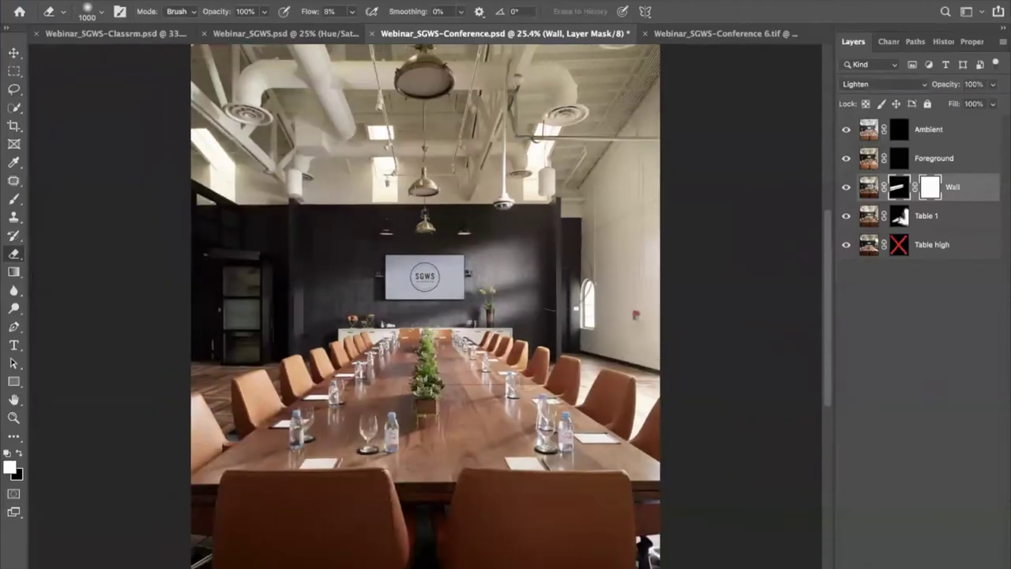
pyautogui.click(506, 276)
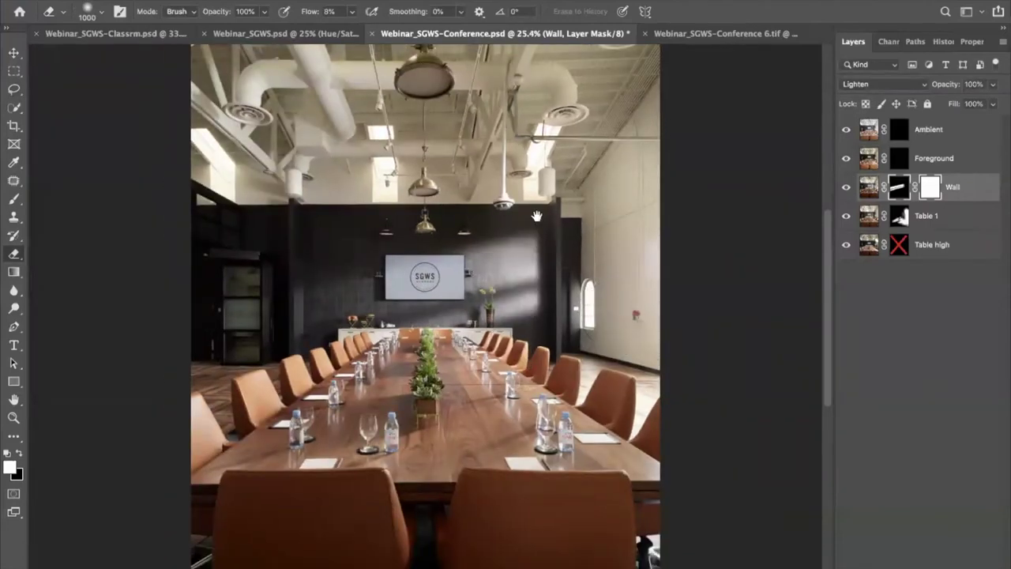
pyautogui.scroll(4, 569, 220)
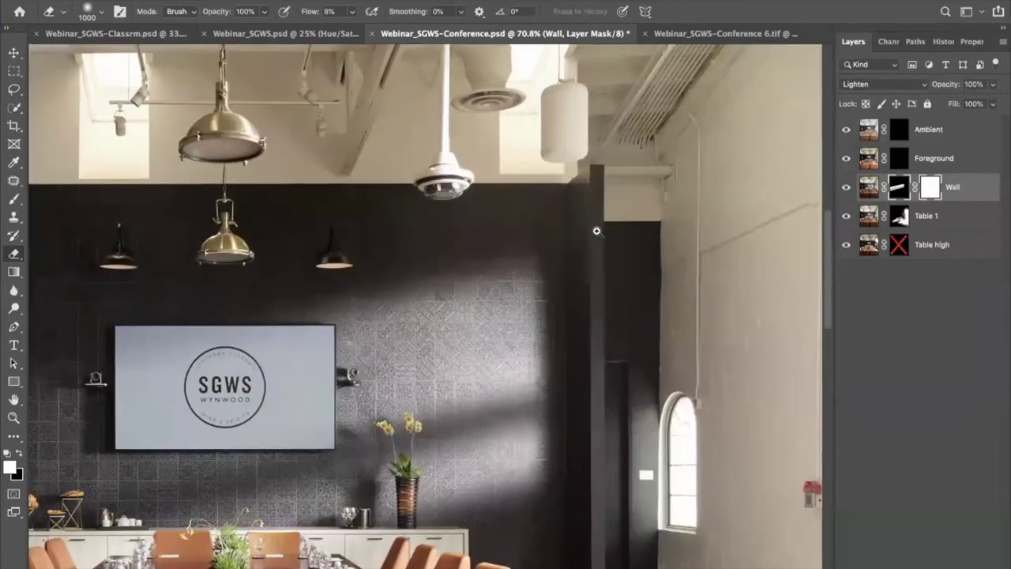
pyautogui.press('[')
pyautogui.press('[')
pyautogui.moveTo(506, 300); pyautogui.dragTo(506, 466)
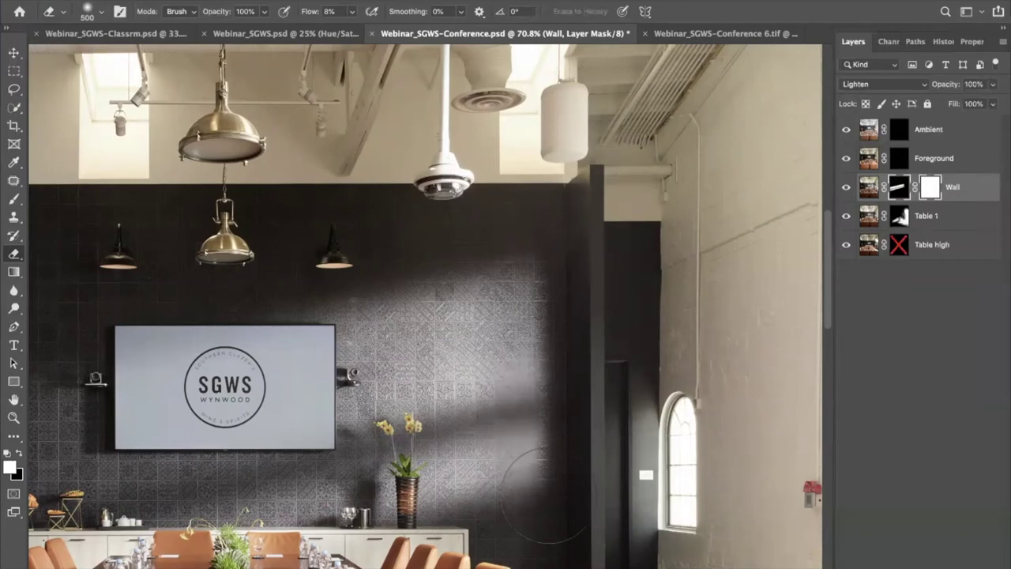
pyautogui.hotkey('ctrl', '0')
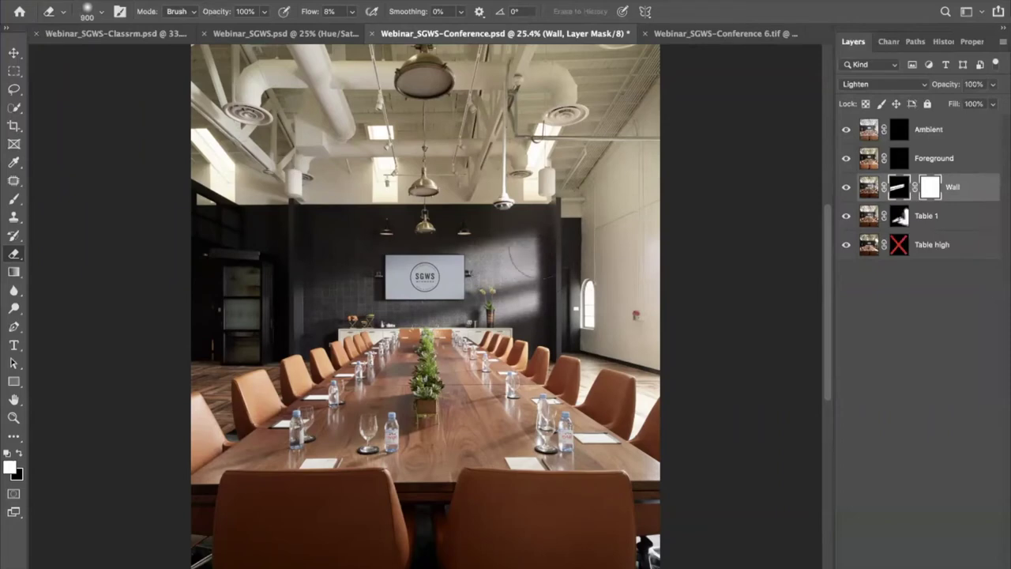
# Step: Compare the image with the Wall mask disabled and re-enabled, leaving it on
pyautogui.keyDown('shift'); pyautogui.click(898, 188); pyautogui.keyUp('shift')
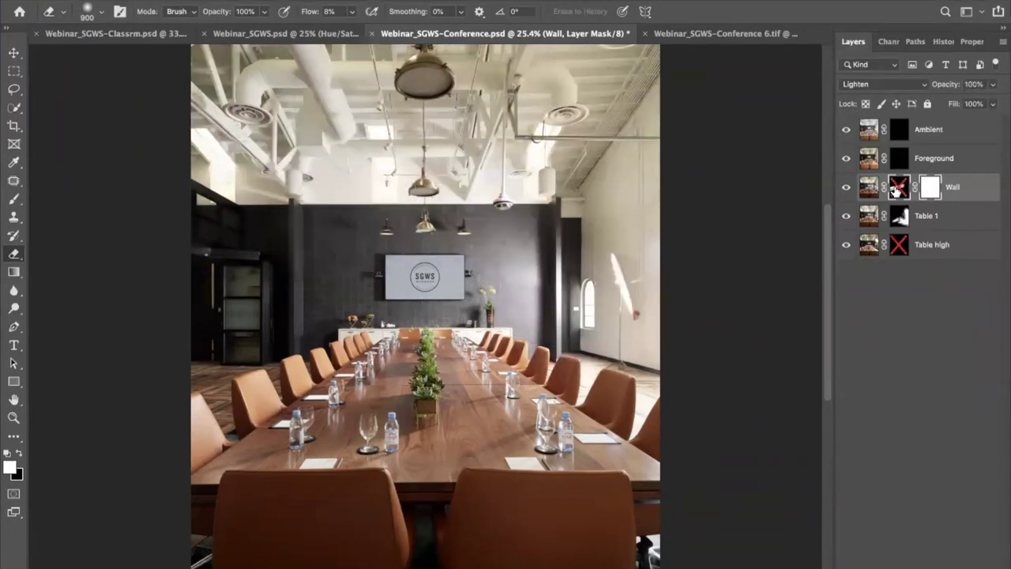
pyautogui.keyDown('shift'); pyautogui.click(897, 188); pyautogui.keyUp('shift')
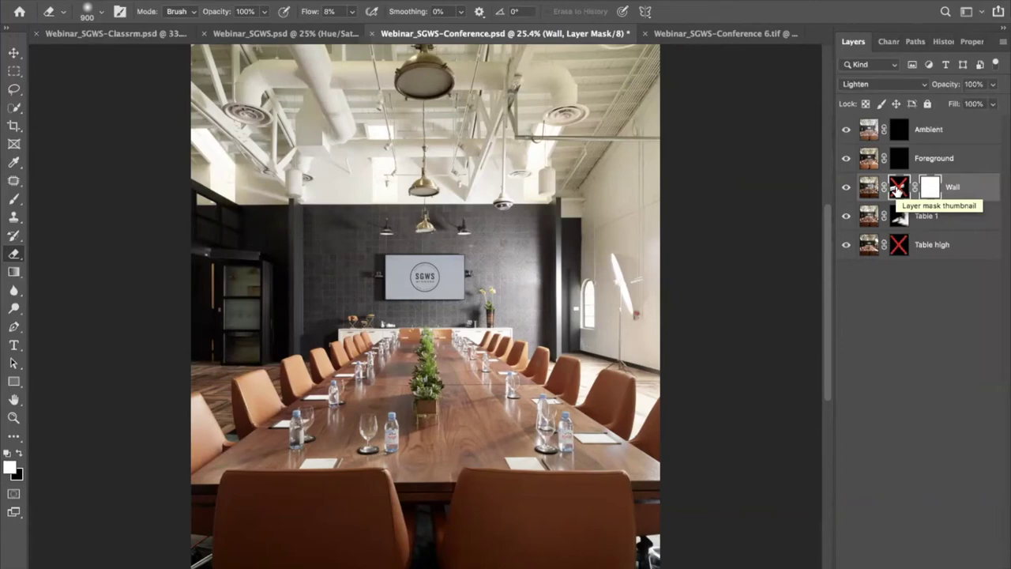
pyautogui.keyDown('shift'); pyautogui.click(897, 188); pyautogui.keyUp('shift')
pyautogui.keyDown('shift'); pyautogui.click(898, 189); pyautogui.keyUp('shift')
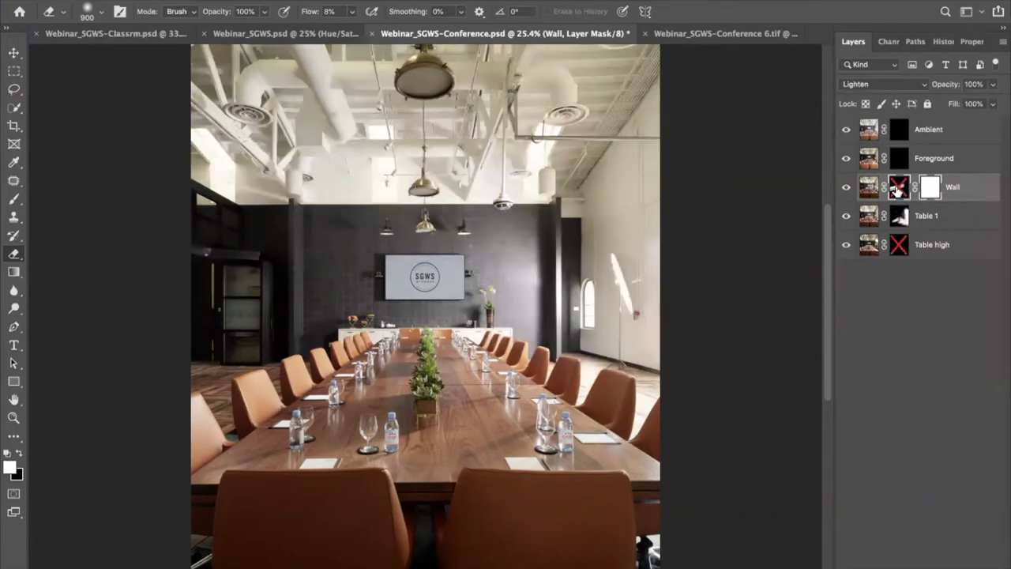
pyautogui.keyDown('shift'); pyautogui.click(898, 188); pyautogui.keyUp('shift')
pyautogui.keyDown('shift'); pyautogui.click(898, 188); pyautogui.keyUp('shift')
pyautogui.keyDown('shift'); pyautogui.click(899, 190); pyautogui.keyUp('shift')
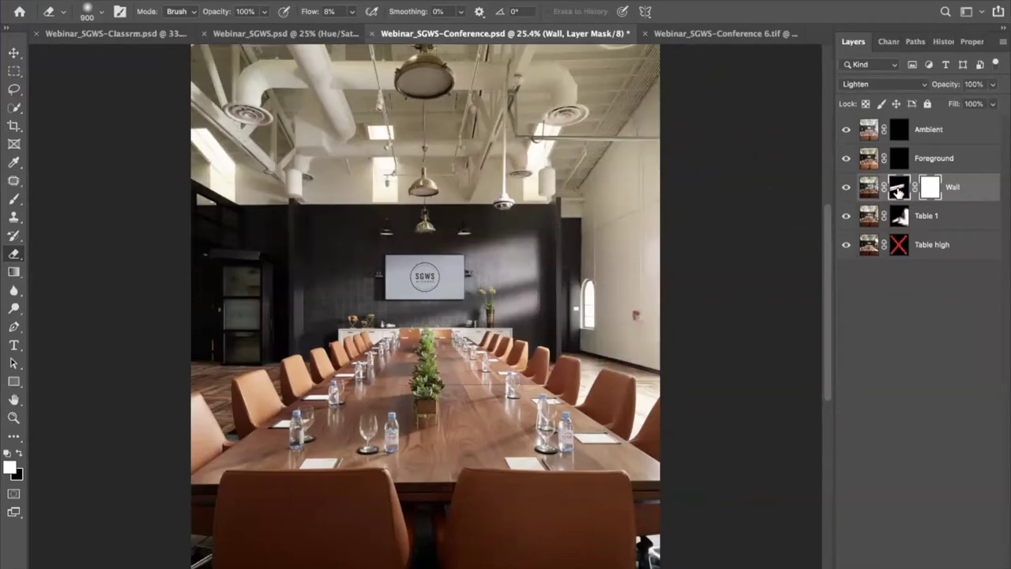
# Step: Refine the Wall mask with further soft brushing and erasing across the back wall
pyautogui.press('b')
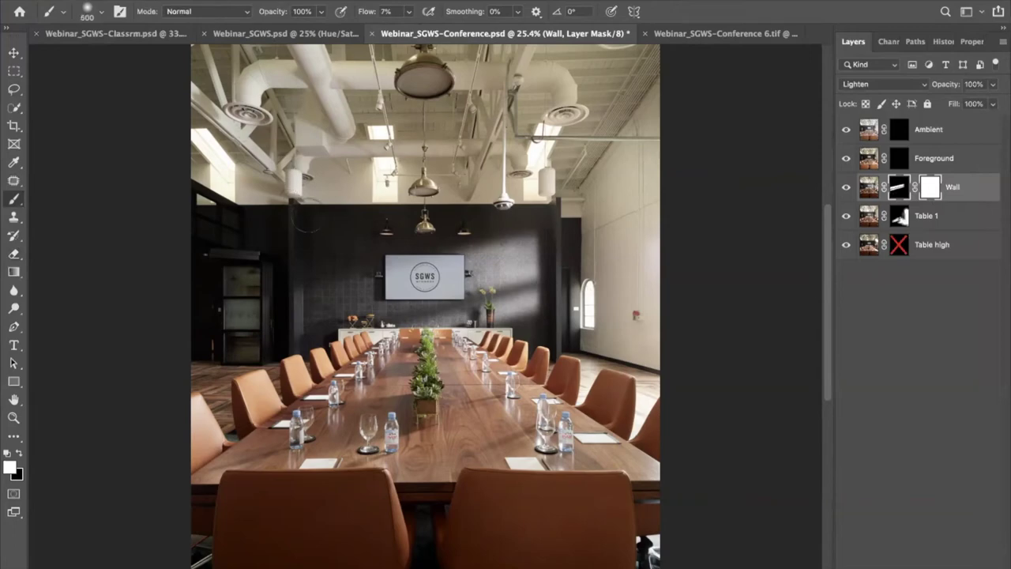
pyautogui.press(']')
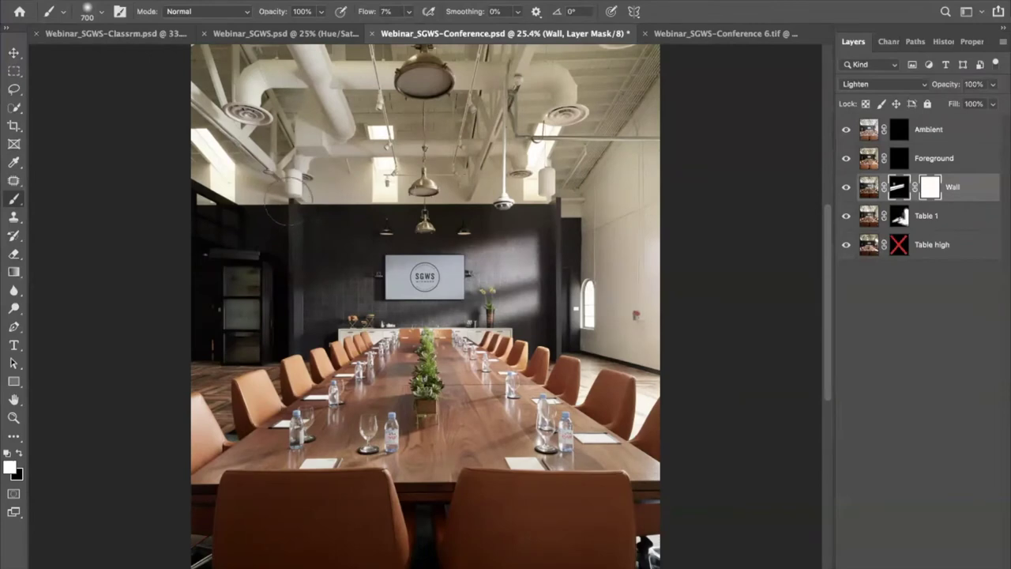
pyautogui.press('e')
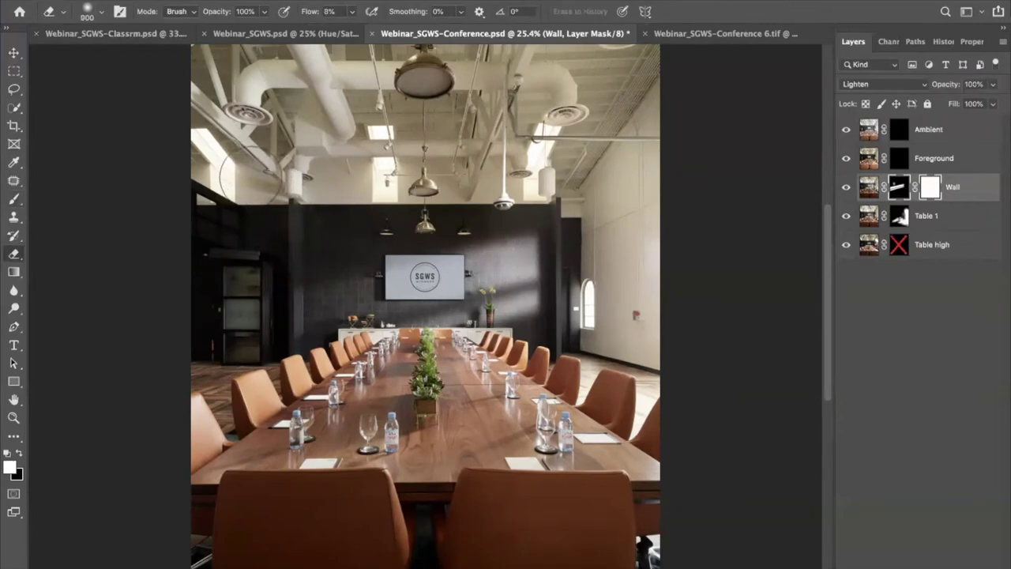
pyautogui.click(847, 216)
pyautogui.press('b')
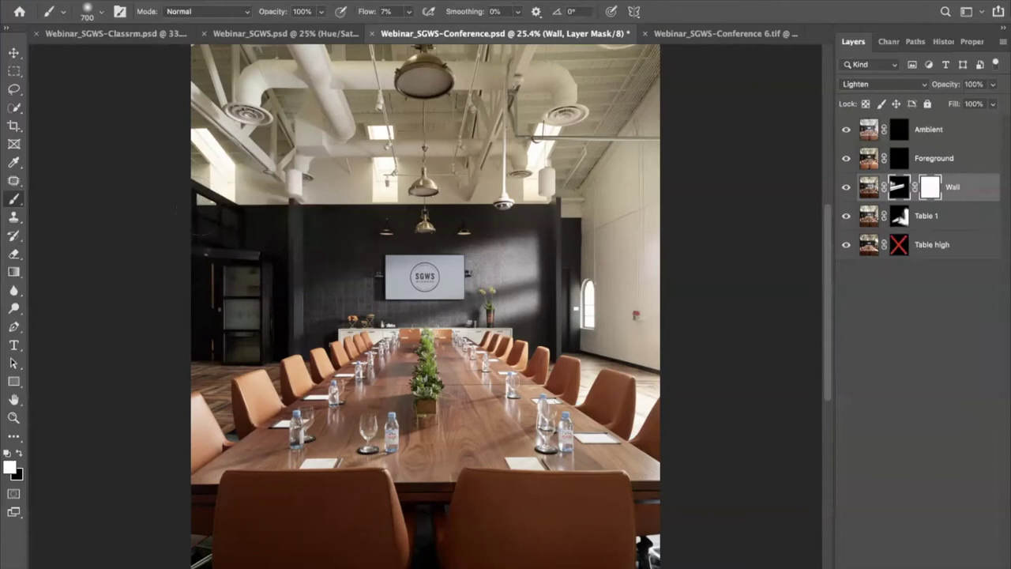
pyautogui.click(940, 164)
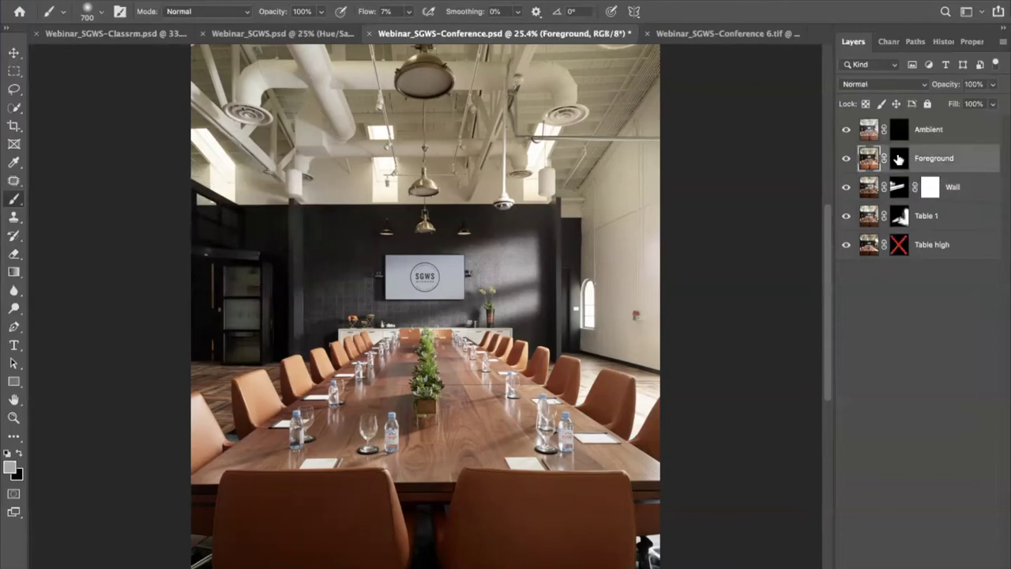
pyautogui.click(900, 160)
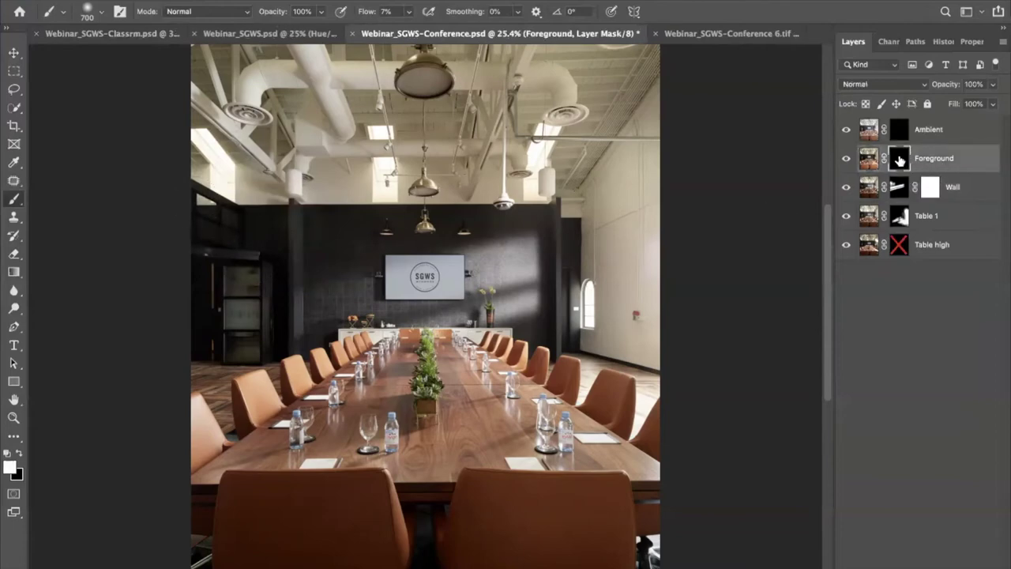
pyautogui.keyDown('shift'); pyautogui.click(901, 159); pyautogui.keyUp('shift')
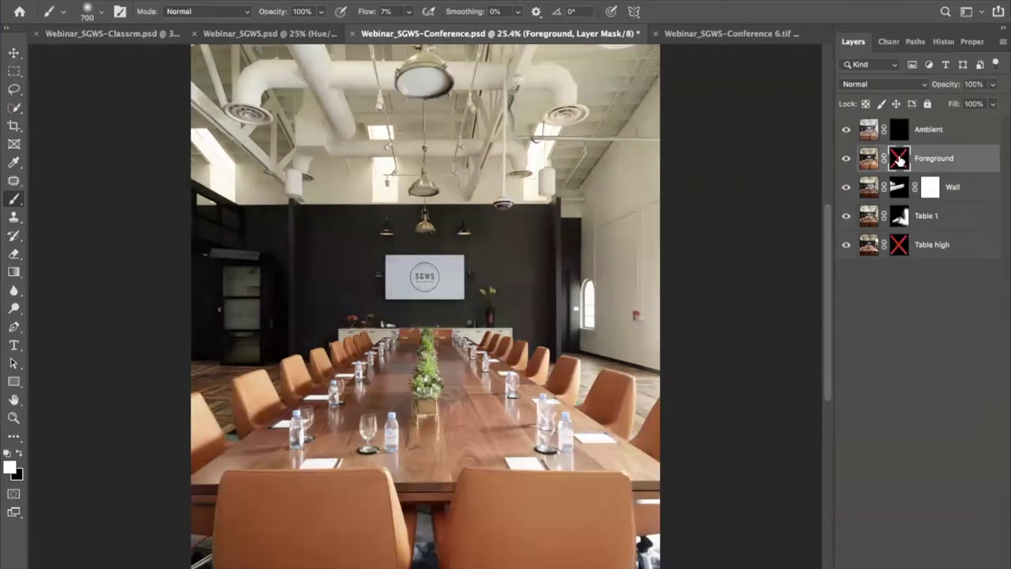
pyautogui.keyDown('shift'); pyautogui.click(901, 159); pyautogui.keyUp('shift')
pyautogui.keyDown('shift'); pyautogui.click(901, 160); pyautogui.keyUp('shift')
pyautogui.keyDown('shift'); pyautogui.click(903, 162); pyautogui.keyUp('shift')
pyautogui.keyDown('shift'); pyautogui.click(903, 162); pyautogui.keyUp('shift')
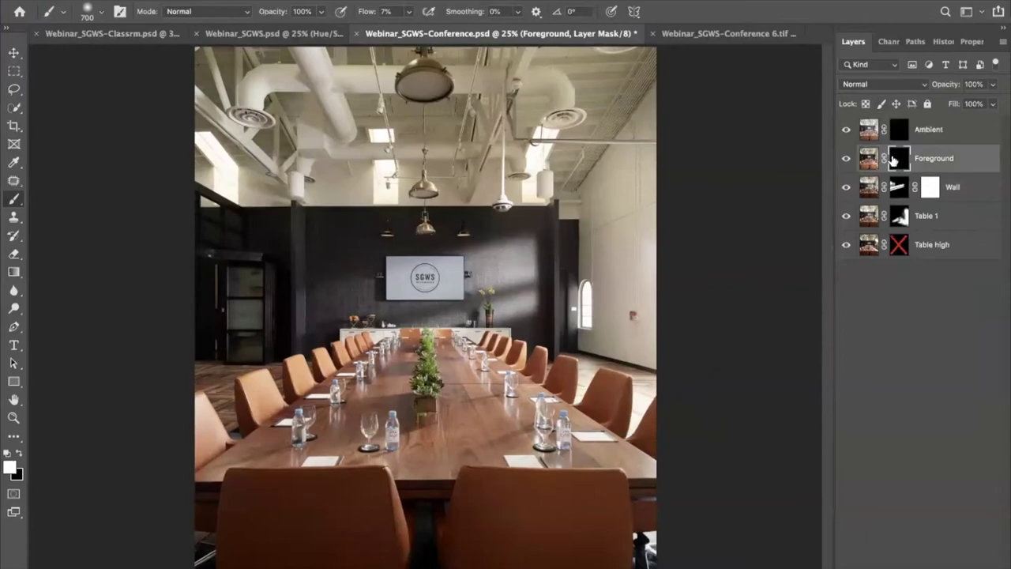
pyautogui.keyDown('shift'); pyautogui.click(899, 161); pyautogui.keyUp('shift')
pyautogui.keyDown('shift'); pyautogui.click(900, 161); pyautogui.keyUp('shift')
pyautogui.hotkey('ctrl', '-')
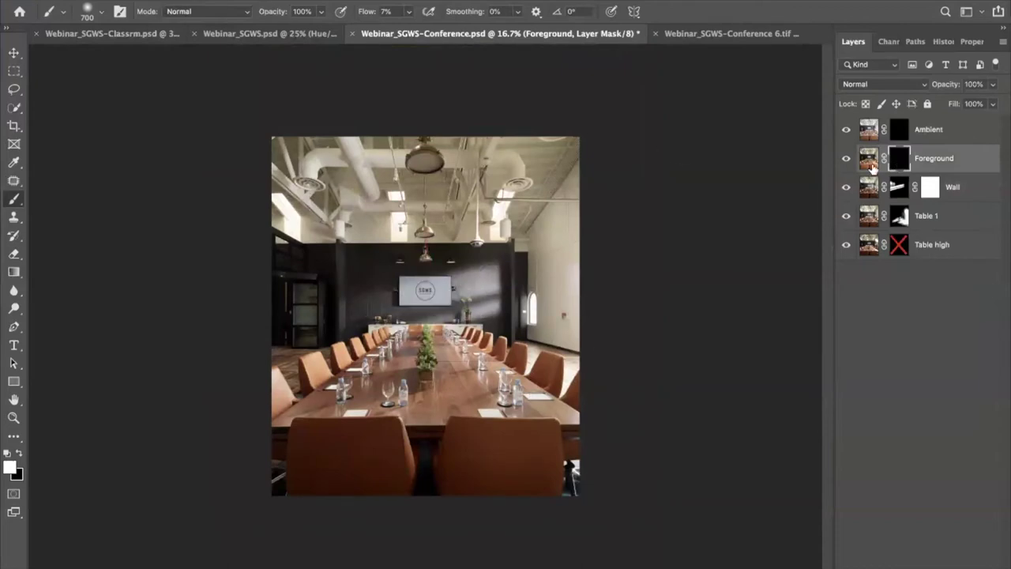
pyautogui.press('l')
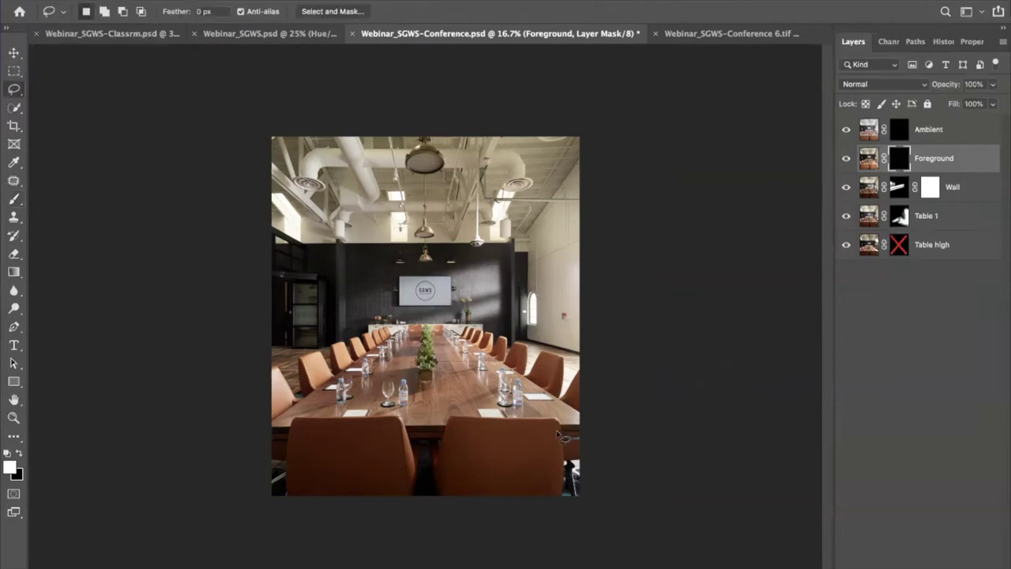
# Step: Outline the lower diagonal band with the Polygonal Lasso and fill it white on the Foreground mask
pyautogui.click(603, 417)
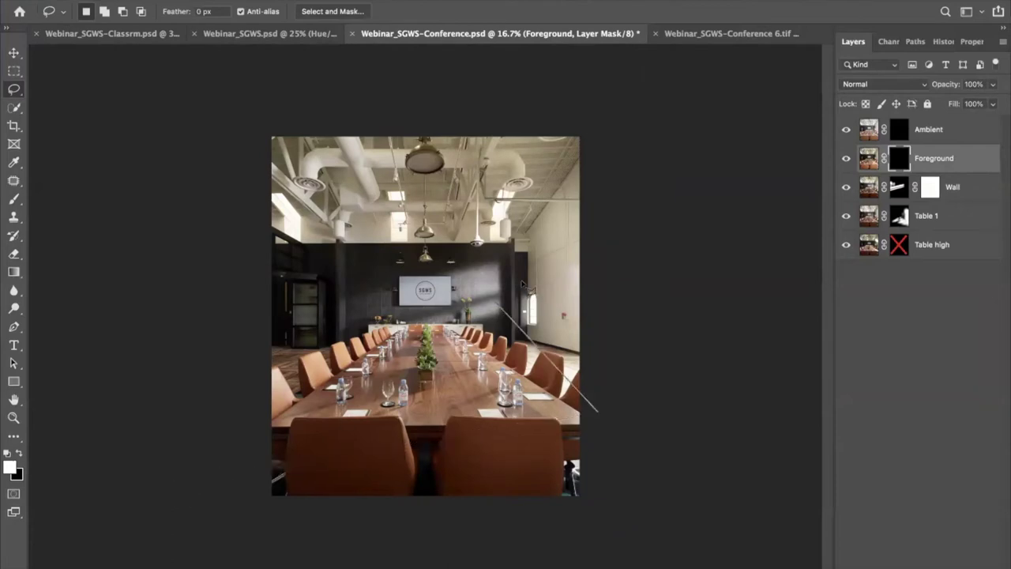
pyautogui.press('Escape')
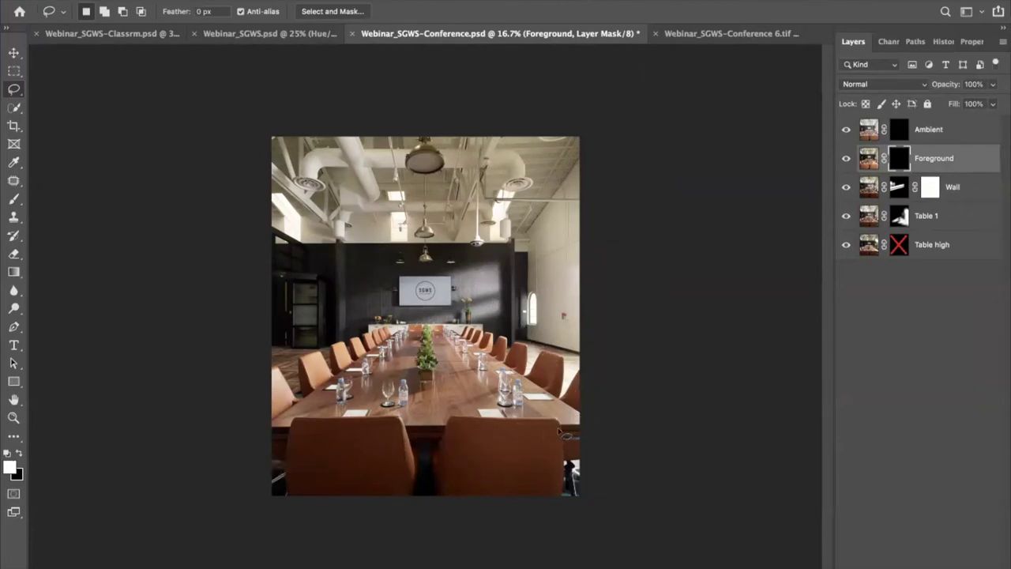
pyautogui.click(608, 393)
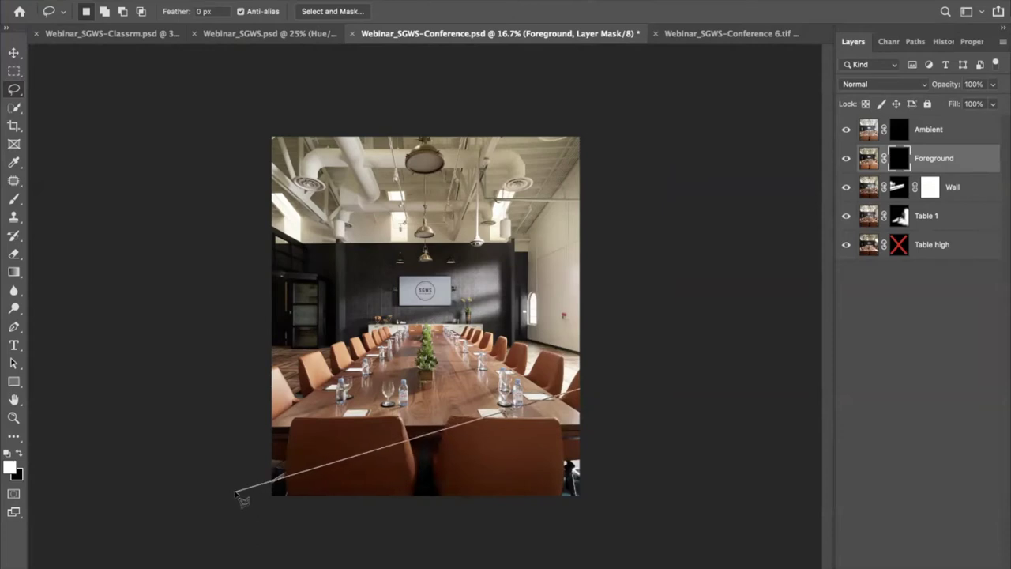
pyautogui.click(237, 493)
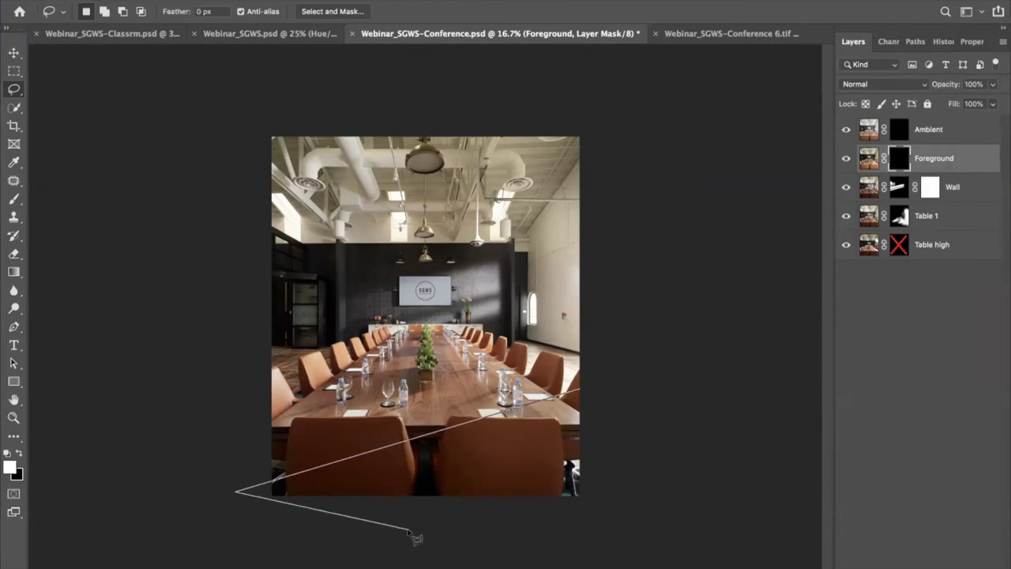
pyautogui.click(403, 517)
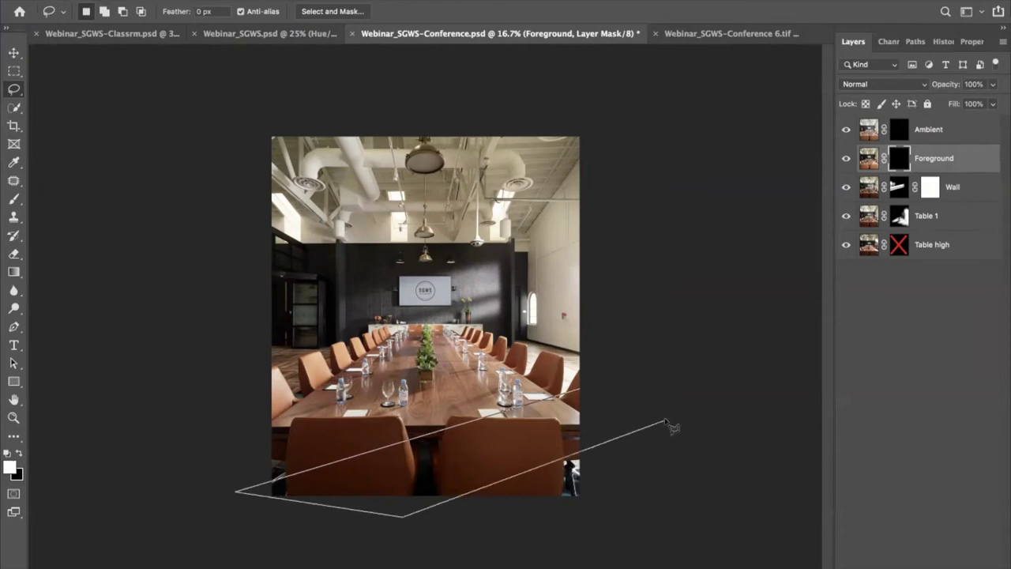
pyautogui.doubleClick(671, 427)
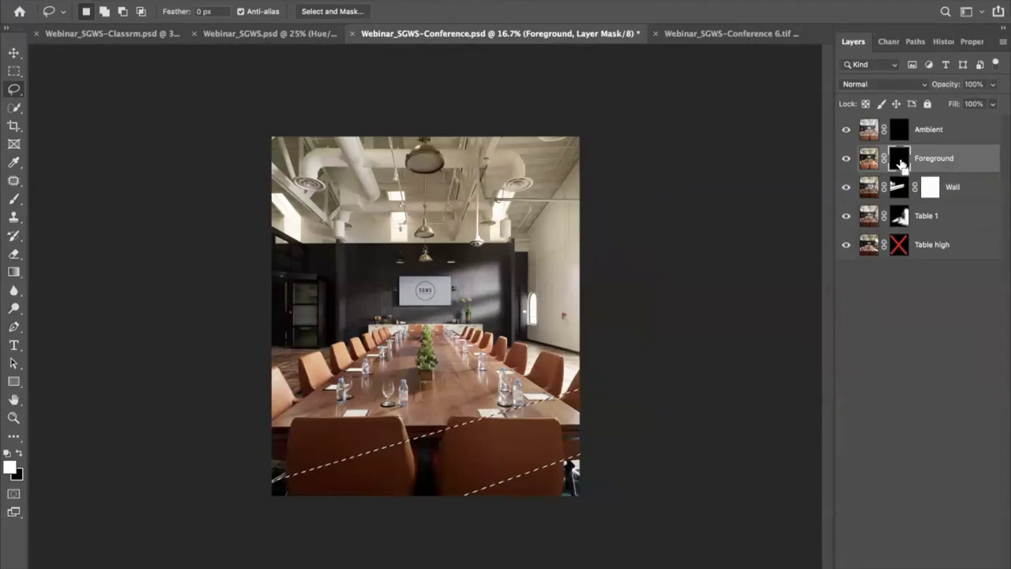
pyautogui.hotkey('alt', 'BackSpace')
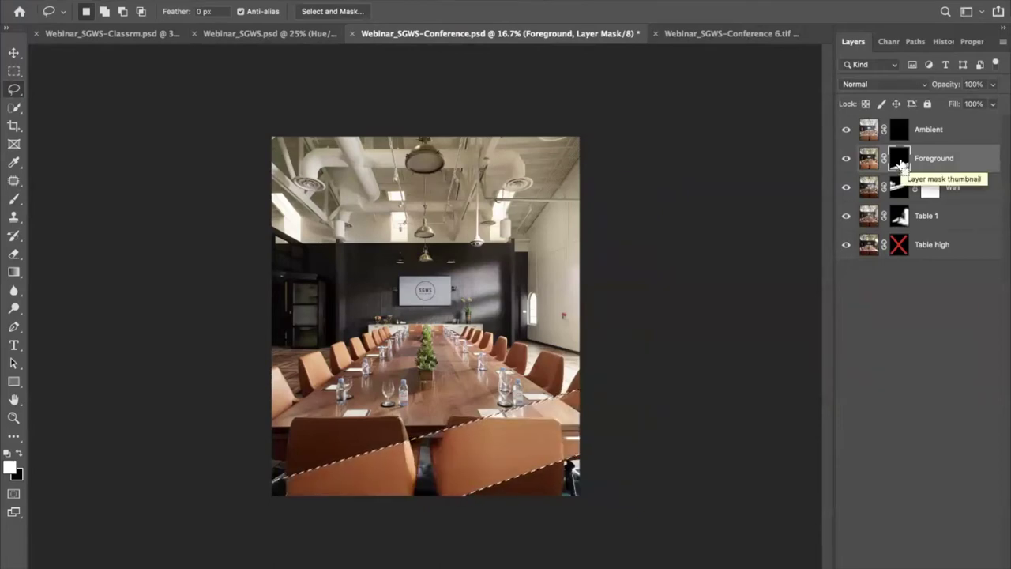
pyautogui.press('super+d')
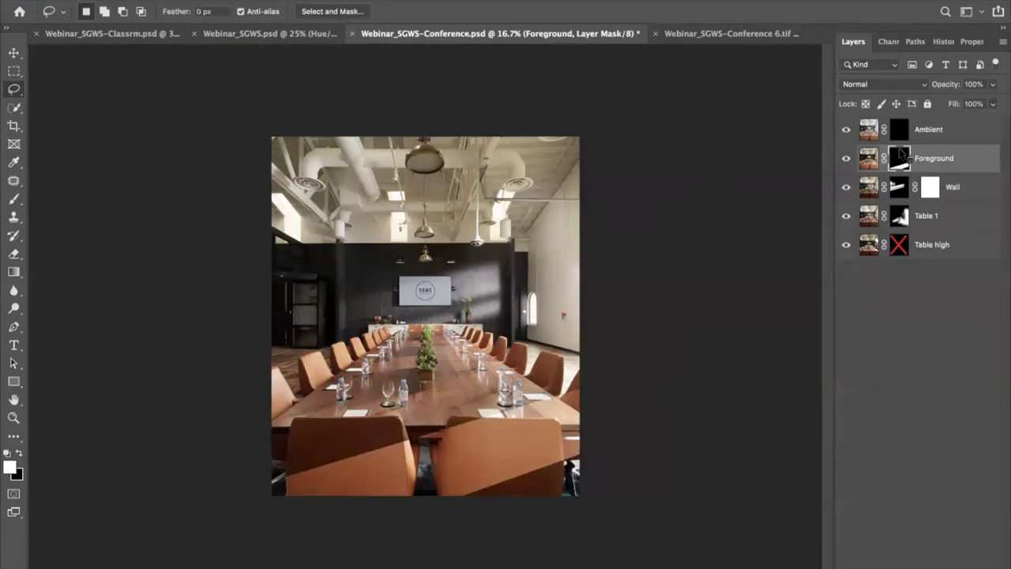
pyautogui.hotkey('ctrl', 'alt', 'f')
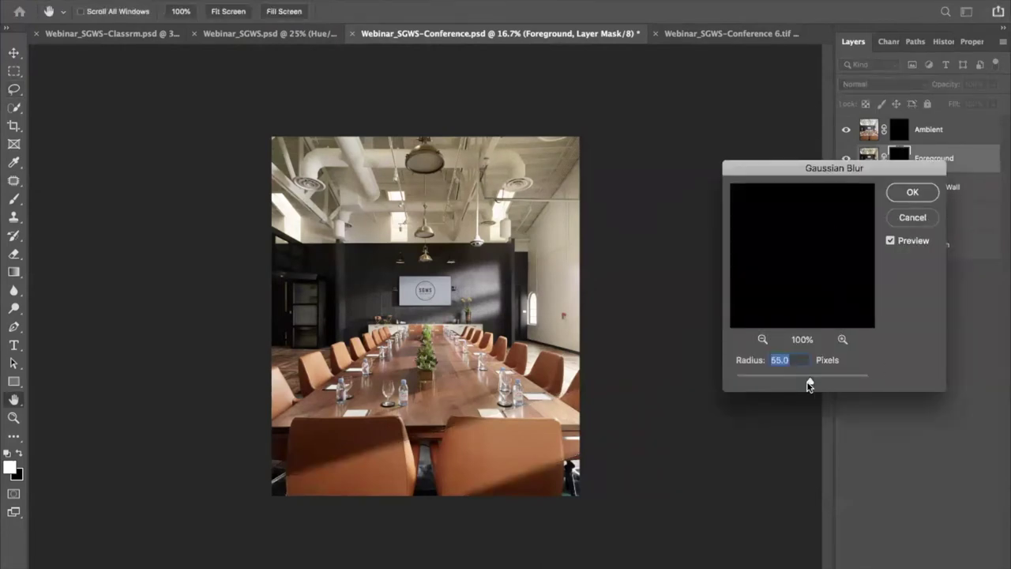
# Step: Set the Foreground mask's Gaussian Blur radius, peaking at 194.2 then settling near 156 px
pyautogui.moveTo(812, 383); pyautogui.dragTo(825, 384)
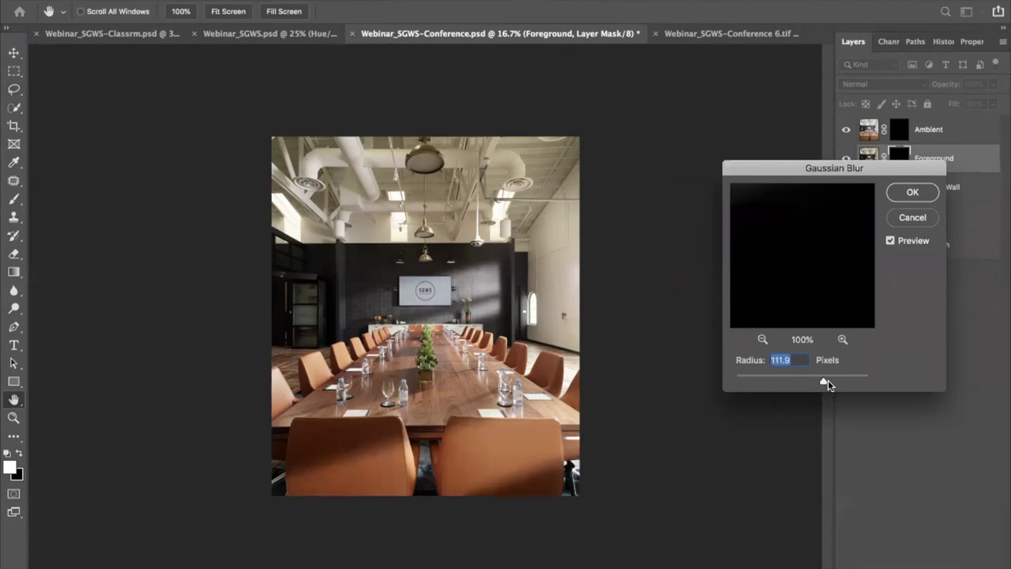
pyautogui.moveTo(825, 385); pyautogui.dragTo(830, 384)
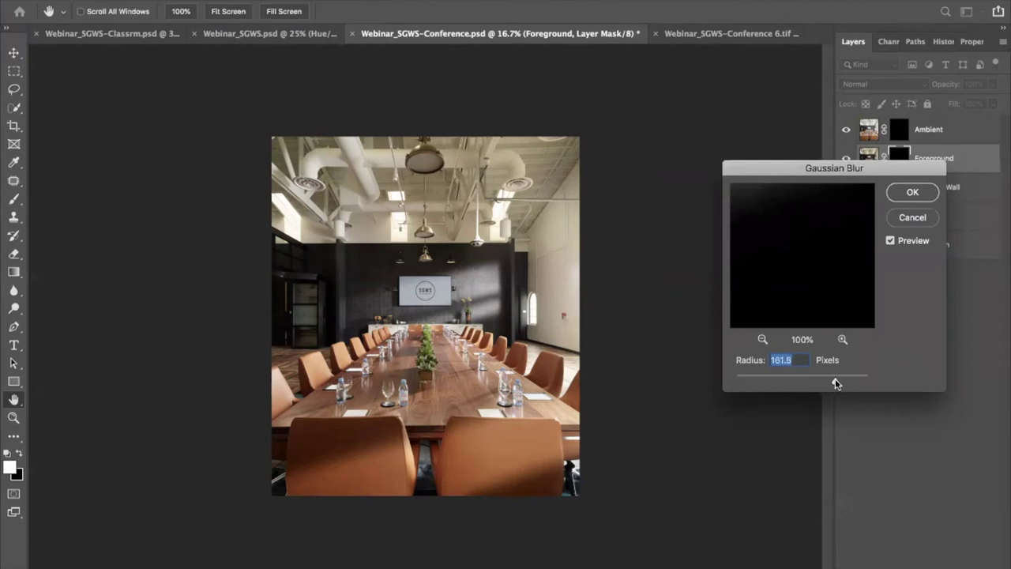
pyautogui.moveTo(830, 384); pyautogui.dragTo(836, 384)
pyautogui.moveTo(835, 383); pyautogui.dragTo(844, 382)
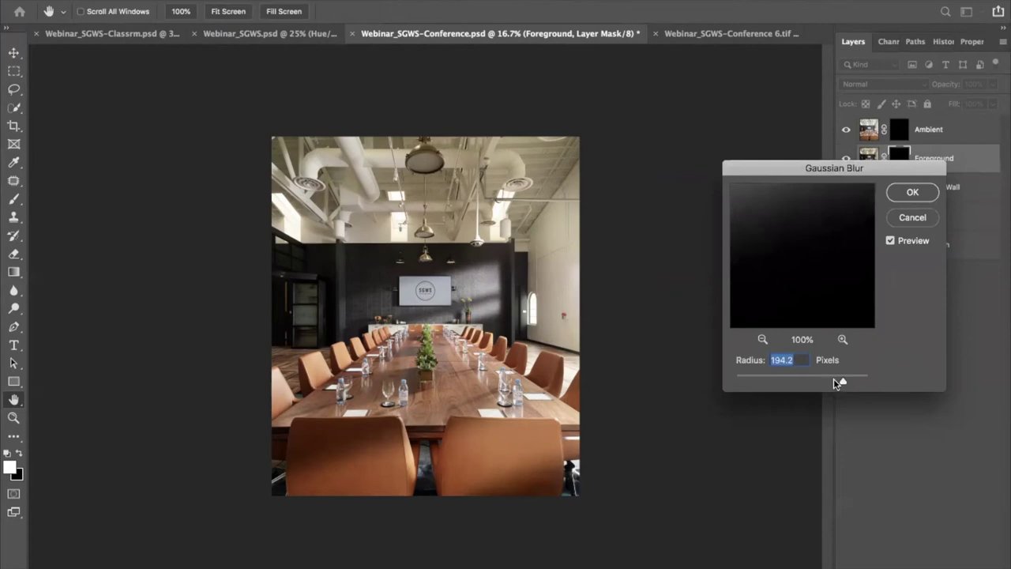
pyautogui.moveTo(842, 382); pyautogui.dragTo(835, 382)
# Step: Apply the blur and refine the Foreground mask with a large soft eraser and brush
pyautogui.press('Return')
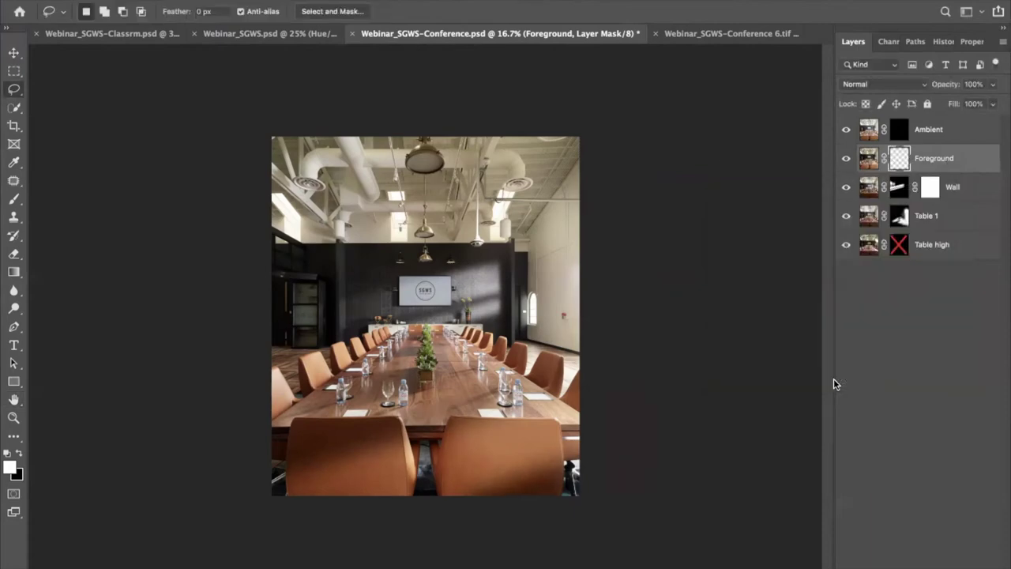
pyautogui.hotkey('ctrl', '+')
pyautogui.hotkey('ctrl', '-')
pyautogui.press('e')
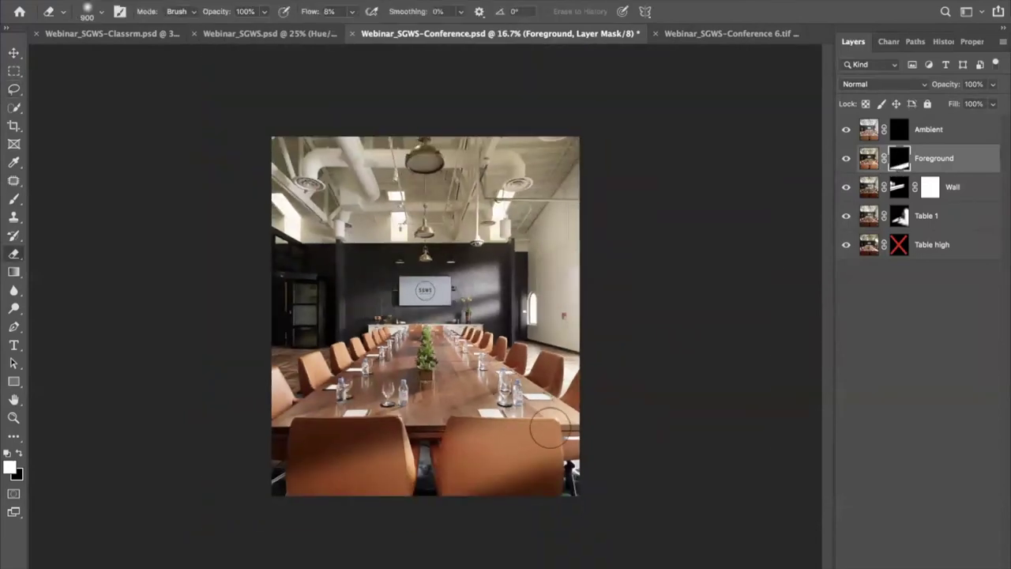
pyautogui.press(']')
pyautogui.press(']')
pyautogui.press(']')
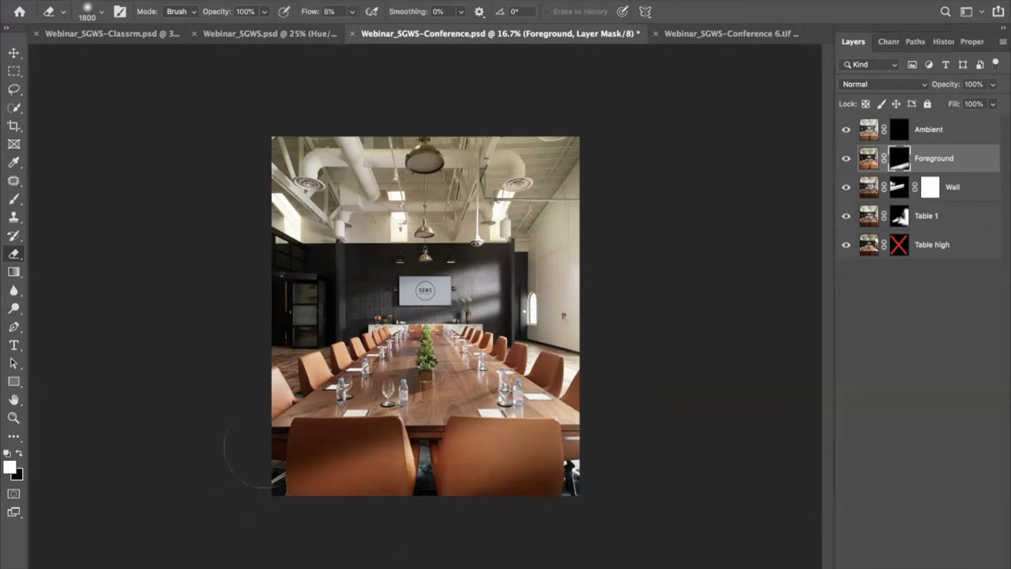
pyautogui.press('b')
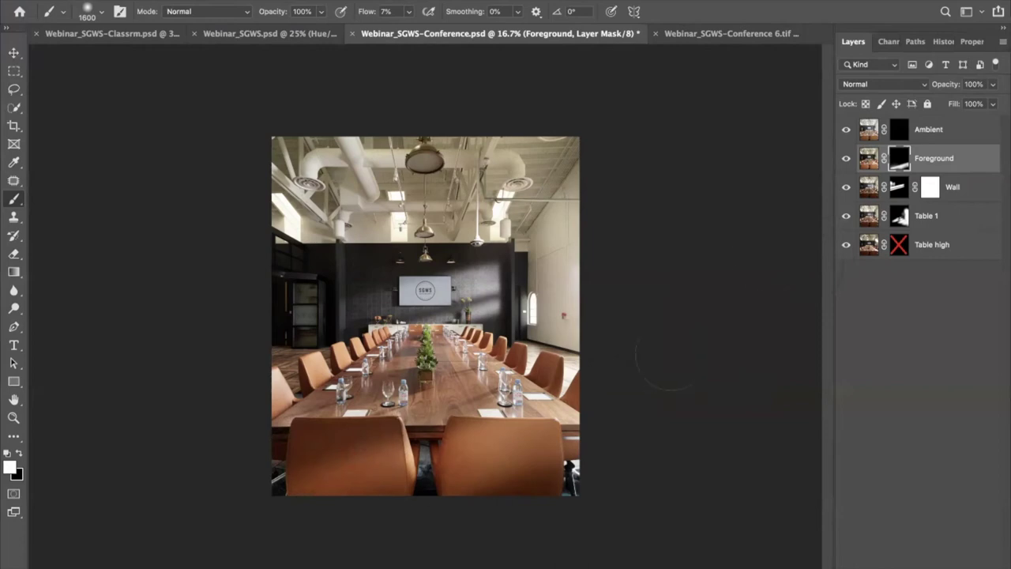
# Step: Toggle the Foreground layer to compare, erase further, and set white as the painting colour
pyautogui.click(846, 158)
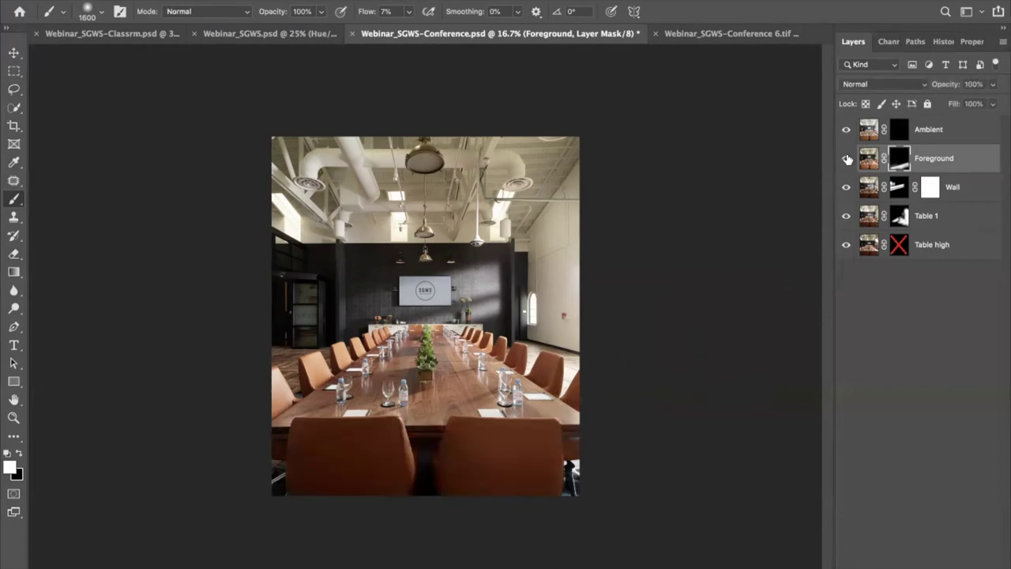
pyautogui.click(846, 158)
pyautogui.click(846, 158)
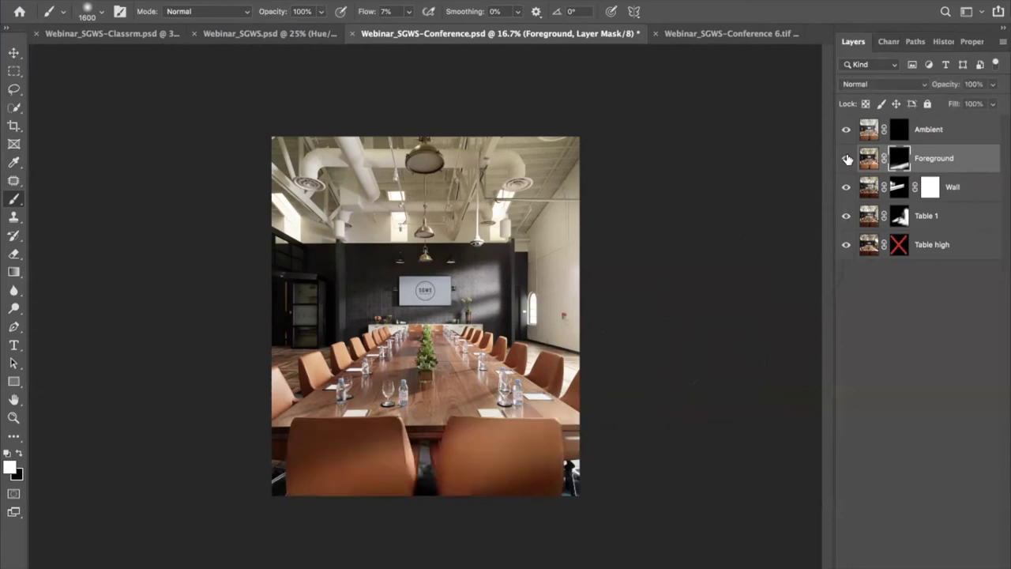
pyautogui.press('e')
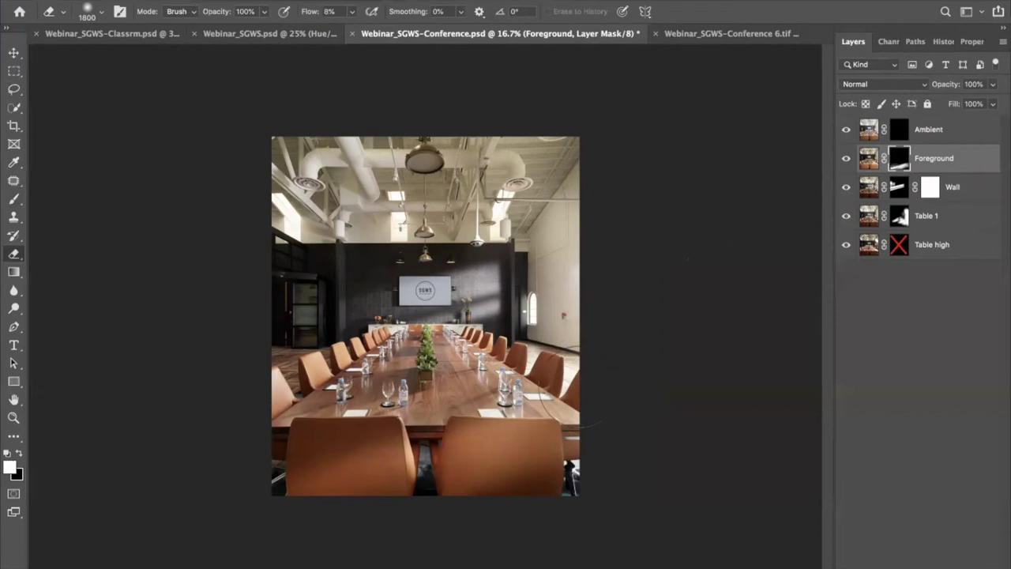
pyautogui.scroll(3, 586, 393)
pyautogui.scroll(-2, 586, 393)
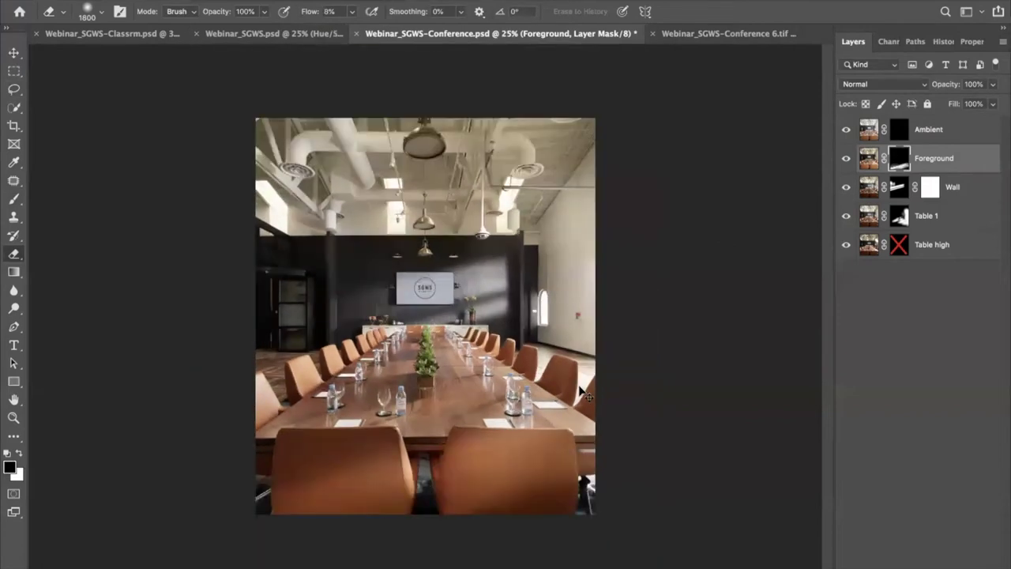
pyautogui.scroll(-1, 586, 394)
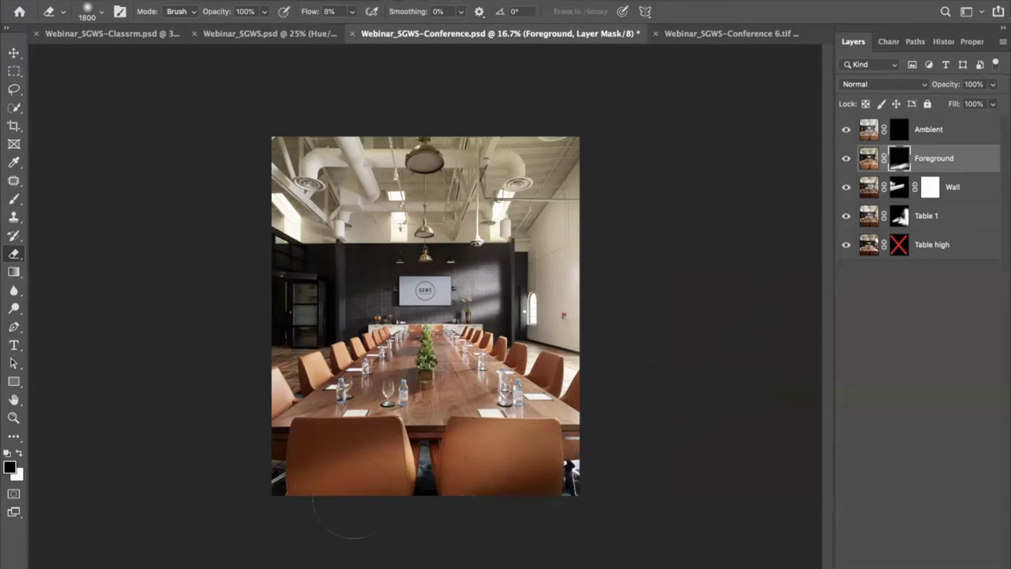
pyautogui.click(6, 457)
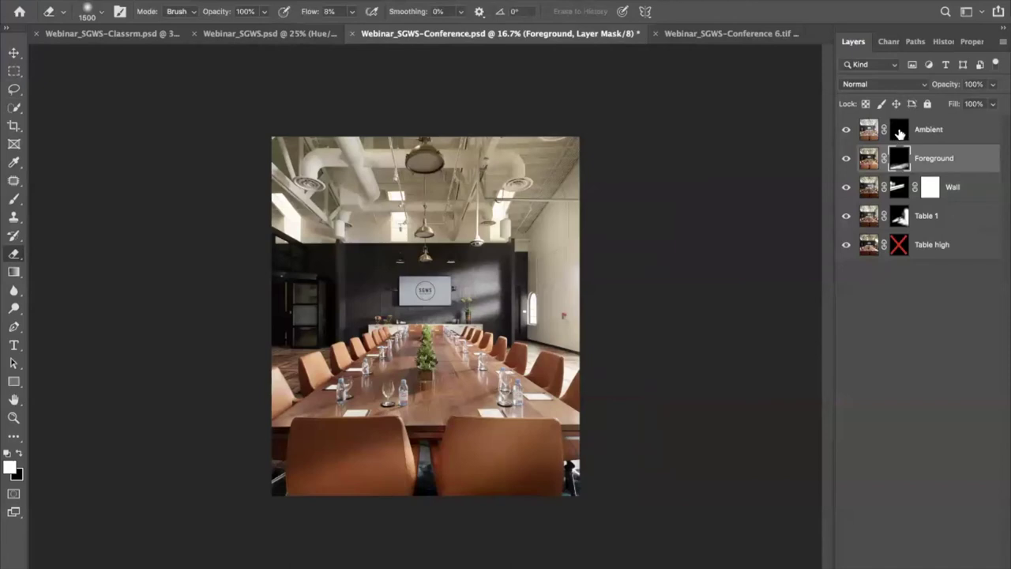
# Step: Target the Ambient layer mask and compare the room with it disabled, then re-enabled
pyautogui.click(900, 135)
pyautogui.click(869, 130)
pyautogui.click(901, 130)
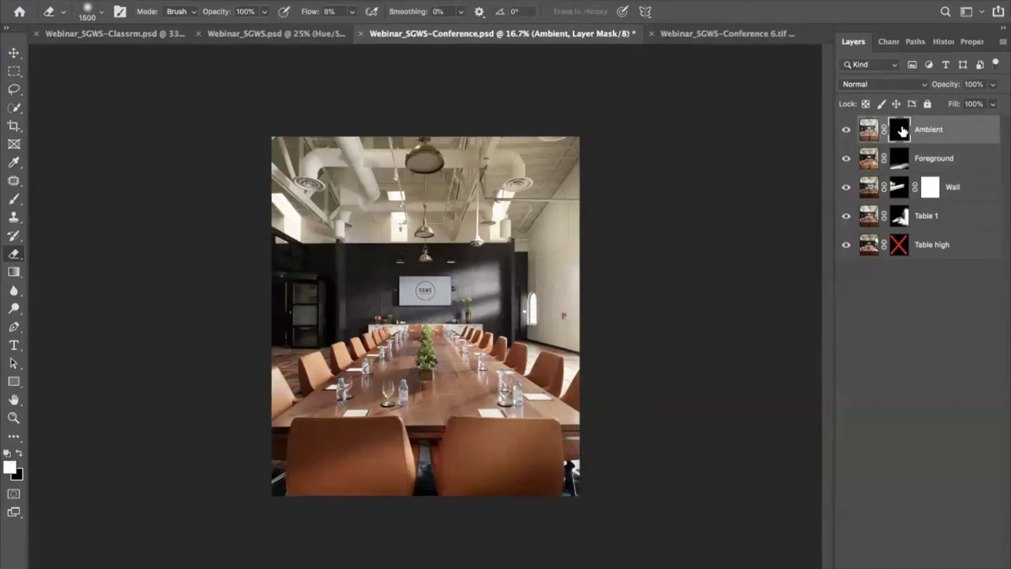
pyautogui.keyDown('shift'); pyautogui.click(902, 130); pyautogui.keyUp('shift')
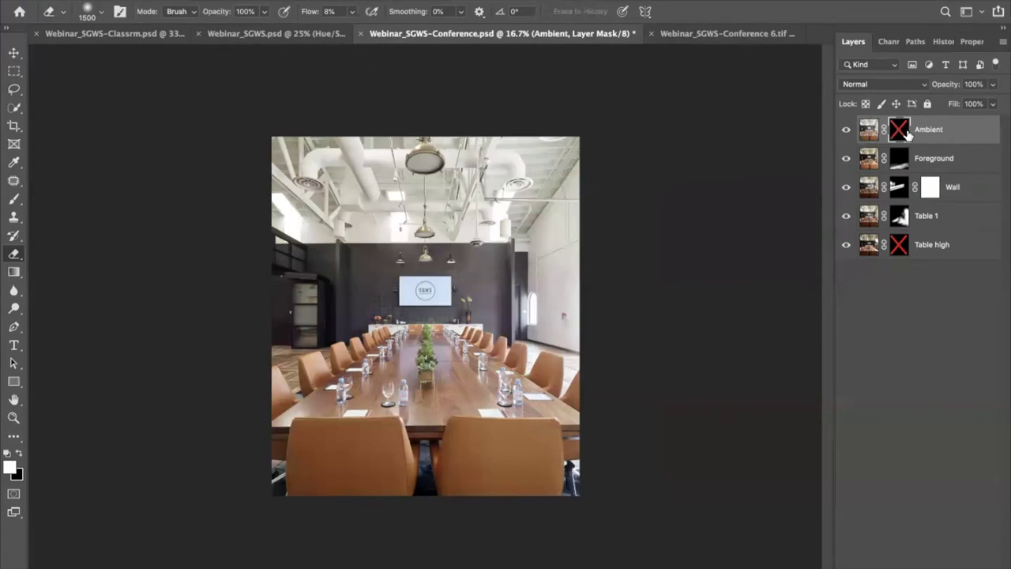
pyautogui.hotkey('ctrl', '+')
pyautogui.hotkey('ctrl', '+')
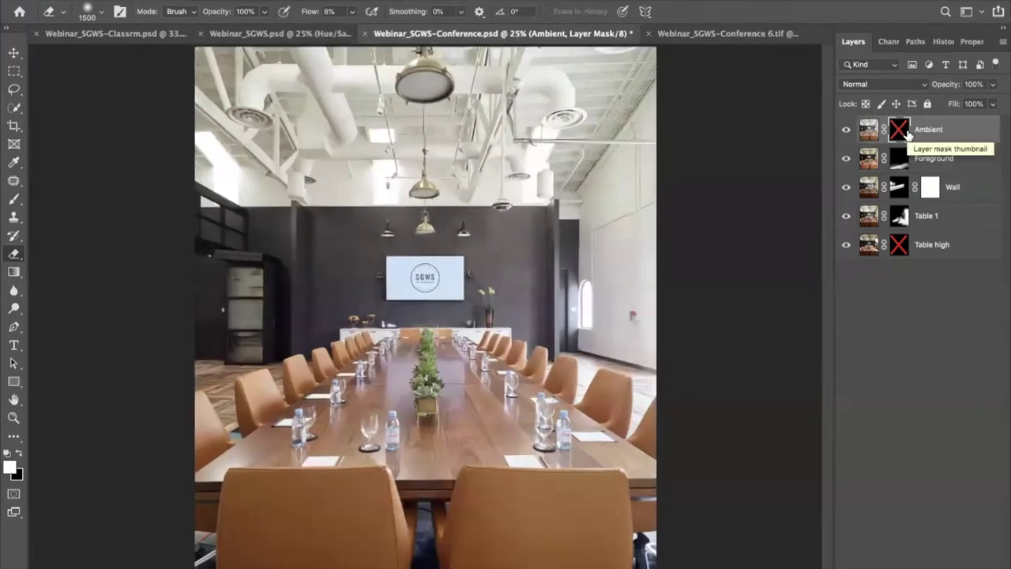
pyautogui.keyDown('shift'); pyautogui.click(900, 130); pyautogui.keyUp('shift')
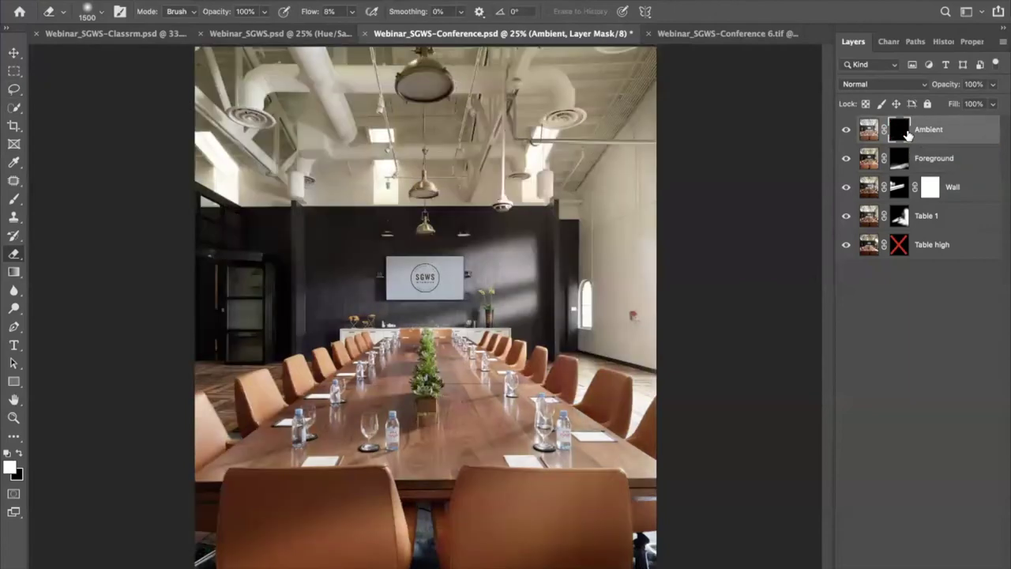
# Step: Brush soft white over the ceiling on the Ambient mask, resizing the brush as needed
pyautogui.hotkey('ctrl', '-')
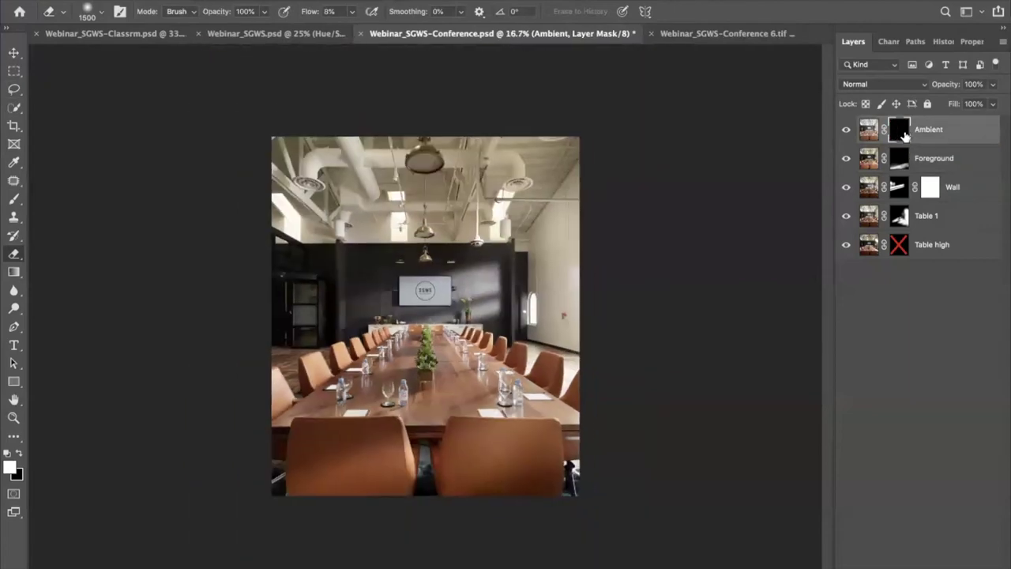
pyautogui.press('b')
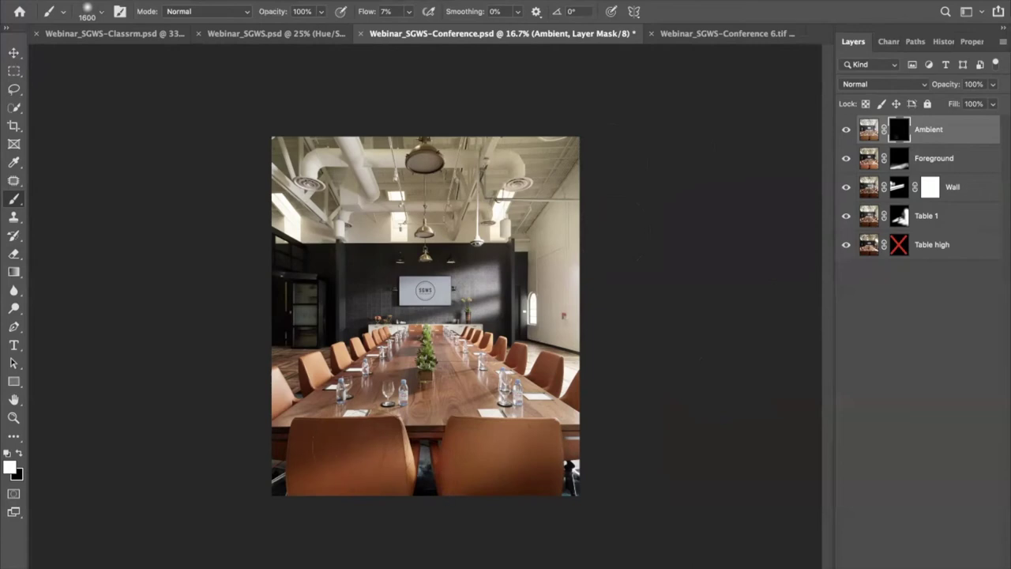
pyautogui.press(']')
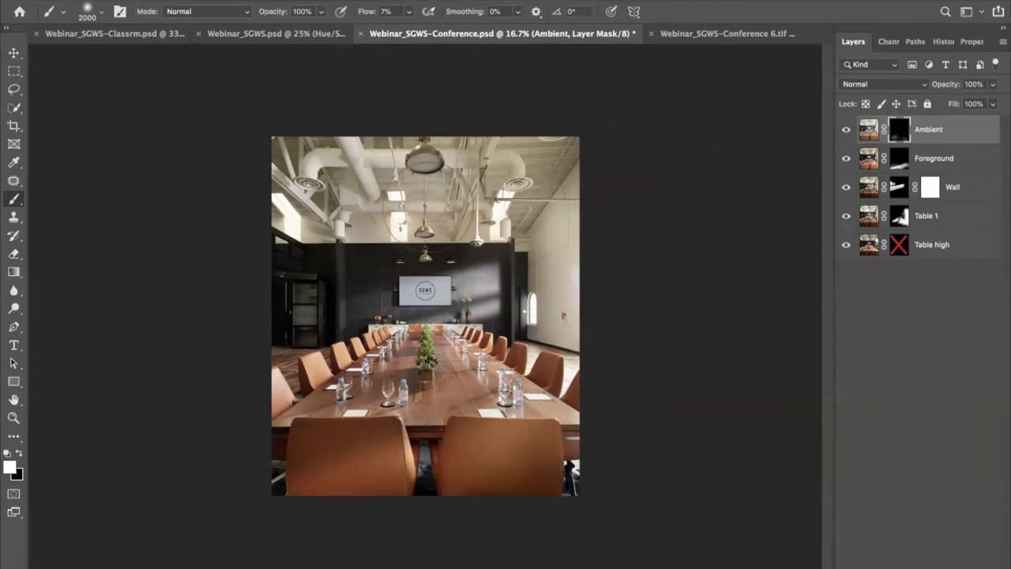
pyautogui.moveTo(442, 190); pyautogui.dragTo(430, 201)
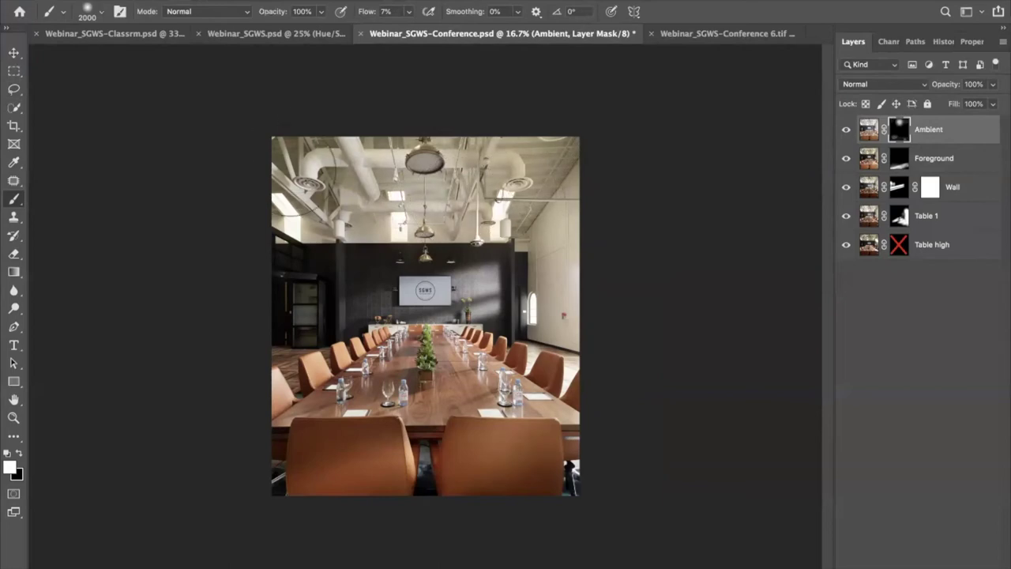
pyautogui.scroll(5, 348, 288)
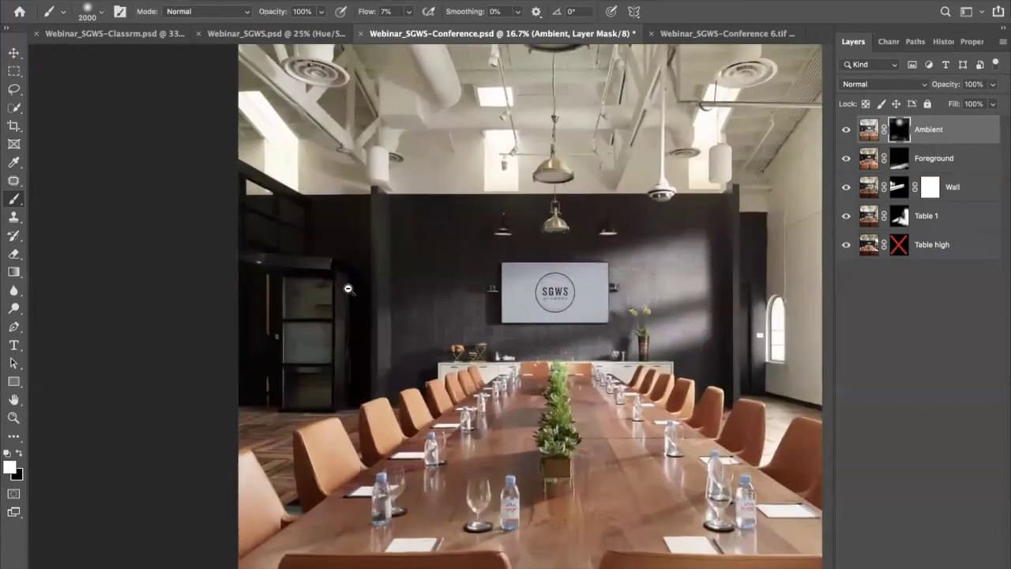
pyautogui.press('[')
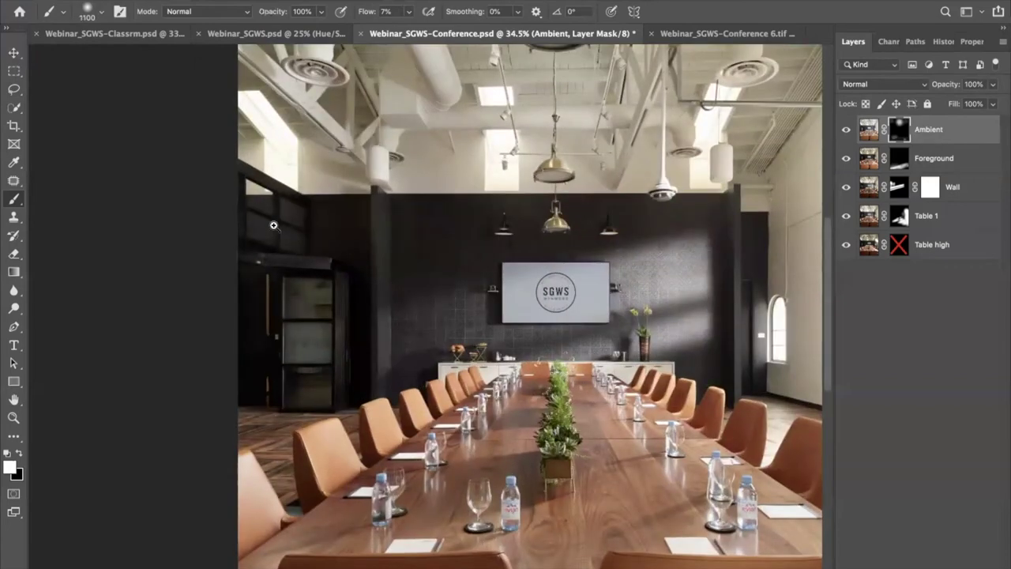
pyautogui.press('[')
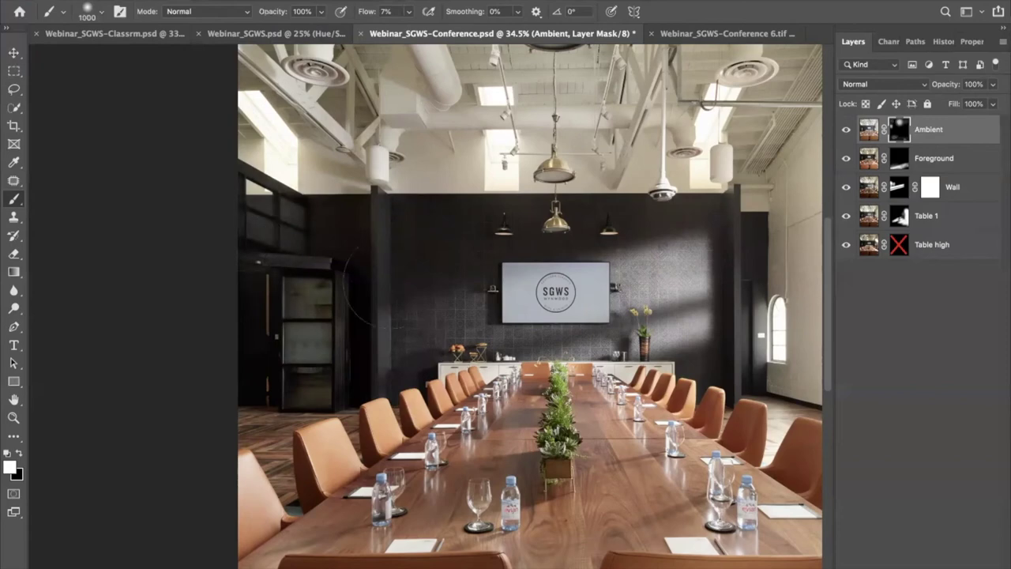
pyautogui.press('[')
pyautogui.press('[')
pyautogui.press('[')
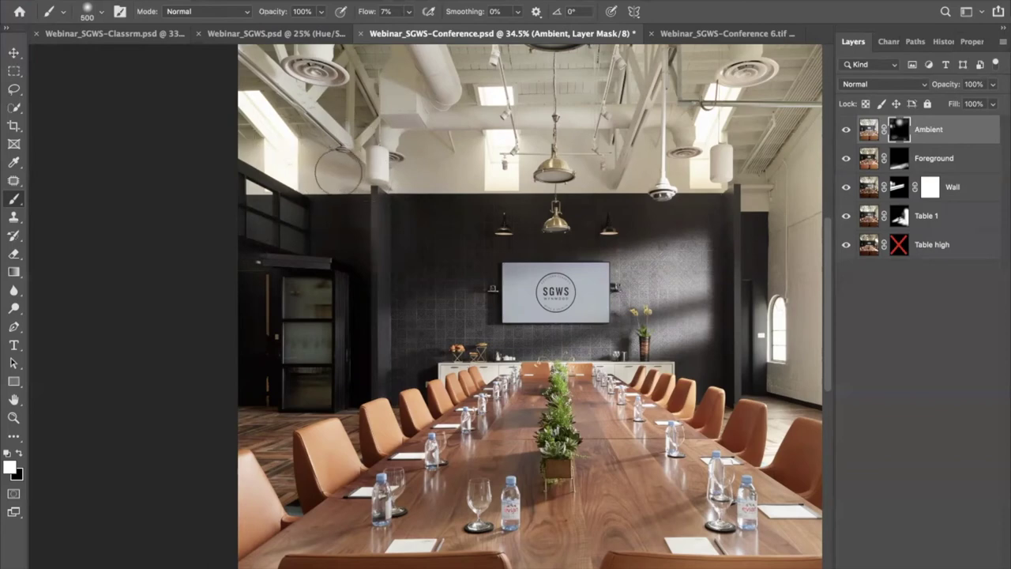
pyautogui.hotkey('ctrl', '0')
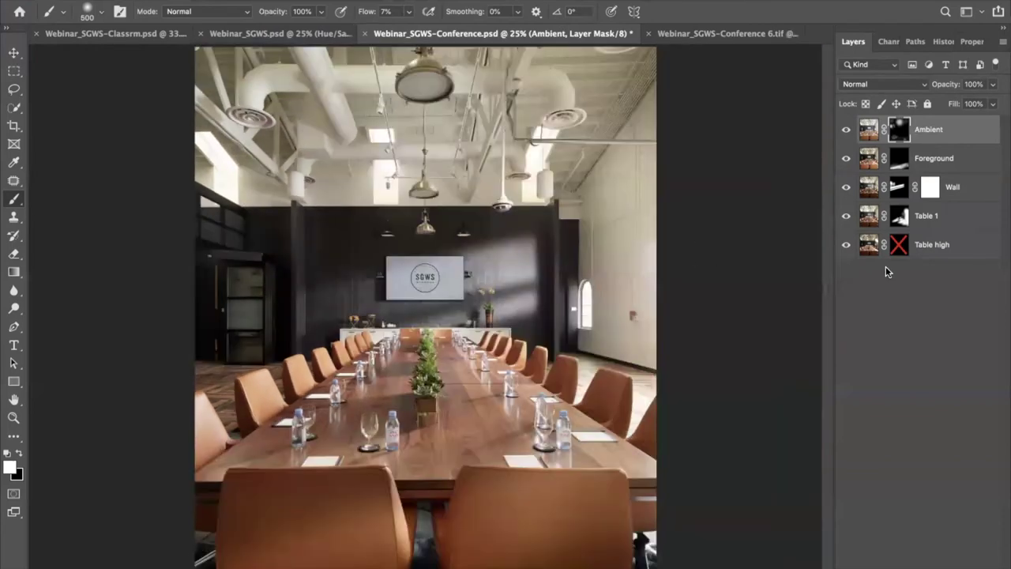
pyautogui.press(']')
pyautogui.press(']')
pyautogui.press(']')
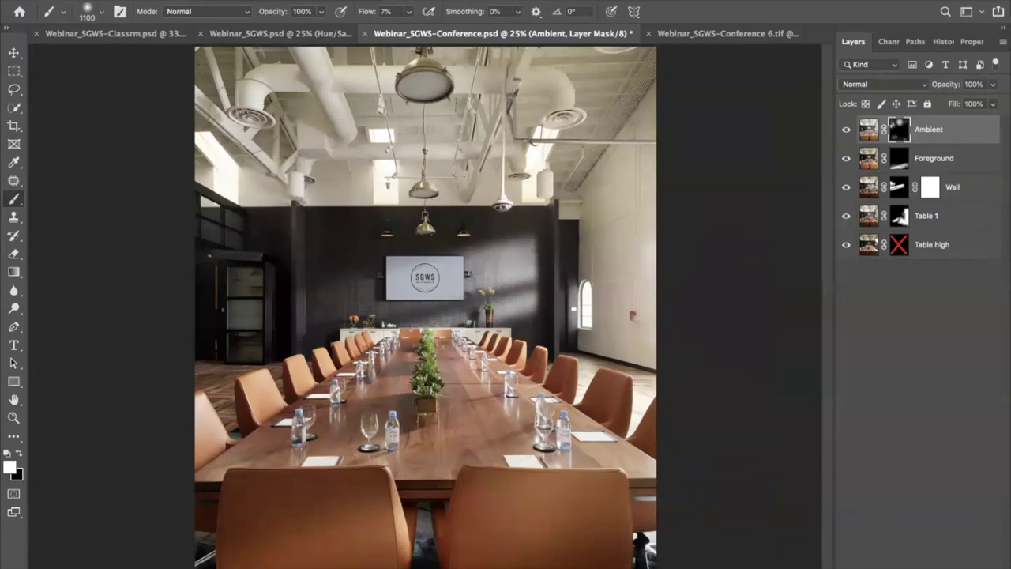
pyautogui.scroll(-3, 244, 115)
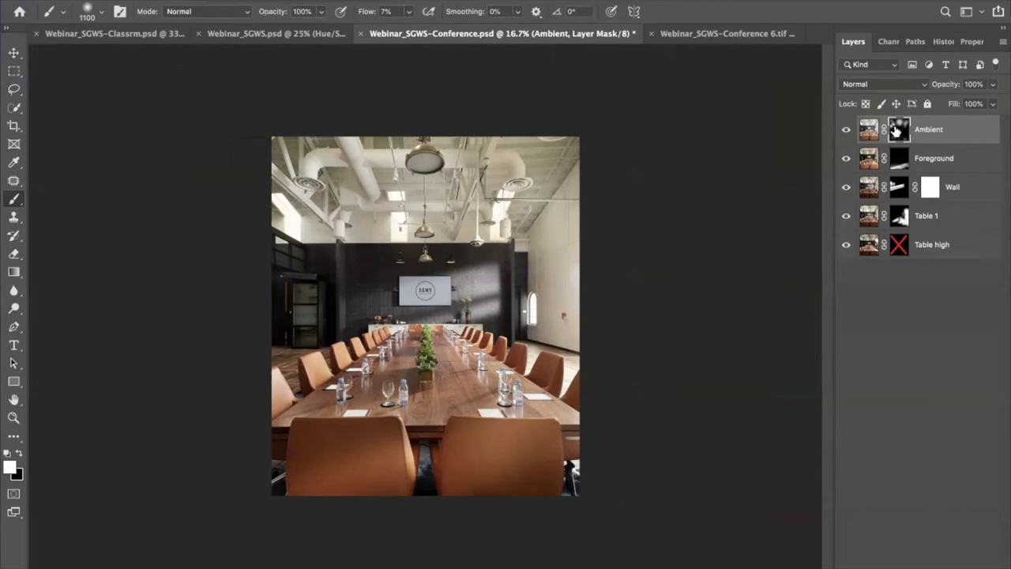
# Step: Compare the room with the Ambient mask toggled off and on, checking the table's near end
pyautogui.keyDown('shift'); pyautogui.click(899, 130); pyautogui.keyUp('shift')
pyautogui.keyDown('shift'); pyautogui.click(899, 130); pyautogui.keyUp('shift')
pyautogui.keyDown('shift'); pyautogui.click(899, 131); pyautogui.keyUp('shift')
pyautogui.keyDown('shift'); pyautogui.click(898, 130); pyautogui.keyUp('shift')
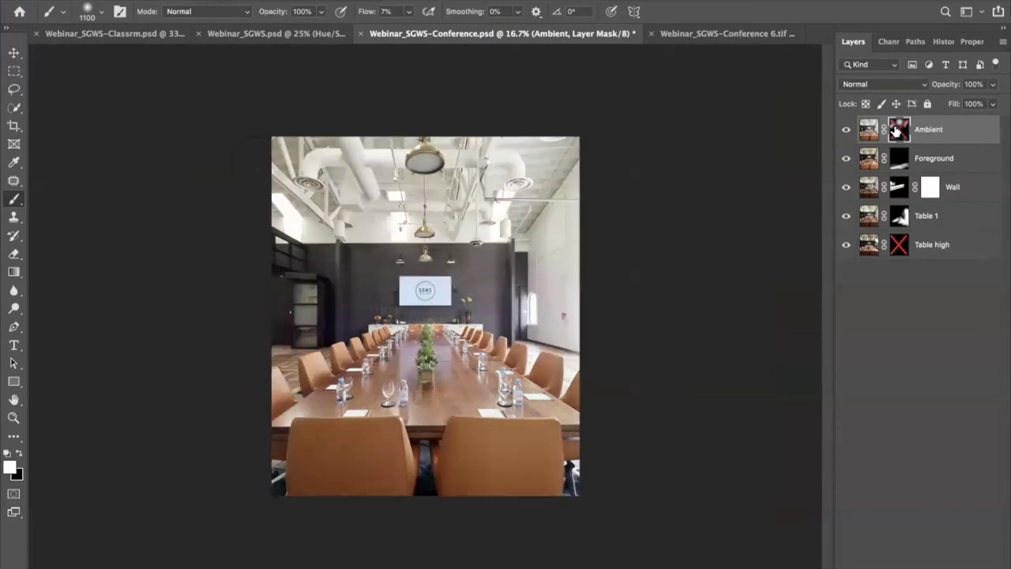
pyautogui.scroll(5, 332, 348)
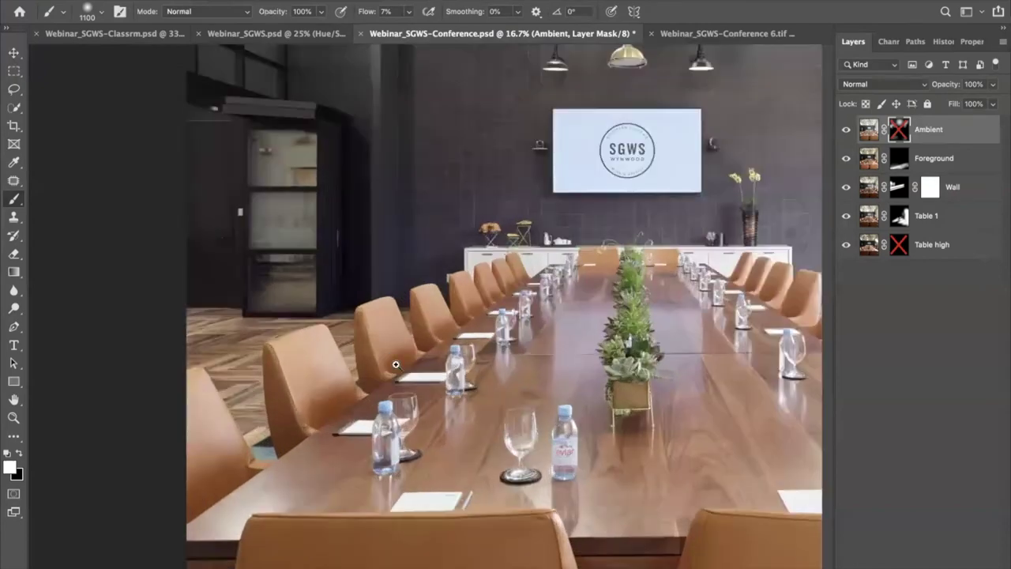
pyautogui.moveTo(395, 364); pyautogui.dragTo(493, 288)
pyautogui.scroll(5, 493, 288)
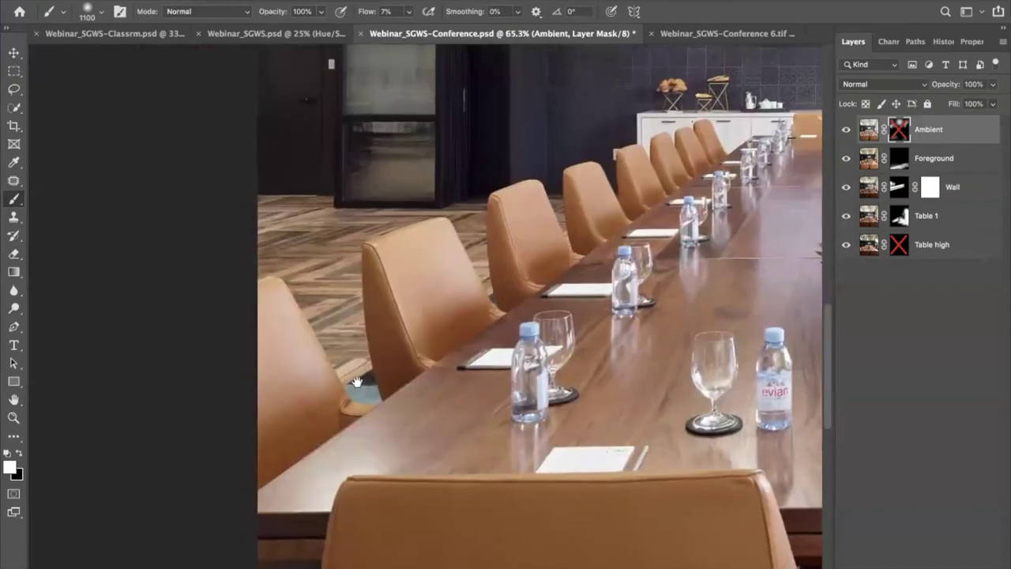
pyautogui.press('l')
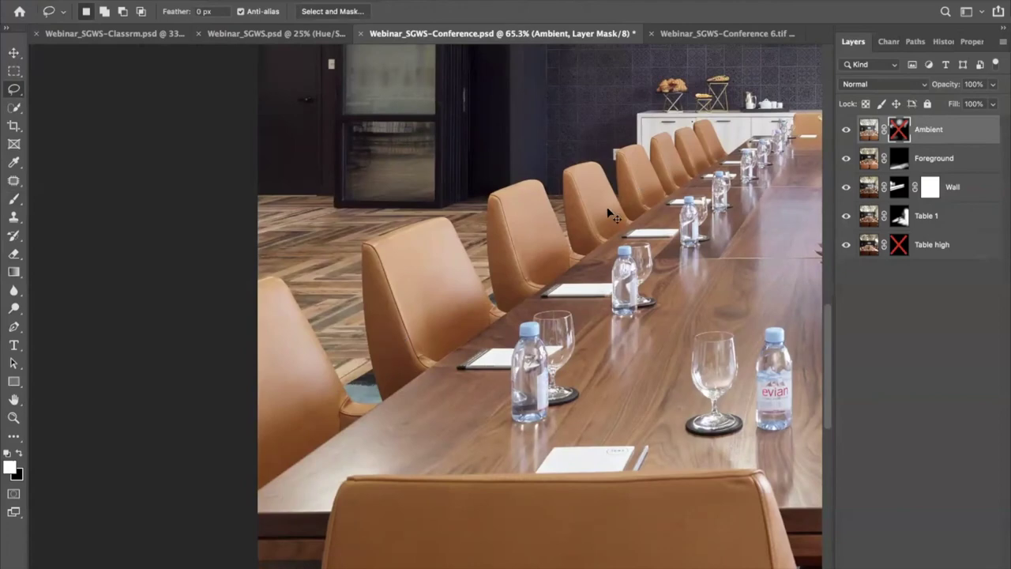
pyautogui.hotkey('ctrl', '0')
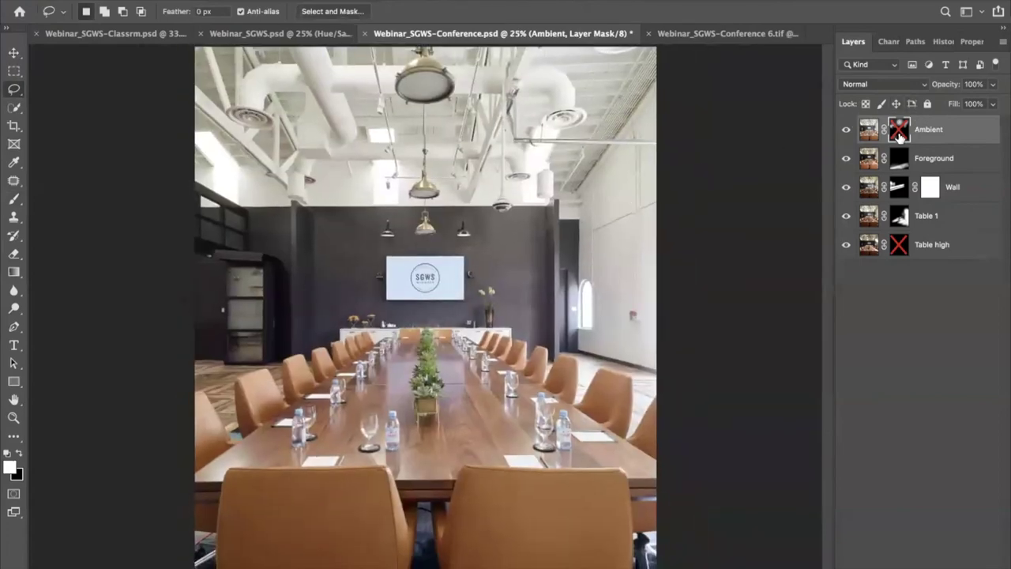
# Step: Re-enable the Ambient mask and refine it with the brush and a smaller eraser
pyautogui.keyDown('shift'); pyautogui.click(901, 133); pyautogui.keyUp('shift')
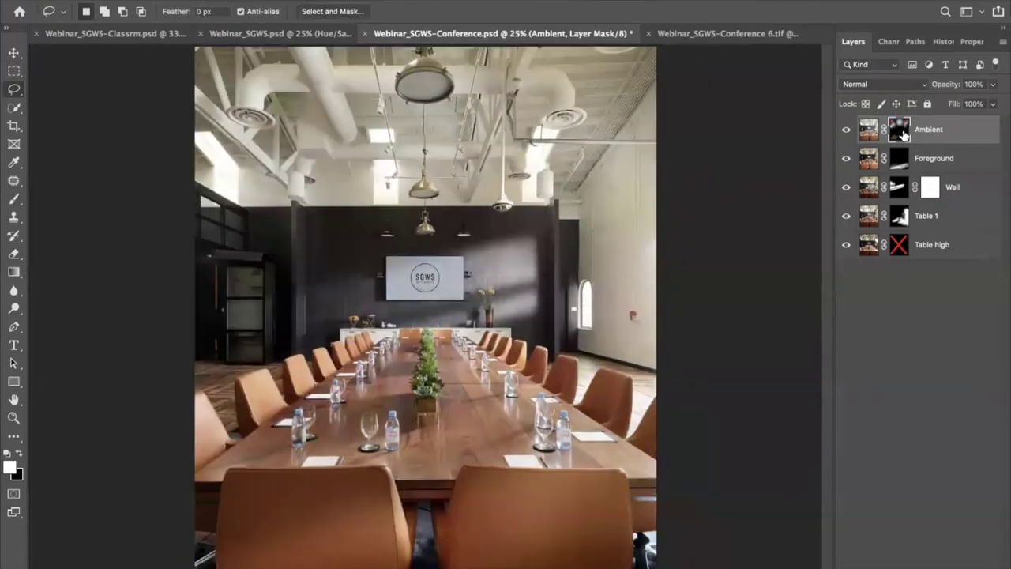
pyautogui.press('b')
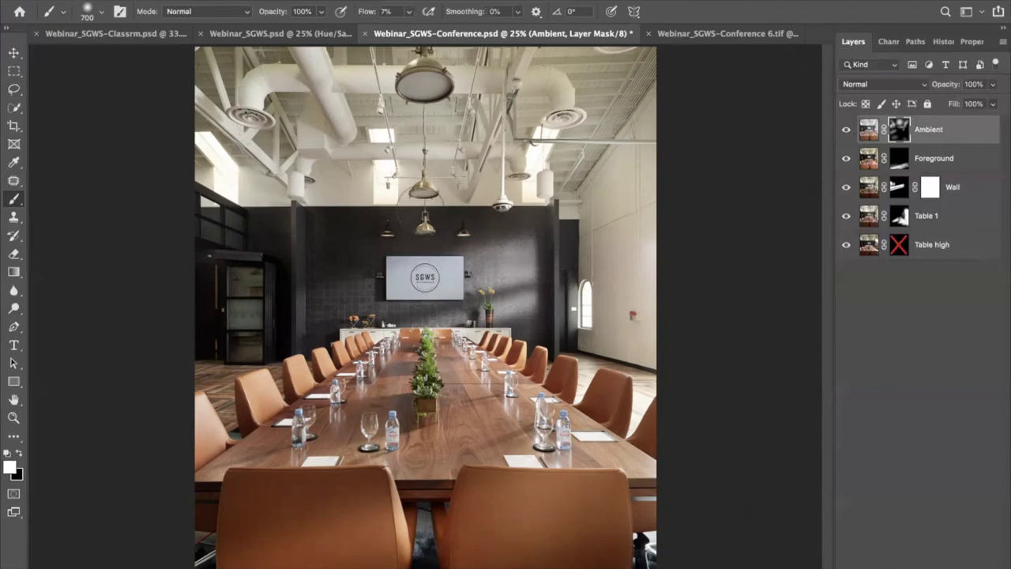
pyautogui.press('e')
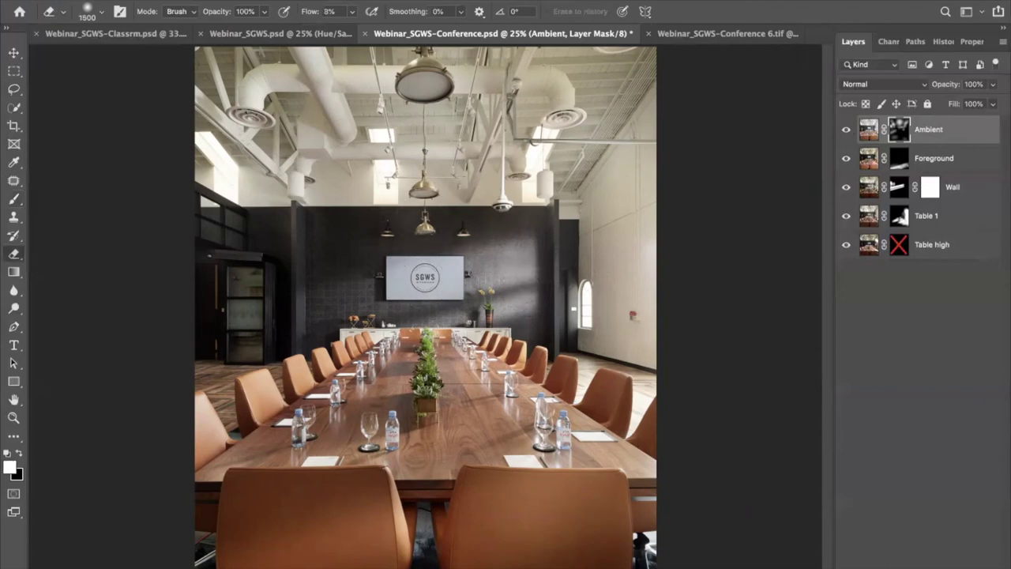
pyautogui.press('[')
pyautogui.press('[')
pyautogui.scroll(-2, 522, 340)
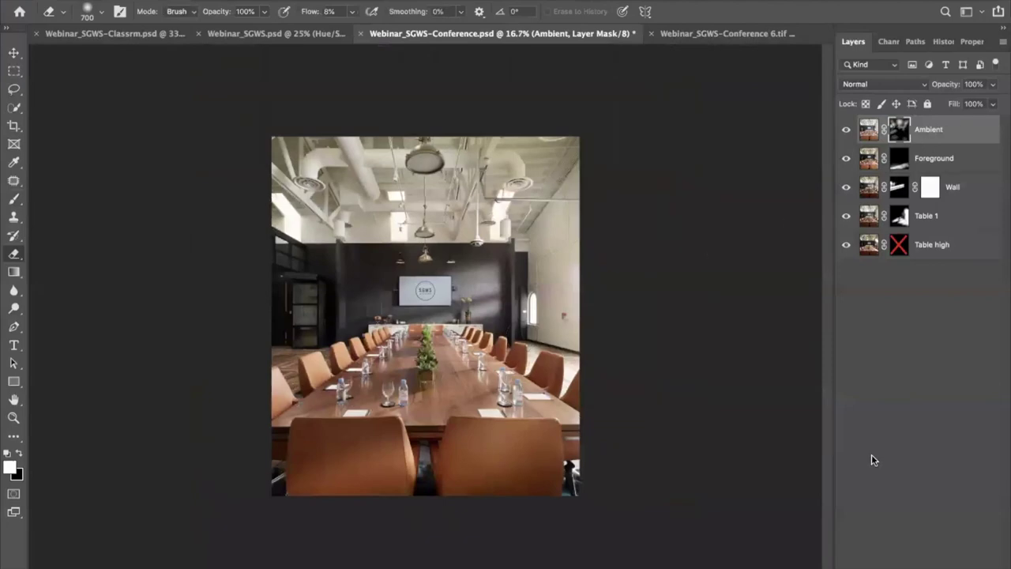
# Step: Add a Hue/Saturation layer and drag on the ceiling to set Yellows saturation to -42
pyautogui.click(942, 563)
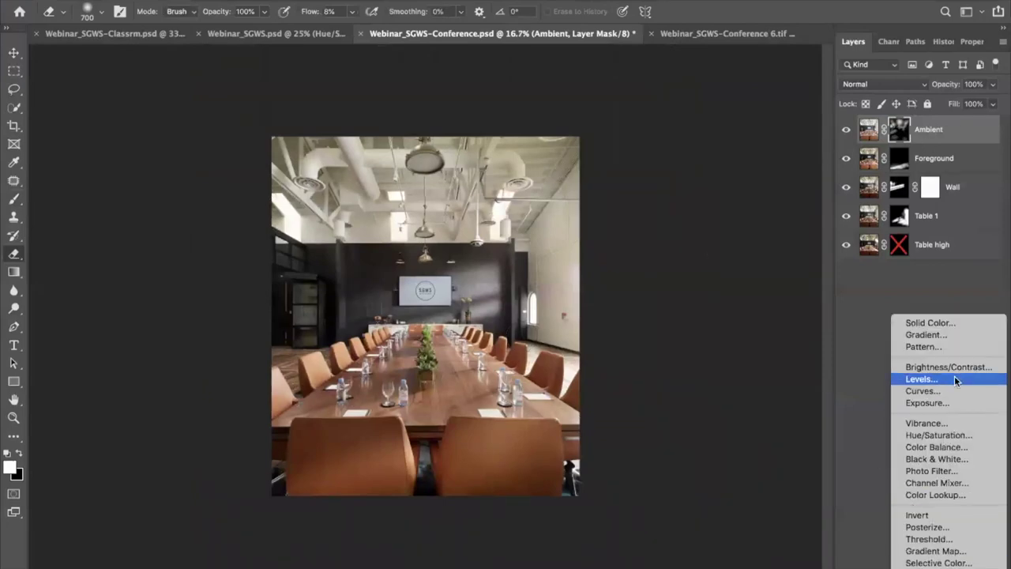
pyautogui.click(942, 435)
pyautogui.click(852, 107)
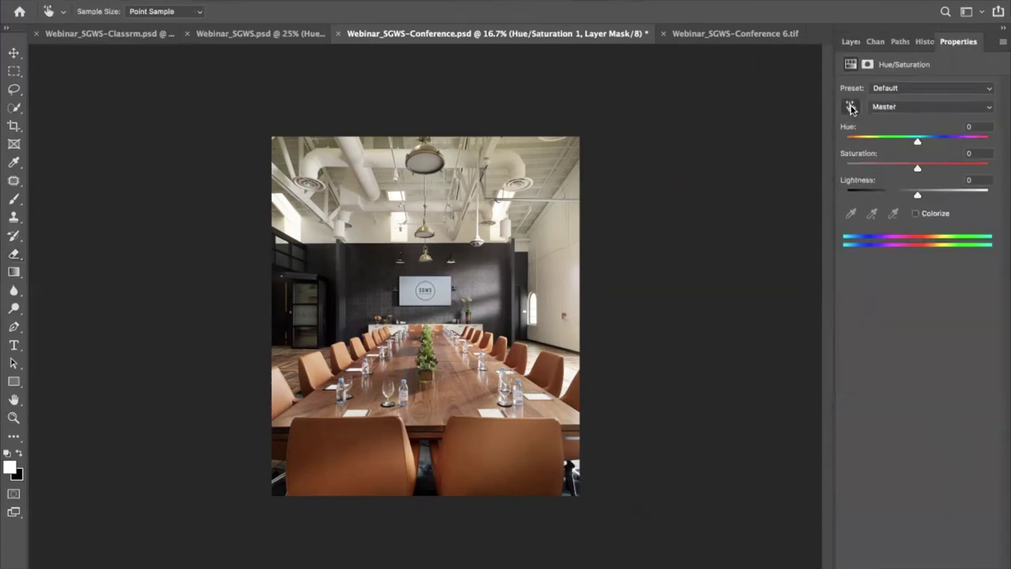
pyautogui.click(436, 202)
pyautogui.moveTo(432, 210); pyautogui.dragTo(393, 207)
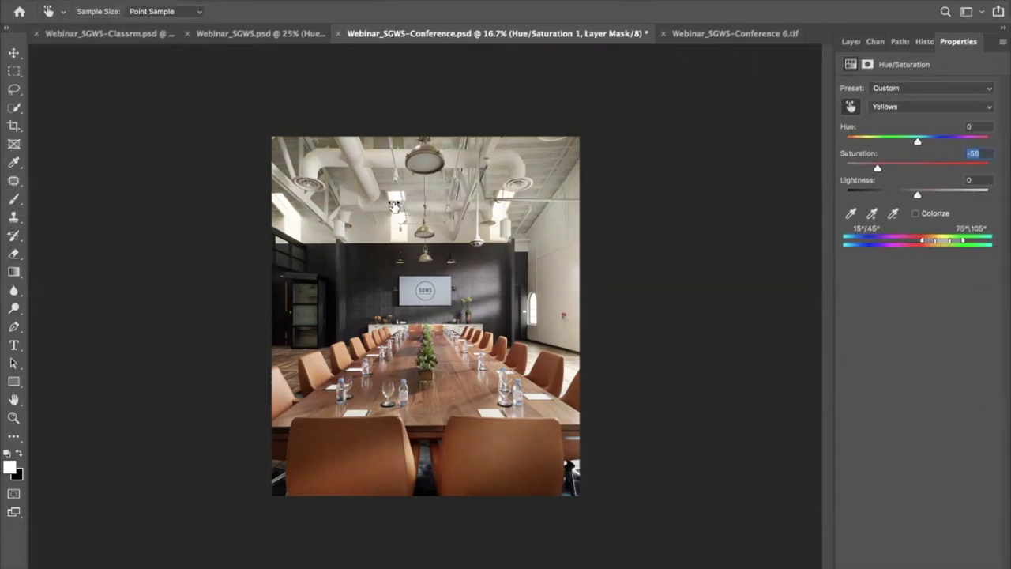
pyautogui.moveTo(393, 207); pyautogui.dragTo(388, 204)
pyautogui.moveTo(391, 204); pyautogui.dragTo(401, 208)
pyautogui.moveTo(402, 208); pyautogui.dragTo(405, 207)
# Step: Compare the image with Hue/Saturation 1 hidden and shown, ending with it visible
pyautogui.click(850, 42)
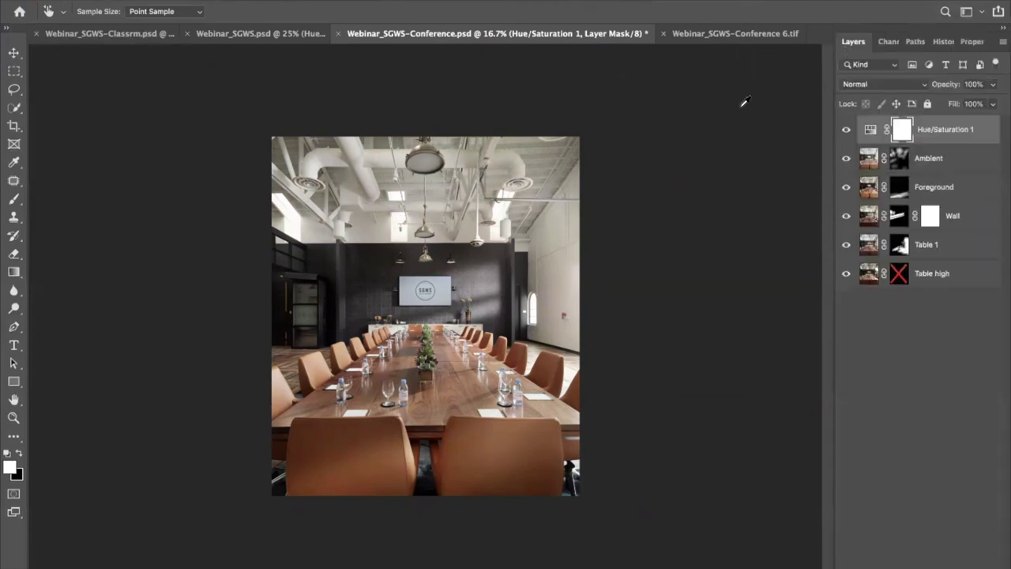
pyautogui.hotkey('ctrl', '+')
pyautogui.hotkey('ctrl', '-')
pyautogui.click(848, 132)
pyautogui.click(850, 132)
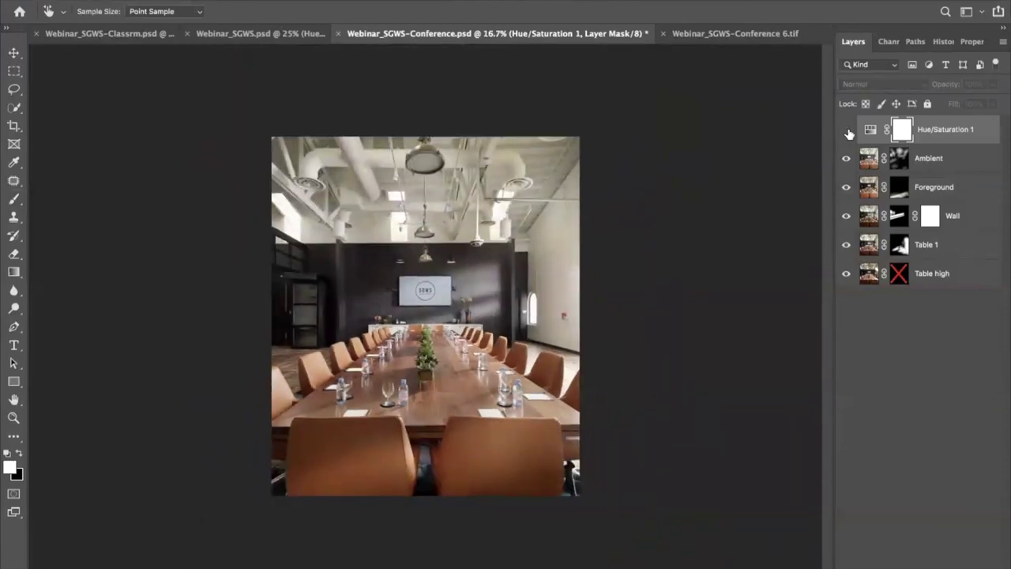
pyautogui.scroll(5, 454, 359)
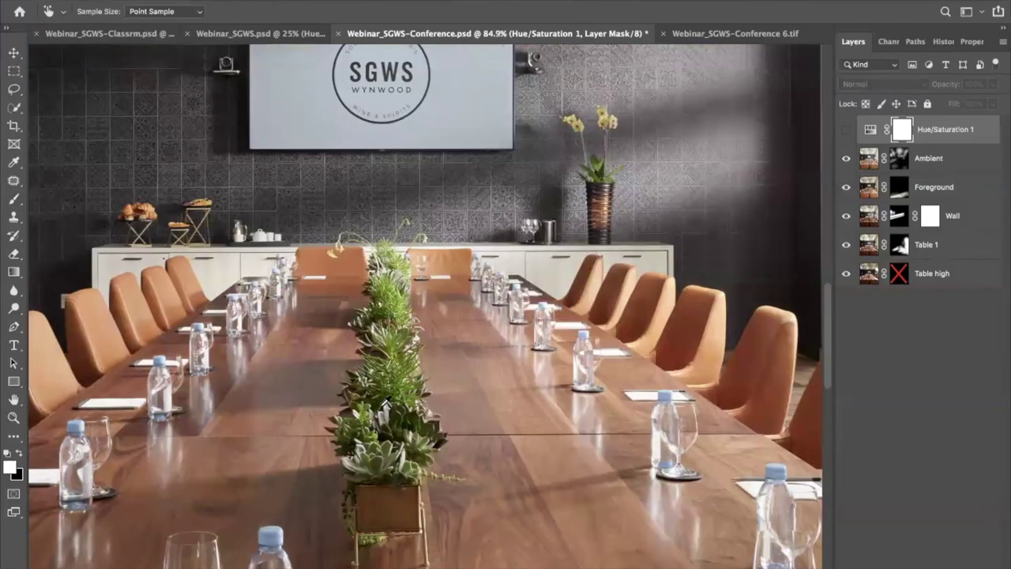
pyautogui.click(846, 130)
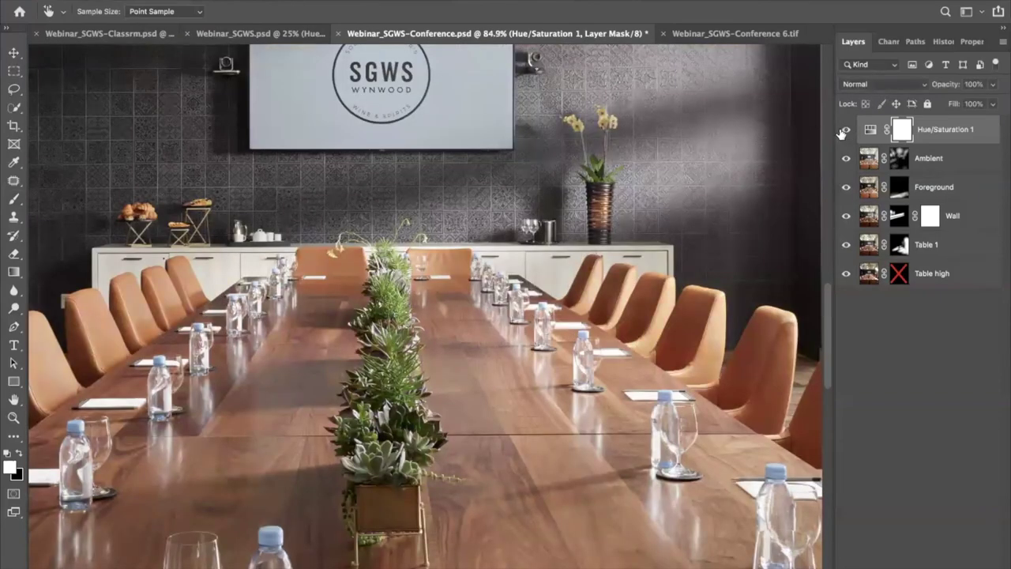
pyautogui.click(846, 129)
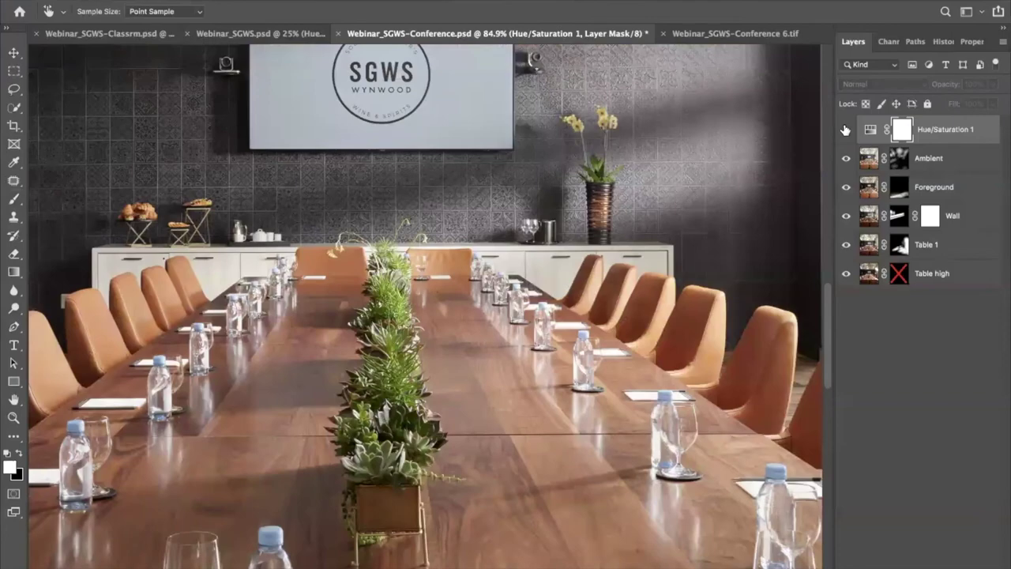
pyautogui.hotkey('ctrl', '0')
pyautogui.click(846, 130)
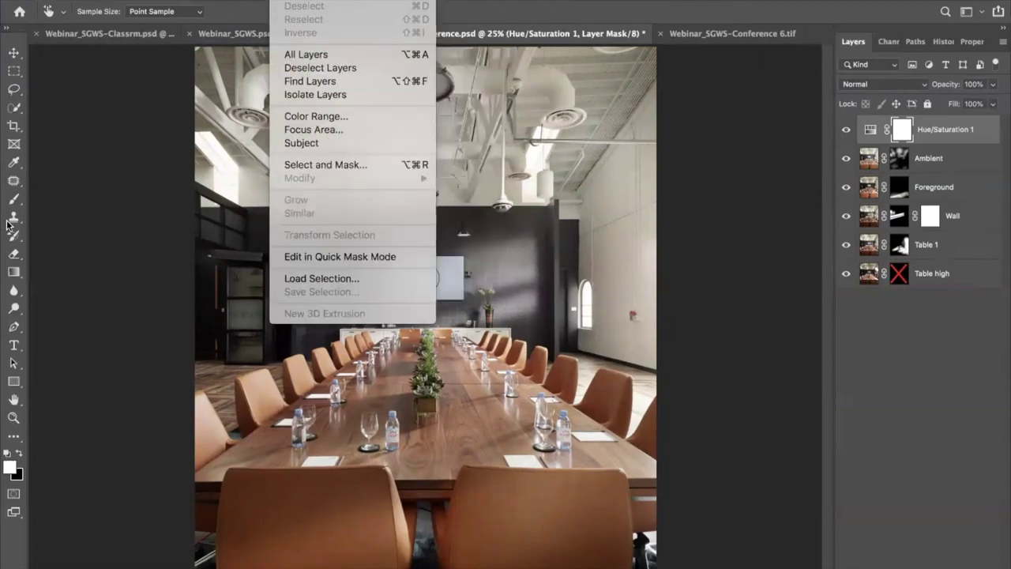
# Step: Open Color Range and sample the bright ceiling colours
pyautogui.press('Escape')
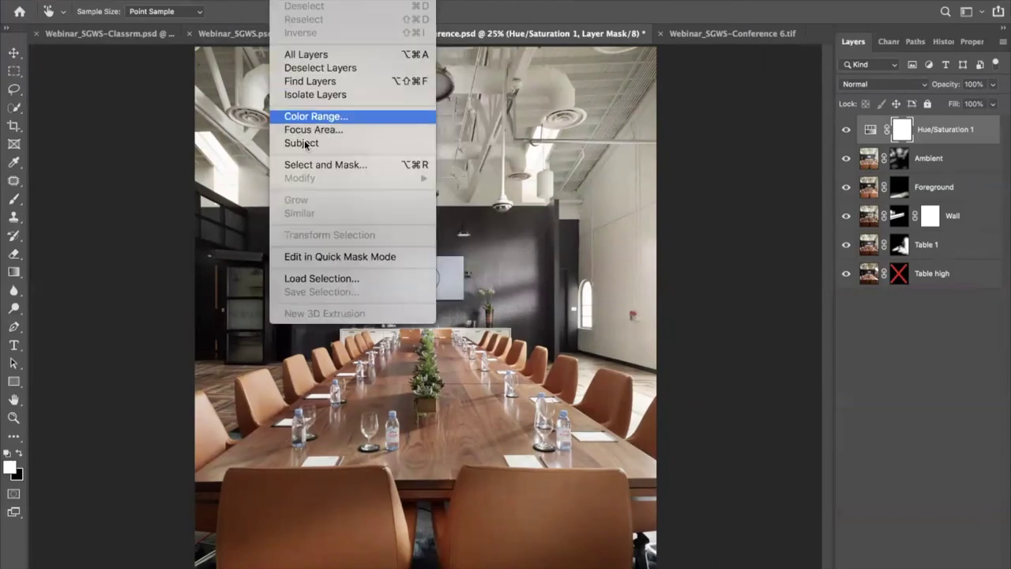
pyautogui.click(323, 118)
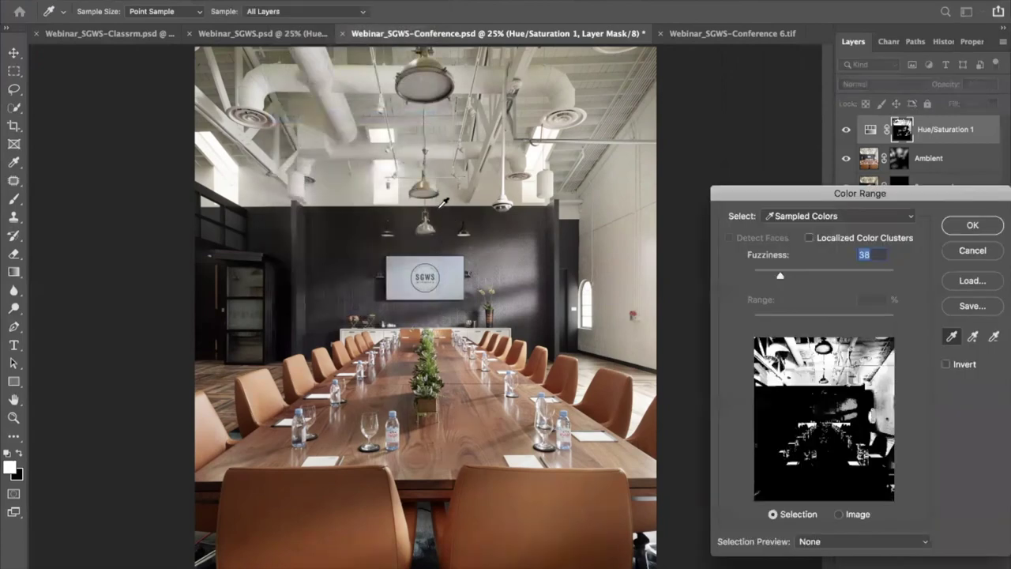
pyautogui.click(443, 150)
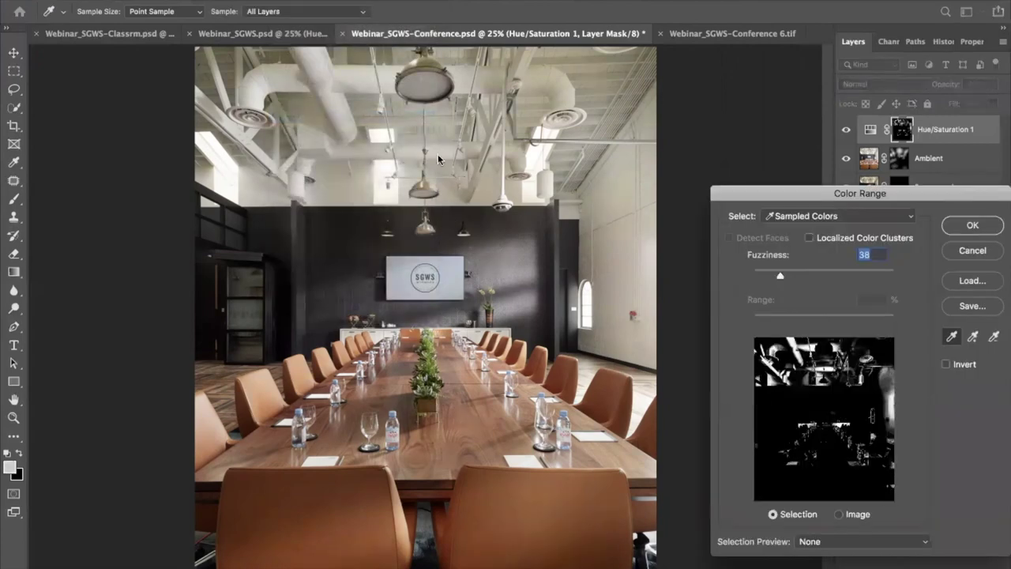
pyautogui.click(348, 116)
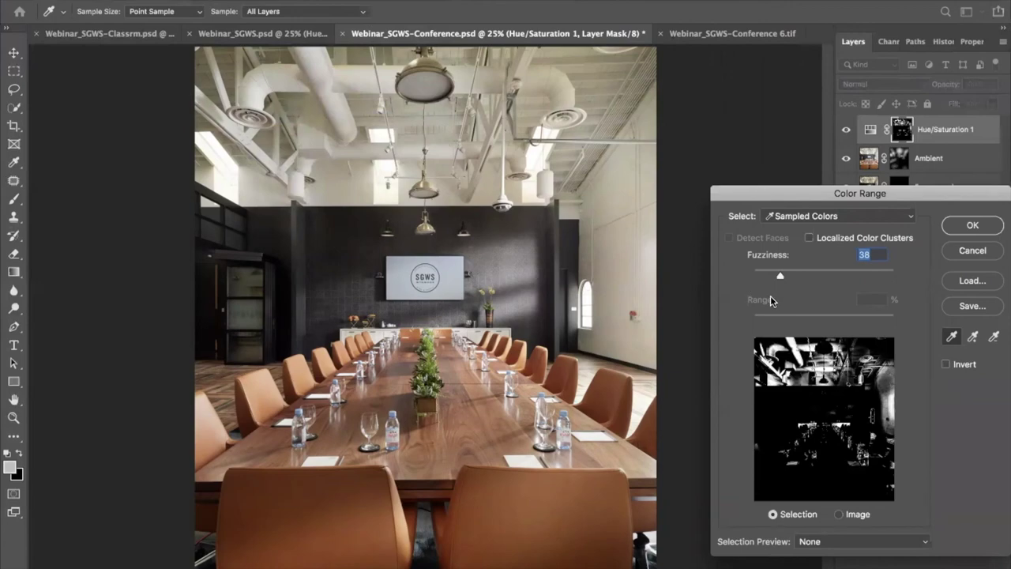
# Step: Try Highlights, then Midtones with range limits adjusted to 81 and 200
pyautogui.click(835, 216)
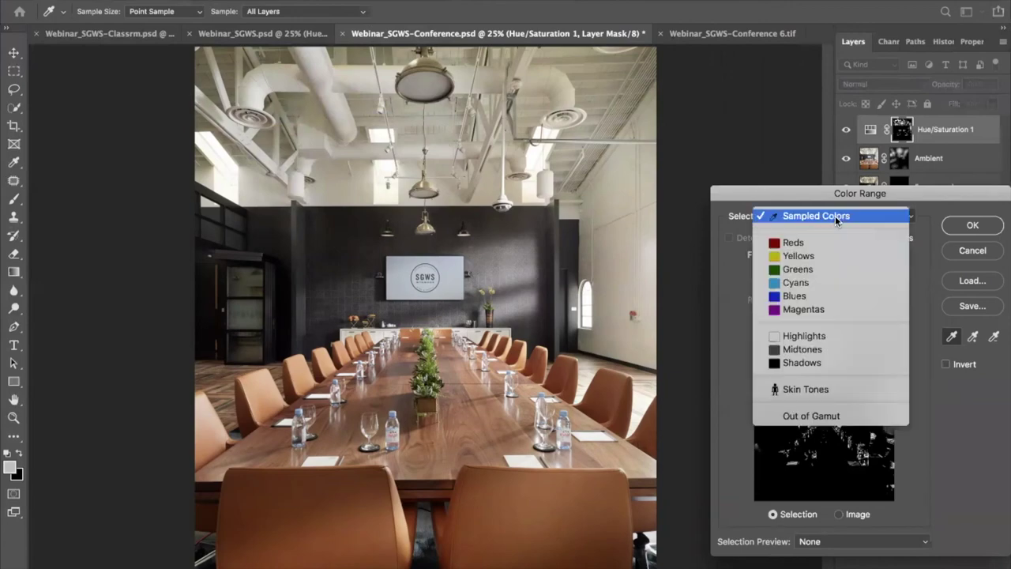
pyautogui.click(824, 335)
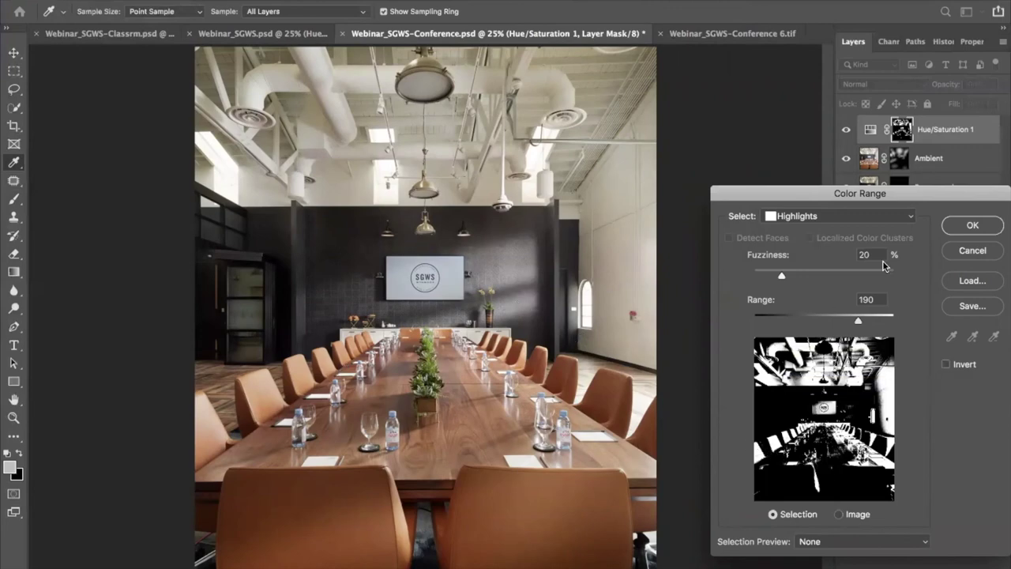
pyautogui.click(833, 220)
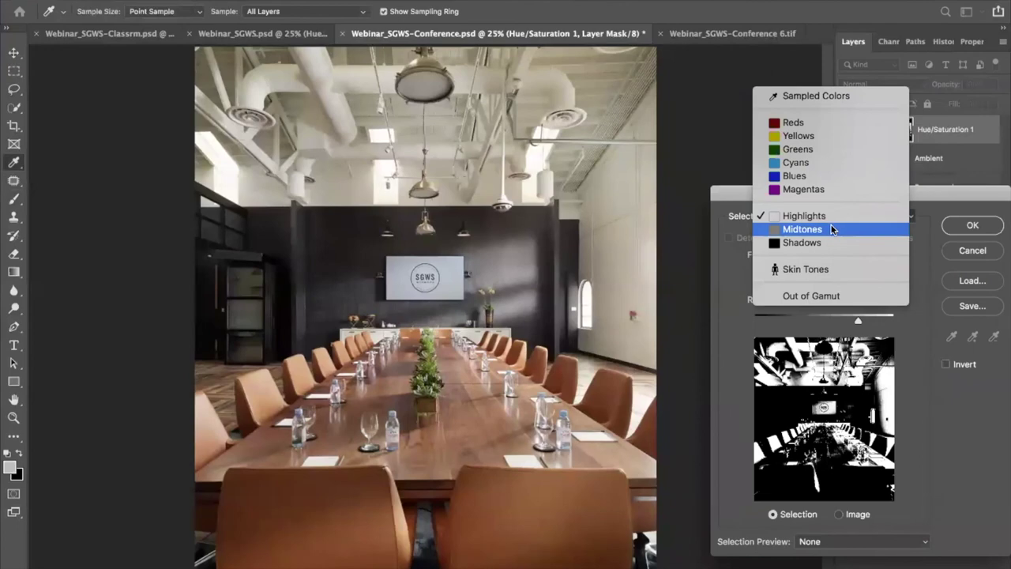
pyautogui.click(831, 228)
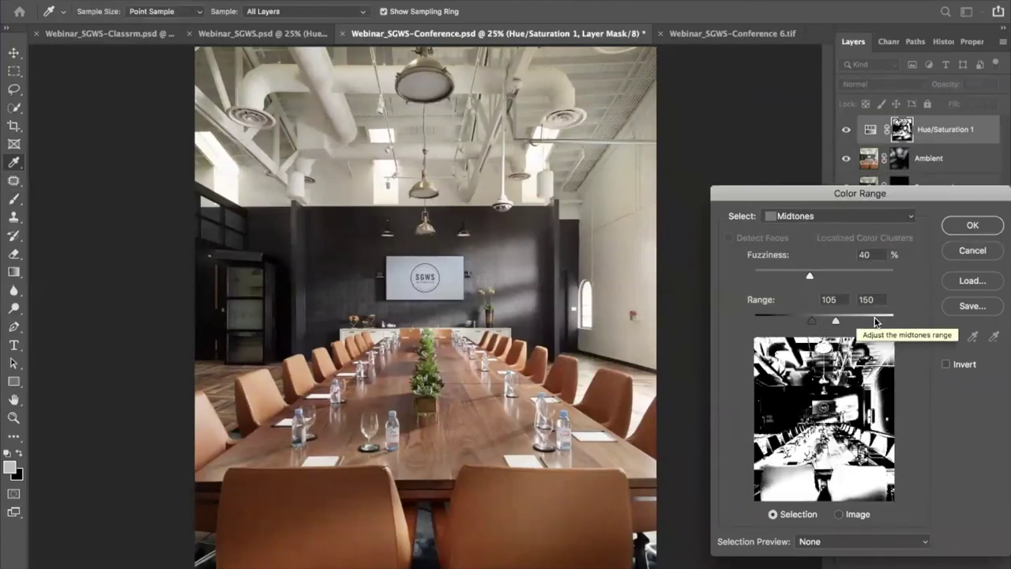
pyautogui.moveTo(836, 320)
pyautogui.mouseDown()
pyautogui.moveTo(875, 320)
pyautogui.moveTo(790, 320)
pyautogui.mouseUp()
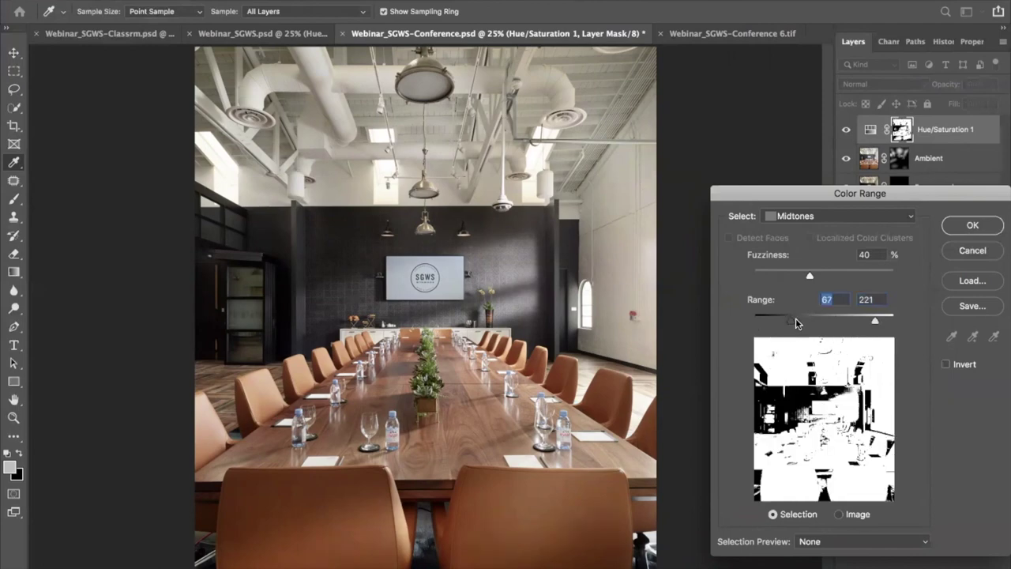
pyautogui.moveTo(876, 320); pyautogui.dragTo(864, 320)
pyautogui.moveTo(790, 320); pyautogui.dragTo(800, 320)
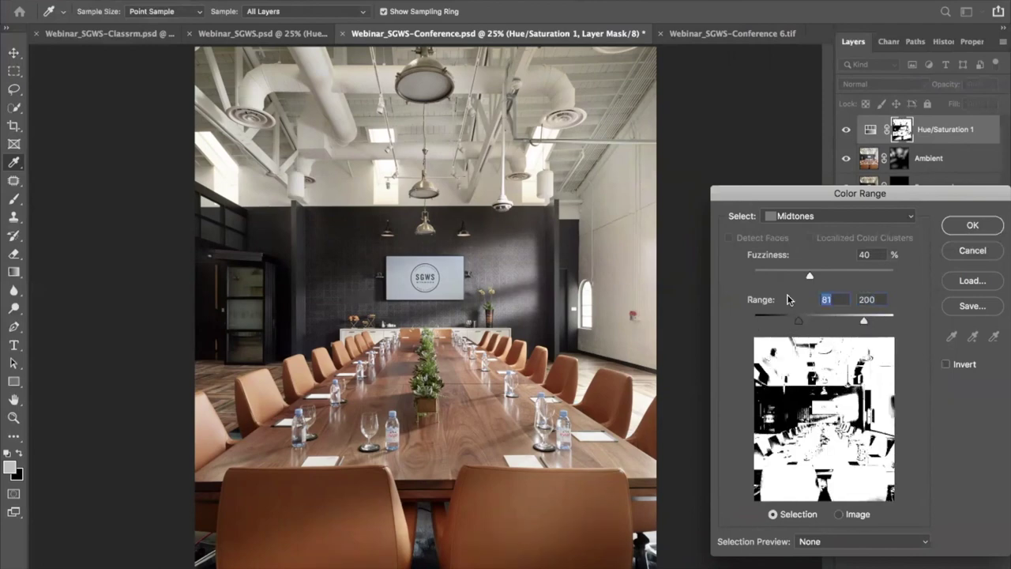
# Step: Try Skin Tones, show the Info panel, return to Sampled Colors, and cancel Color Range
pyautogui.click(818, 216)
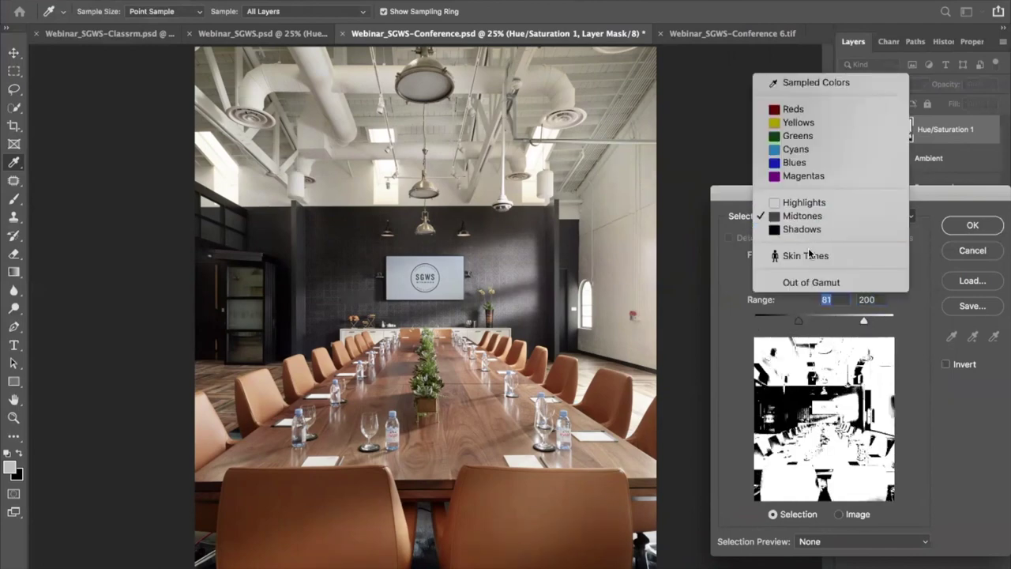
pyautogui.click(807, 257)
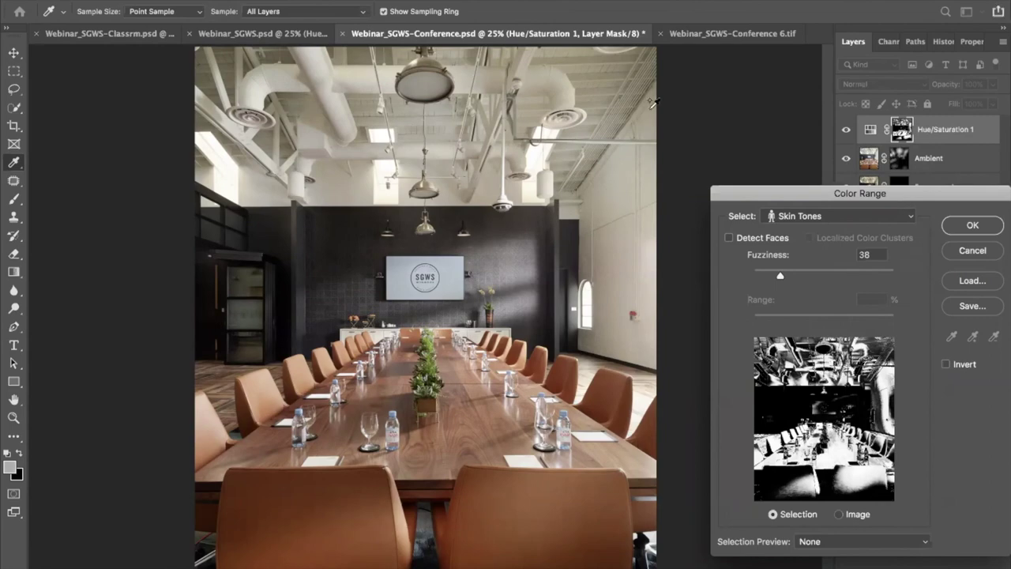
pyautogui.press('F8')
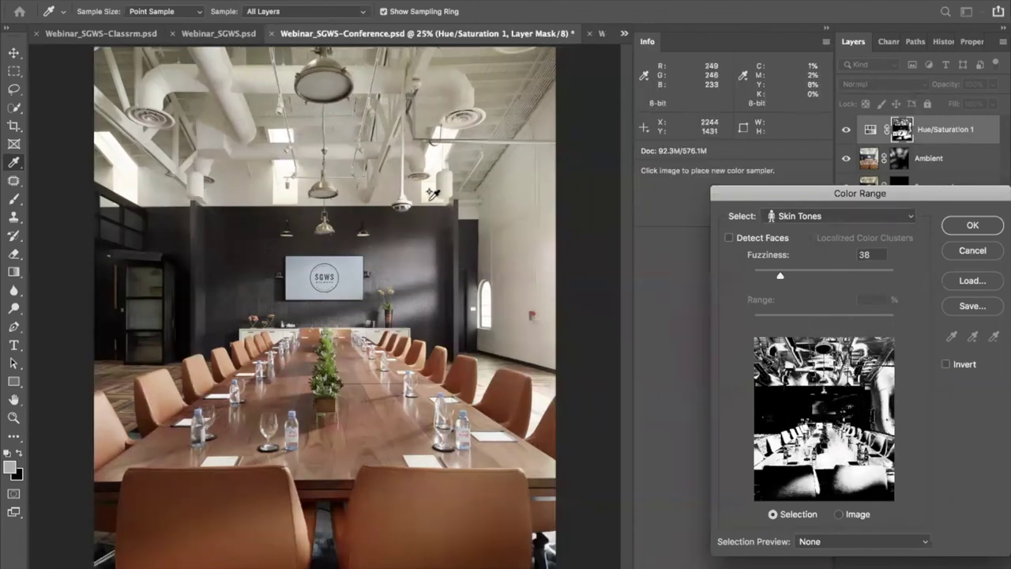
pyautogui.click(803, 216)
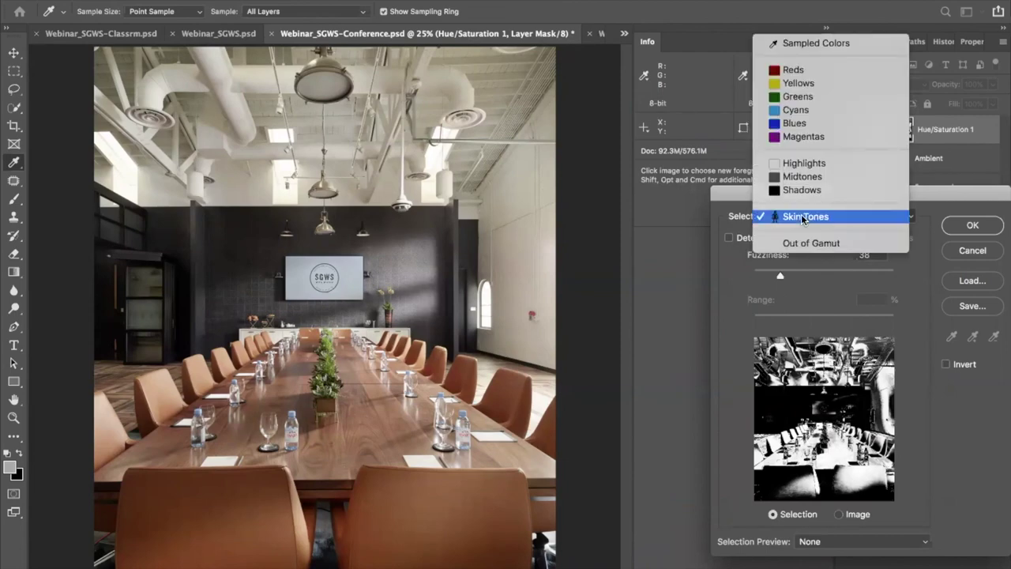
pyautogui.click(800, 49)
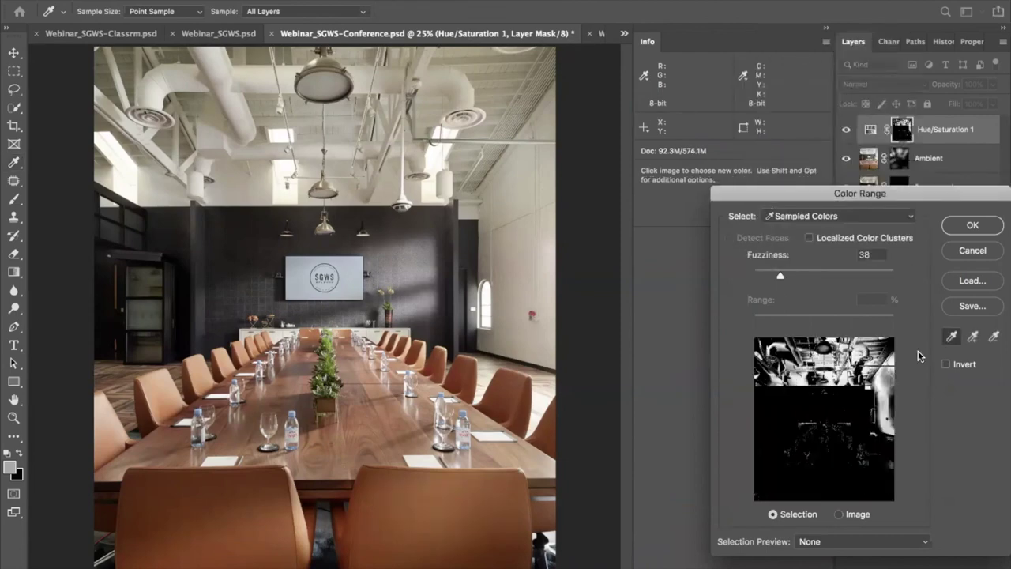
pyautogui.click(972, 251)
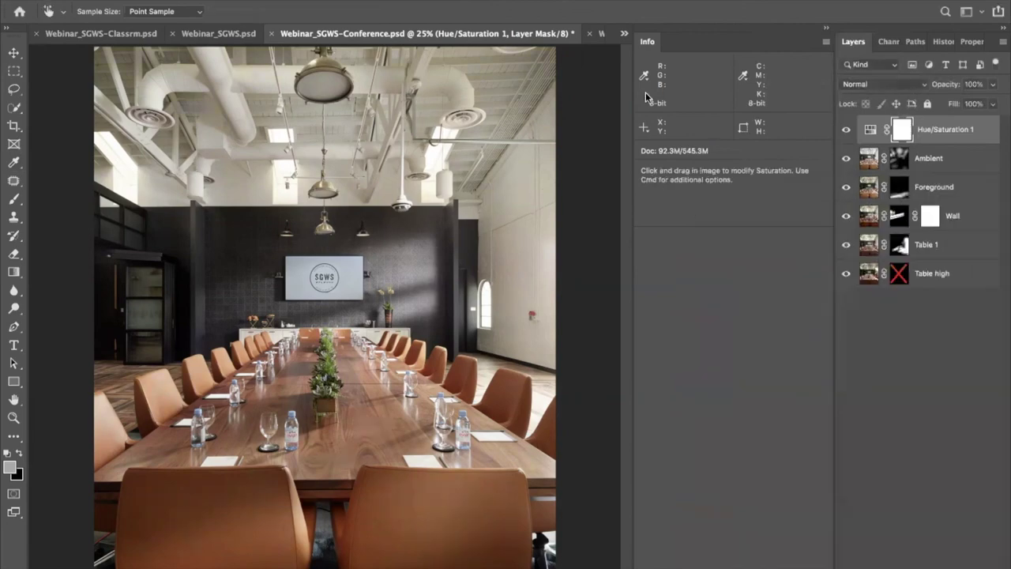
# Step: Close the Info panel group from its flyout menu
pyautogui.click(827, 41)
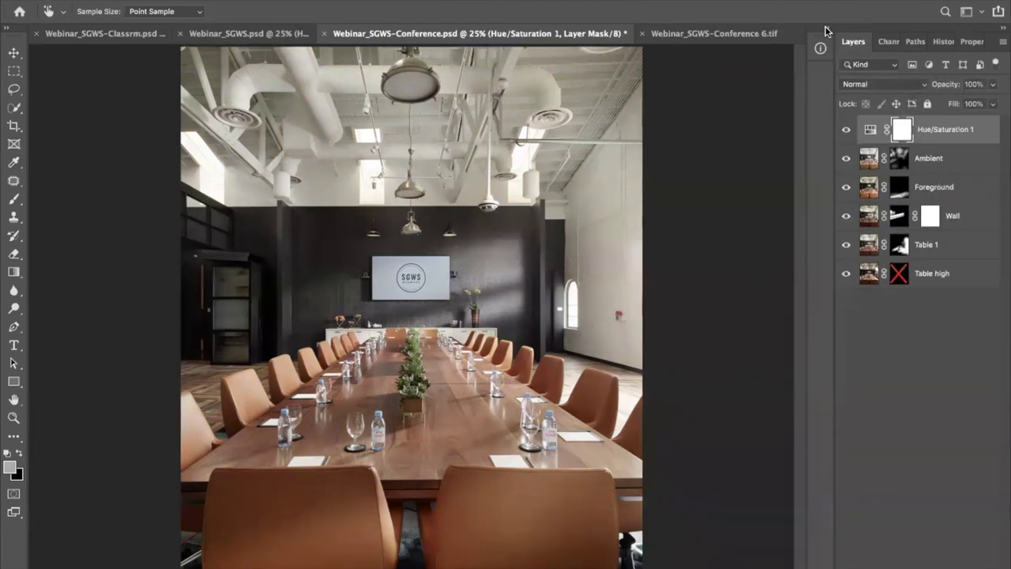
pyautogui.click(820, 47)
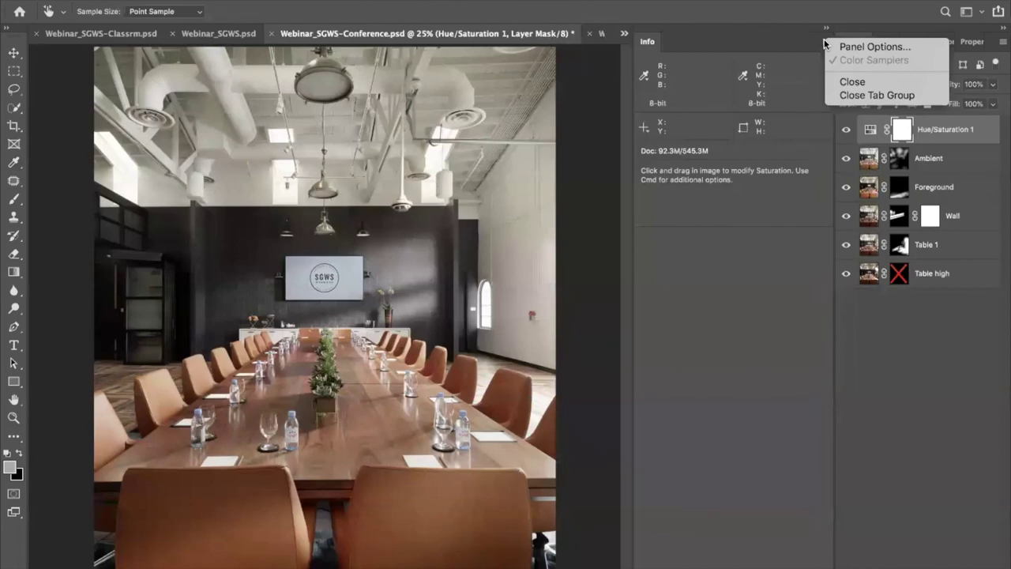
pyautogui.click(848, 93)
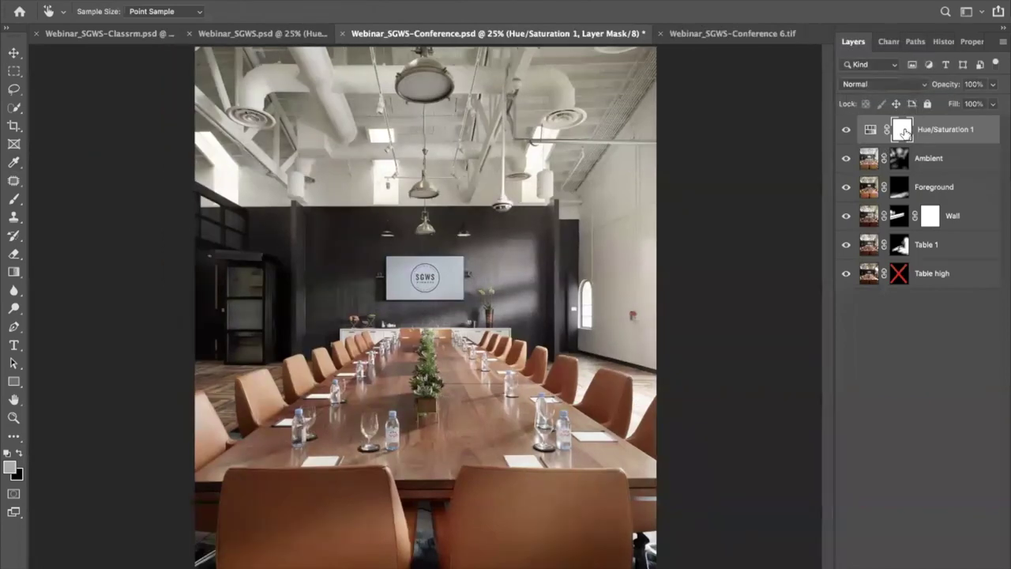
# Step: Apply a Color Range sampled from the white ceiling with fuzziness 74 to the mask
pyautogui.click(300, 2)
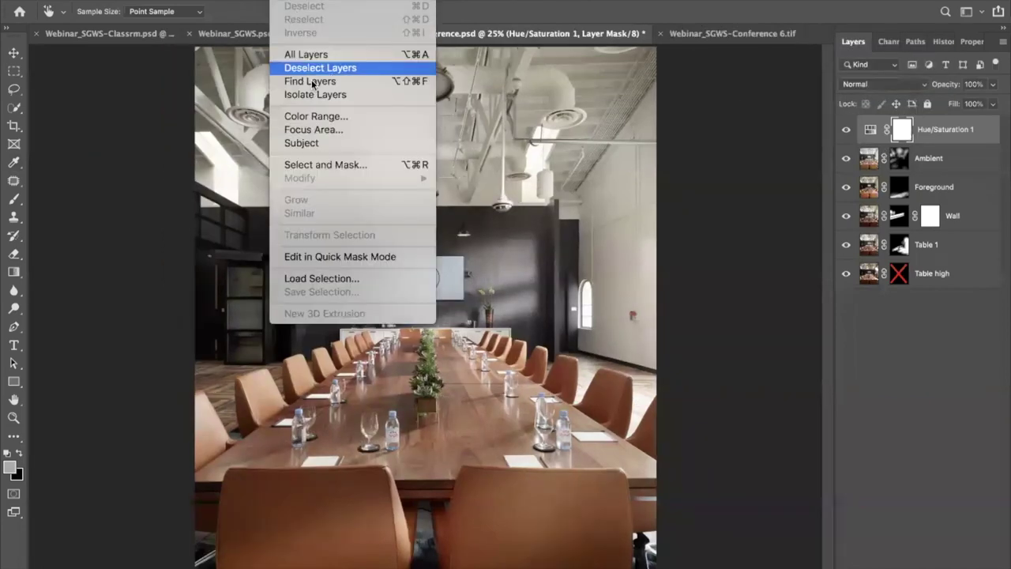
pyautogui.click(313, 116)
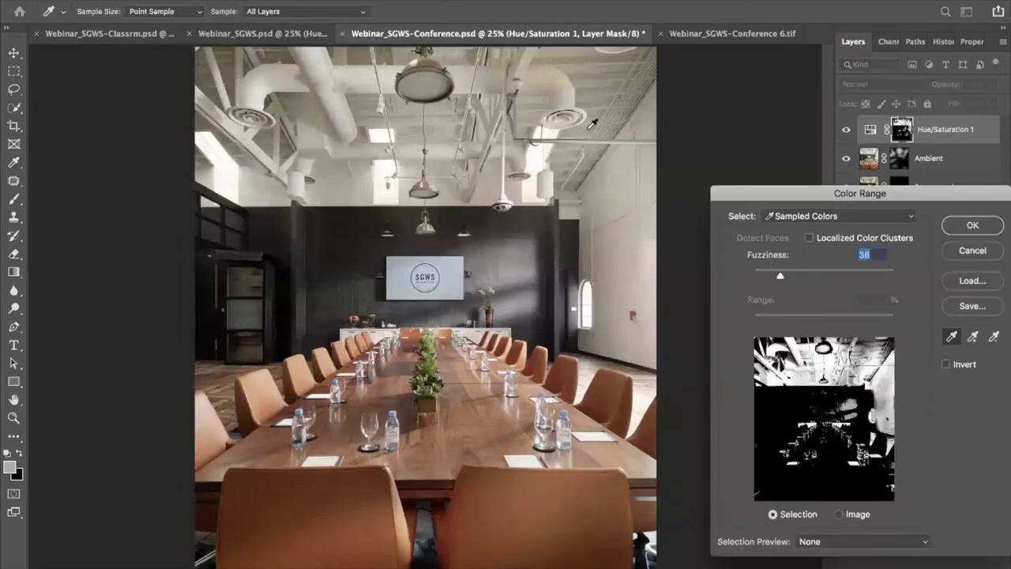
pyautogui.click(605, 196)
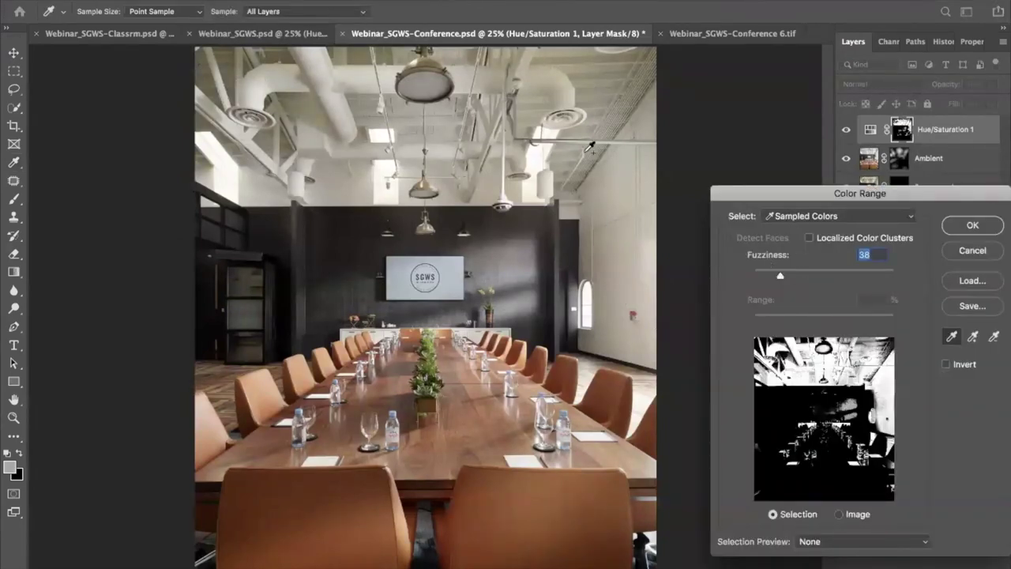
pyautogui.click(609, 80)
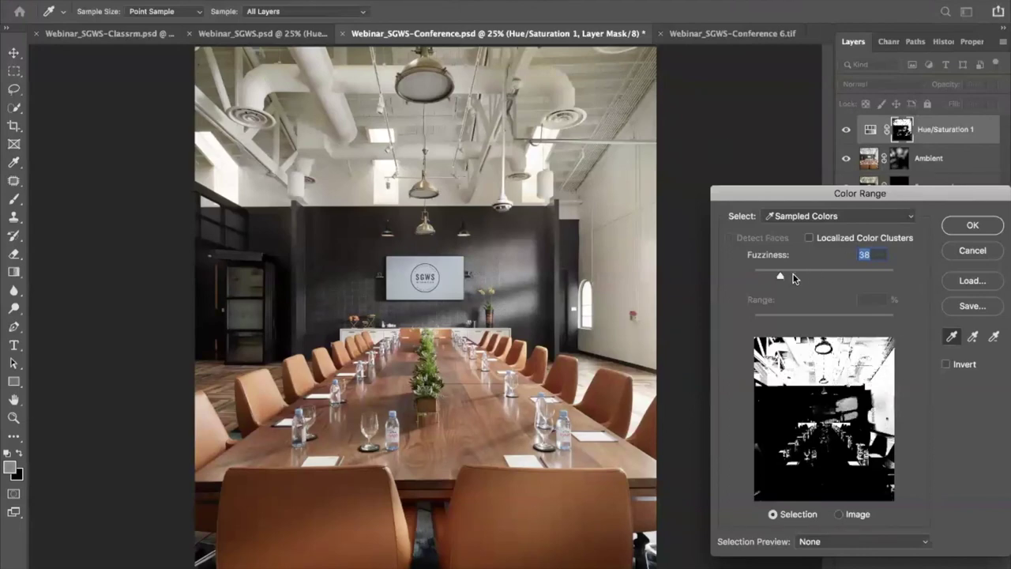
pyautogui.moveTo(780, 276); pyautogui.dragTo(796, 276)
pyautogui.click(973, 225)
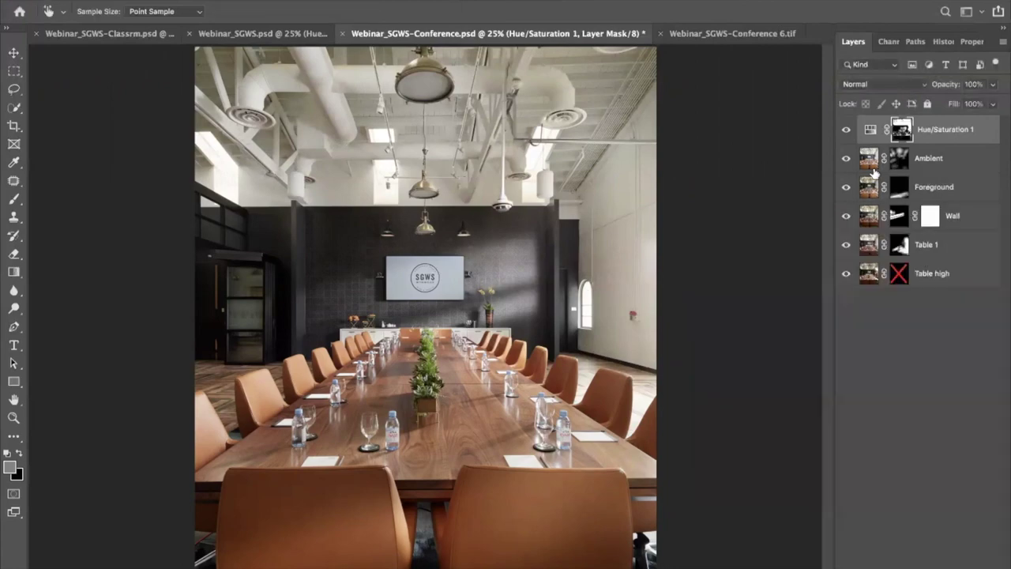
# Step: Reduce the Hue/Saturation layer's master saturation to about -48
pyautogui.doubleClick(870, 132)
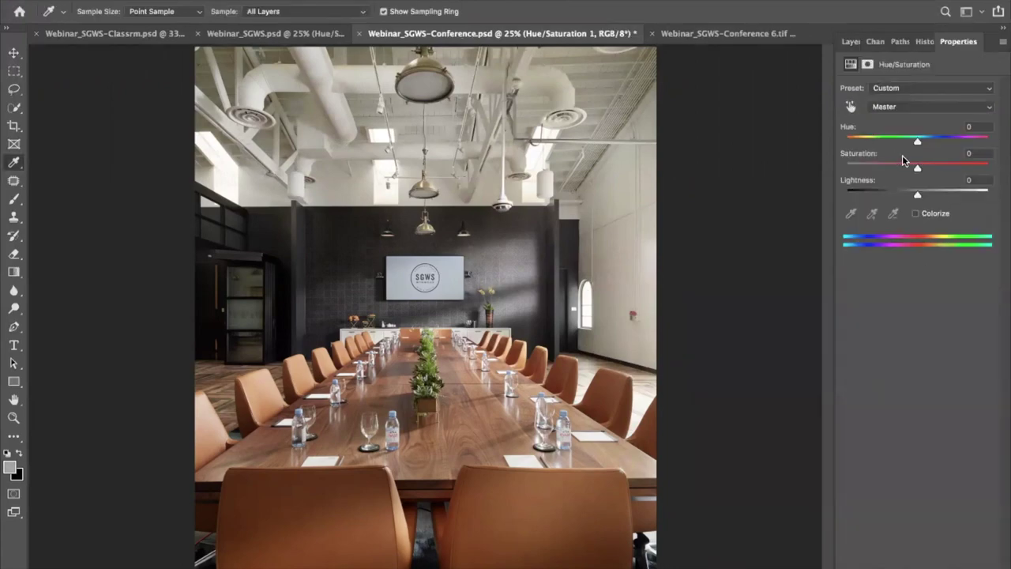
pyautogui.moveTo(917, 166); pyautogui.dragTo(830, 166)
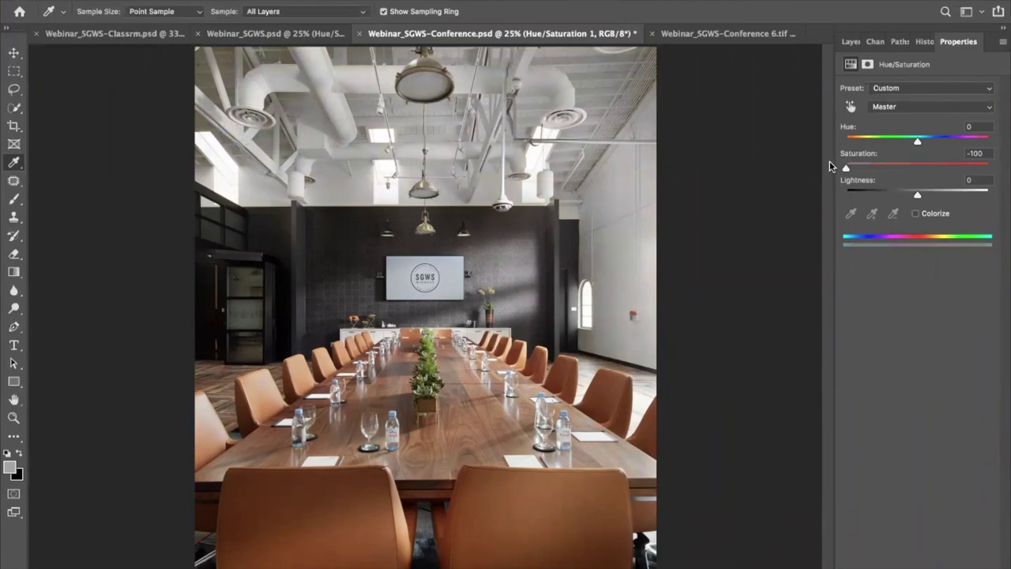
pyautogui.moveTo(846, 167); pyautogui.dragTo(883, 167)
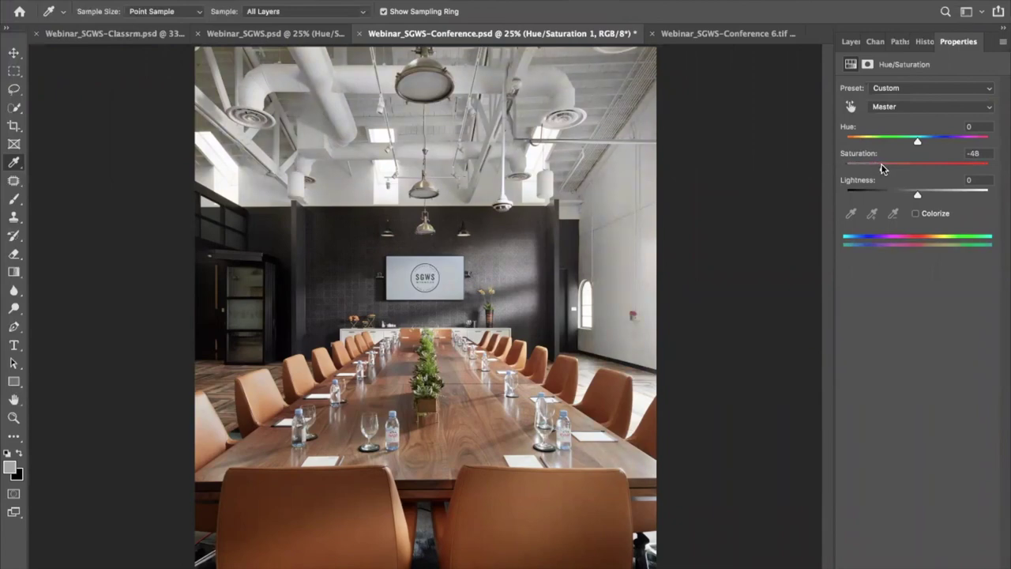
# Step: Lower the Hue/Saturation layer to 66% opacity and target its mask with the Eraser
pyautogui.click(851, 42)
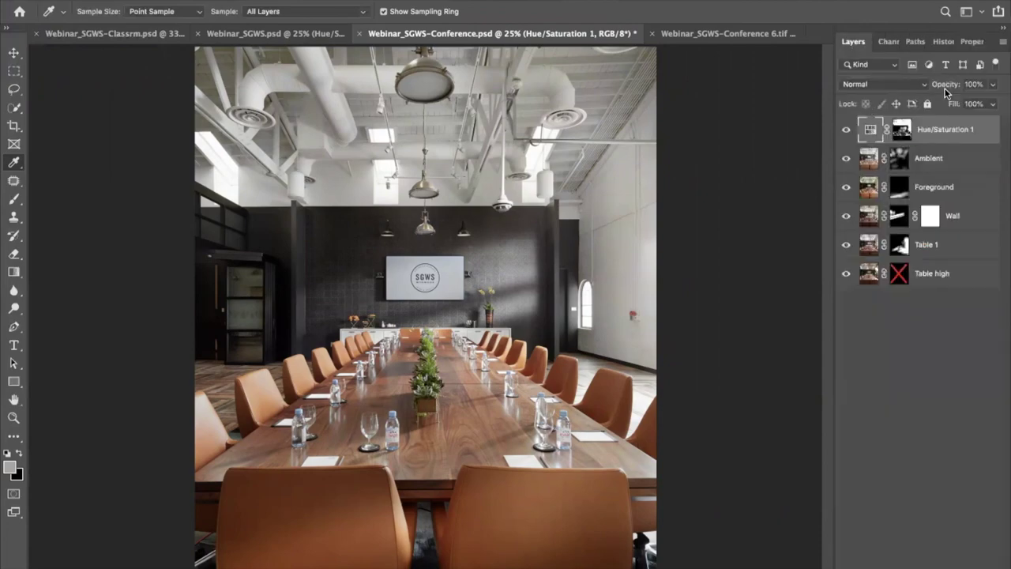
pyautogui.moveTo(946, 89); pyautogui.dragTo(921, 89)
pyautogui.click(903, 131)
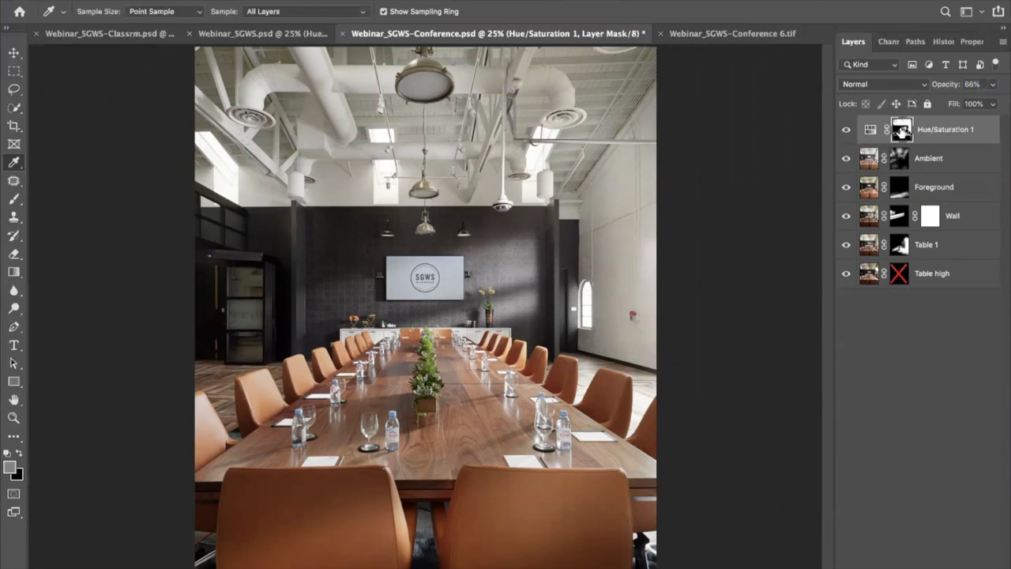
pyautogui.press('e')
# Step: Resize the eraser brush for detail, view the whole room, and list adjustment layer types
pyautogui.press(']')
pyautogui.press(']')
pyautogui.press(']')
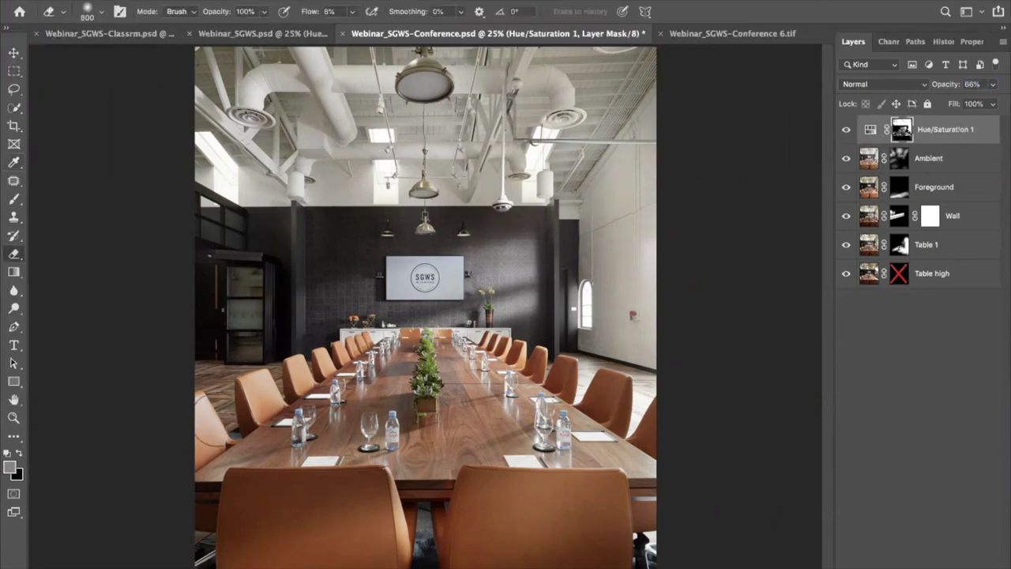
pyautogui.press(']')
pyautogui.press(']')
pyautogui.press(']')
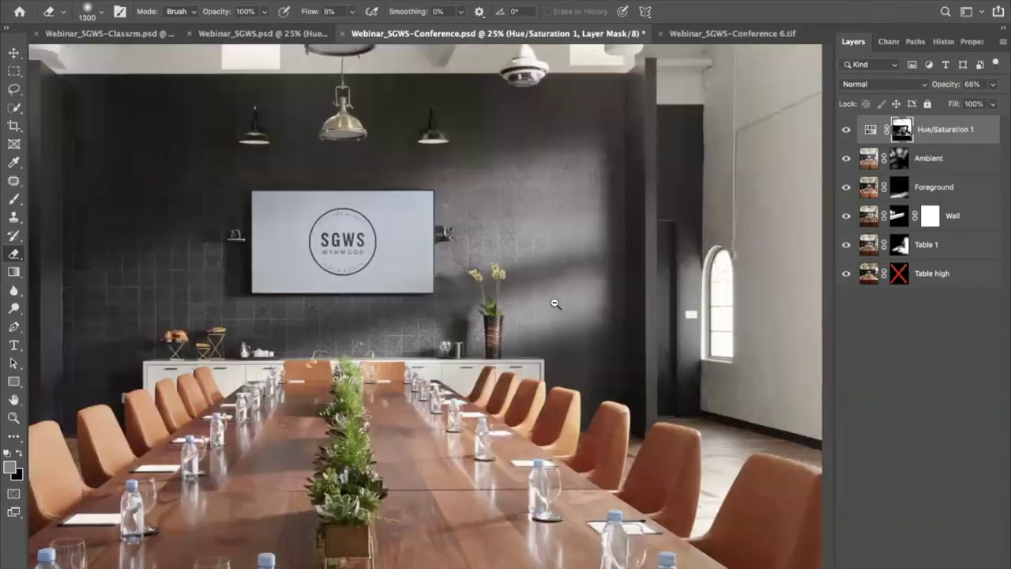
pyautogui.scroll(8, 486, 296)
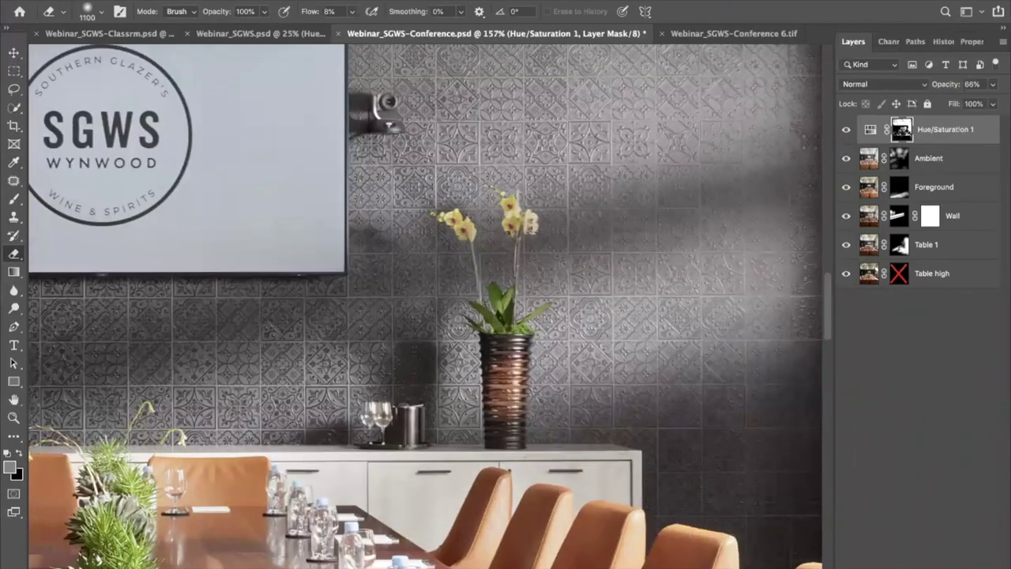
pyautogui.press('[')
pyautogui.press('[')
pyautogui.press('[')
pyautogui.hotkey('ctrl', '0')
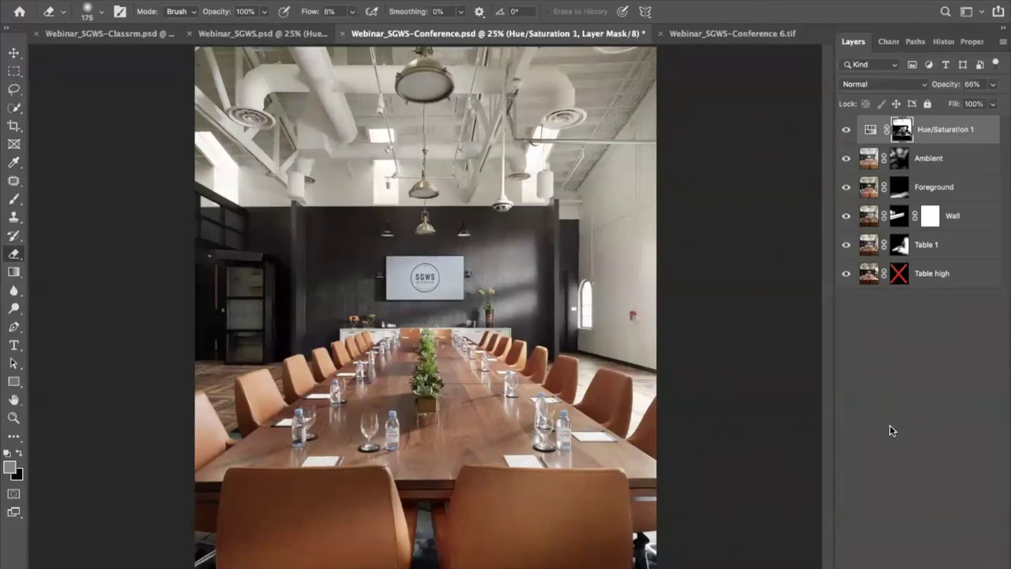
pyautogui.click(917, 561)
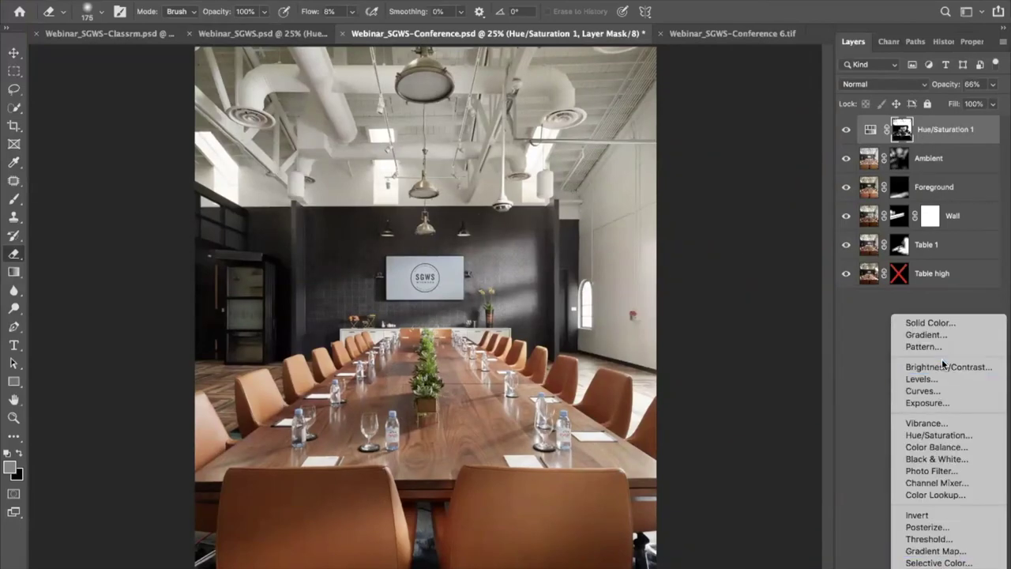
# Step: Add a 'Levels 1' layer on top with midtones brightened to about 1.10
pyautogui.click(938, 378)
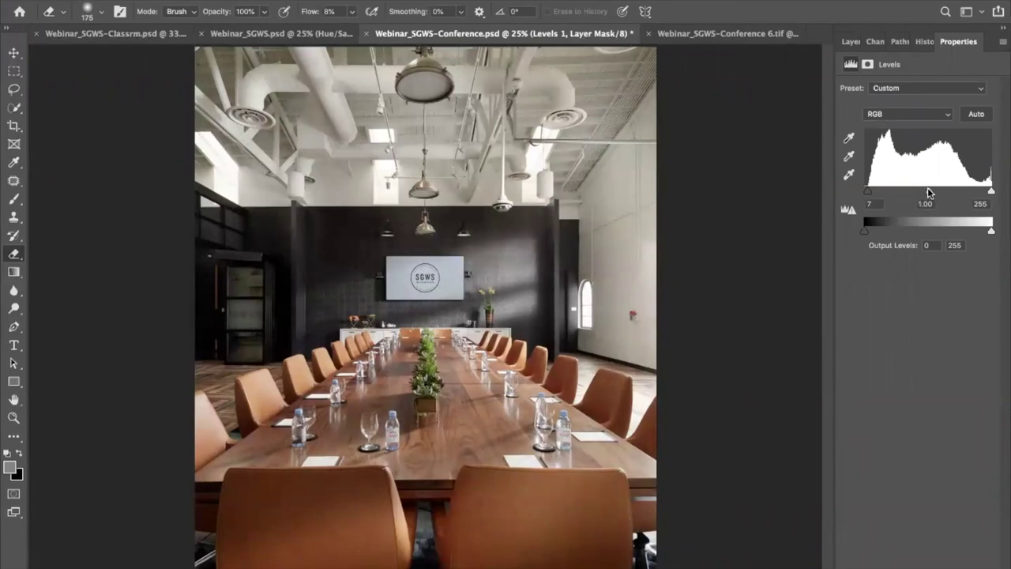
pyautogui.moveTo(930, 192); pyautogui.dragTo(928, 192)
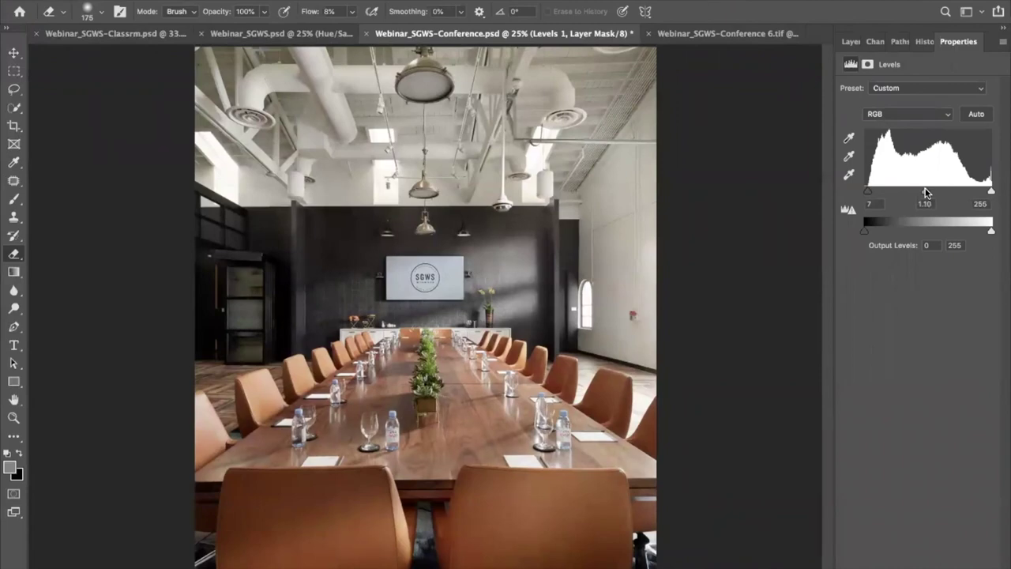
pyautogui.click(850, 41)
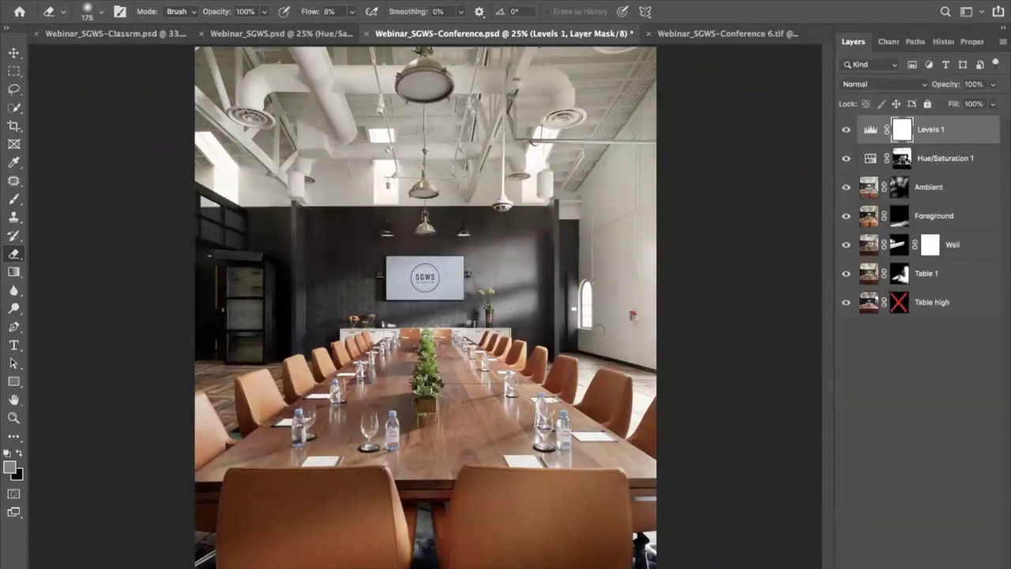
pyautogui.scroll(5, 644, 308)
pyautogui.scroll(5, 600, 316)
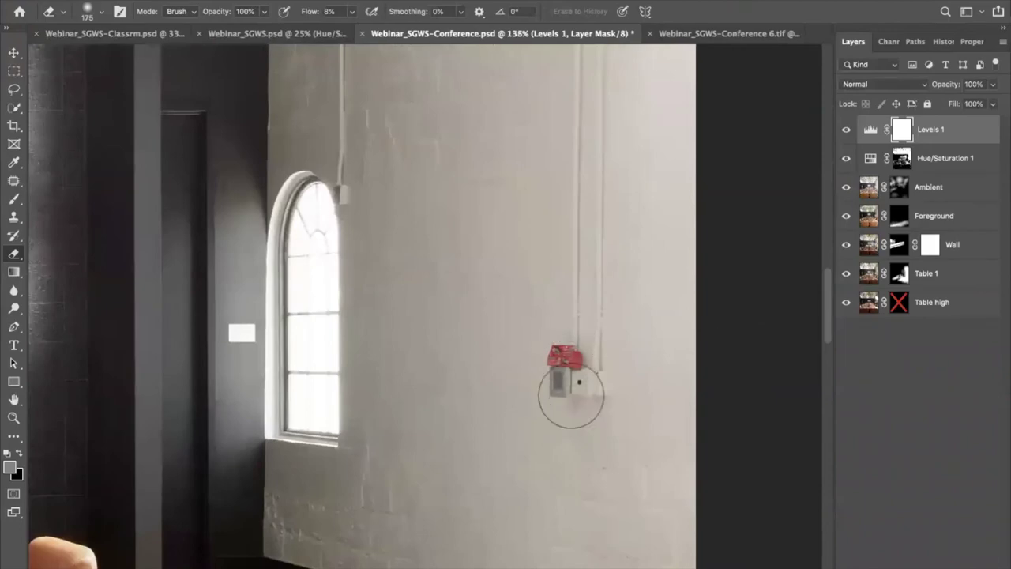
pyautogui.hotkey('ctrl', '0')
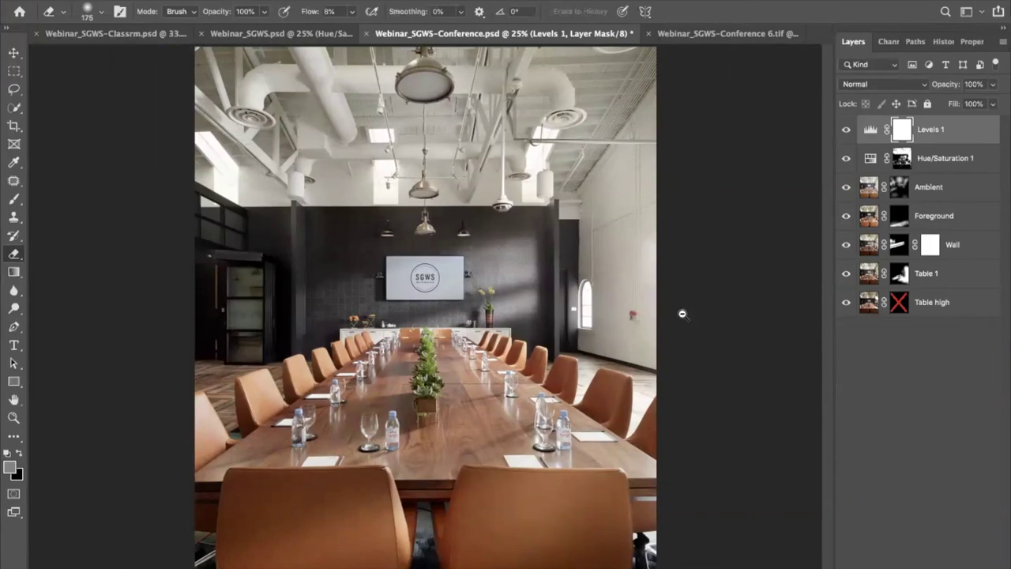
pyautogui.scroll(6, 684, 314)
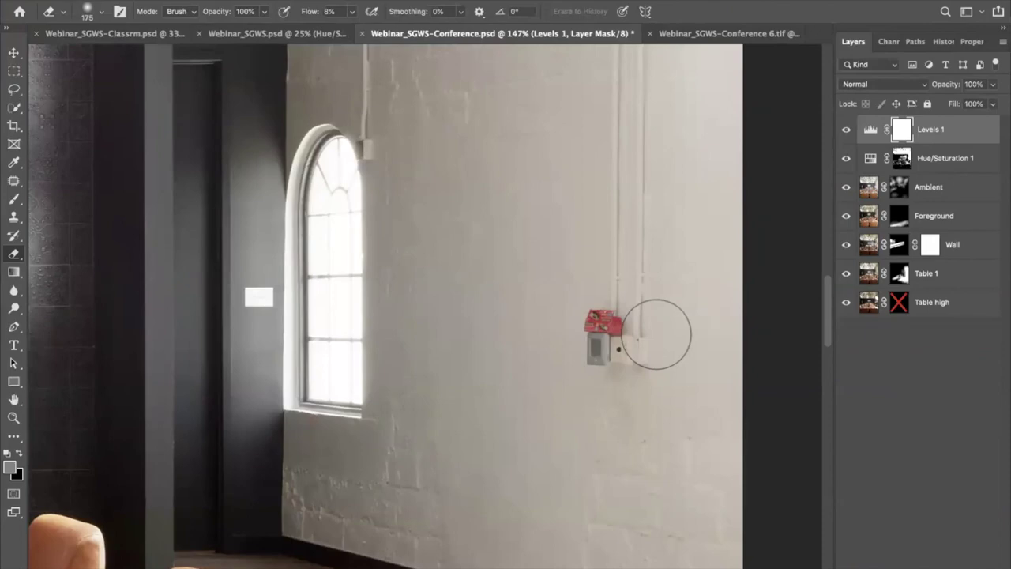
pyautogui.scroll(-6, 658, 334)
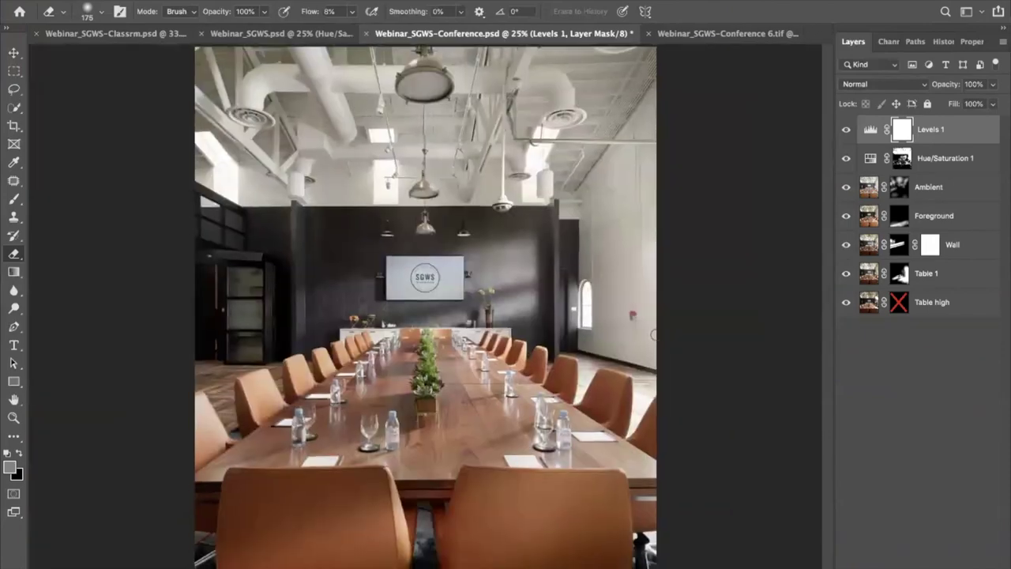